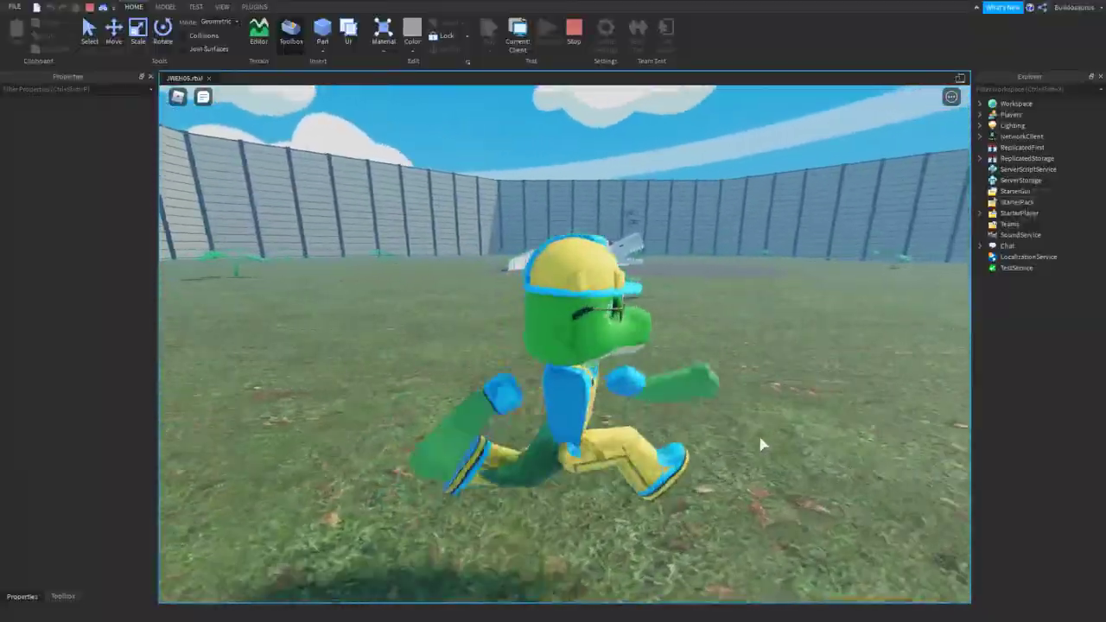
# Step: Run the avatar back and forth across the grassy enclosure
pyautogui.press('w')
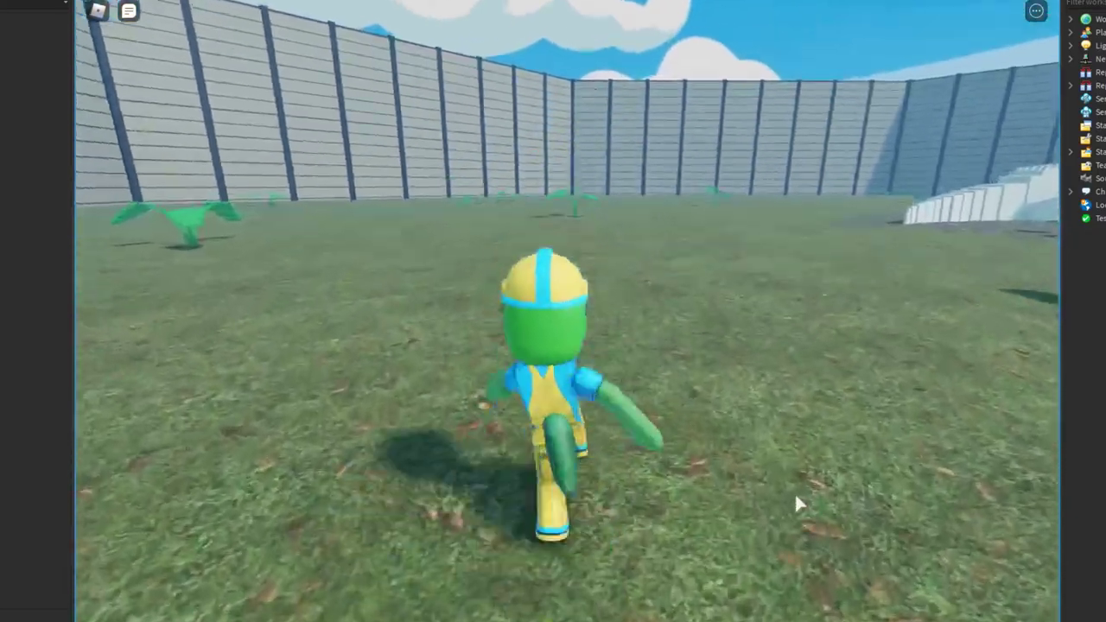
pyautogui.press('s')
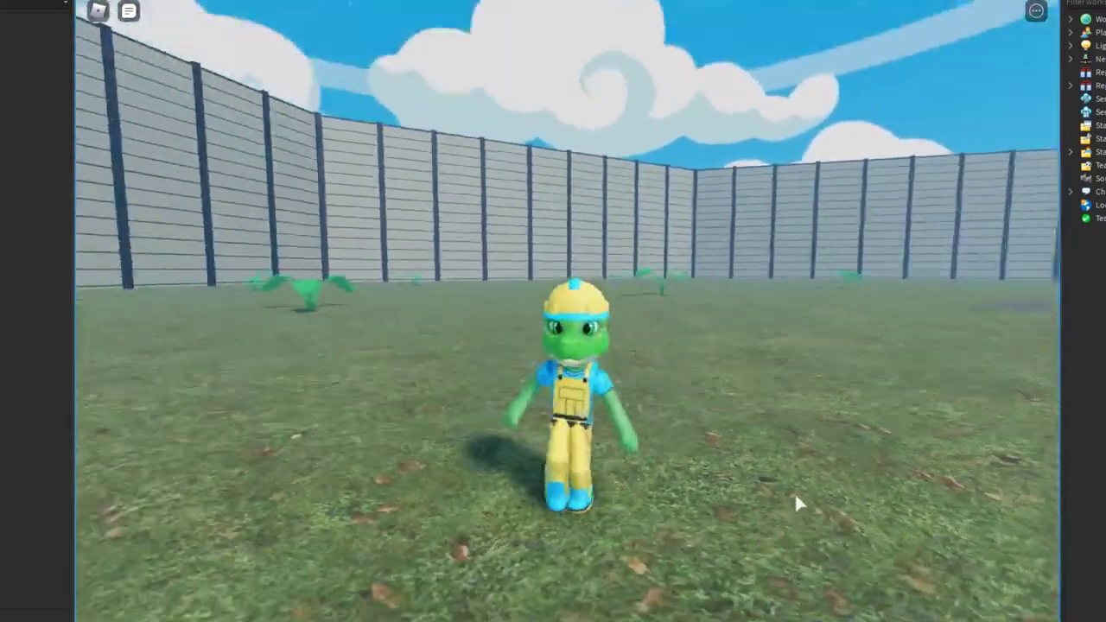
pyautogui.press('w')
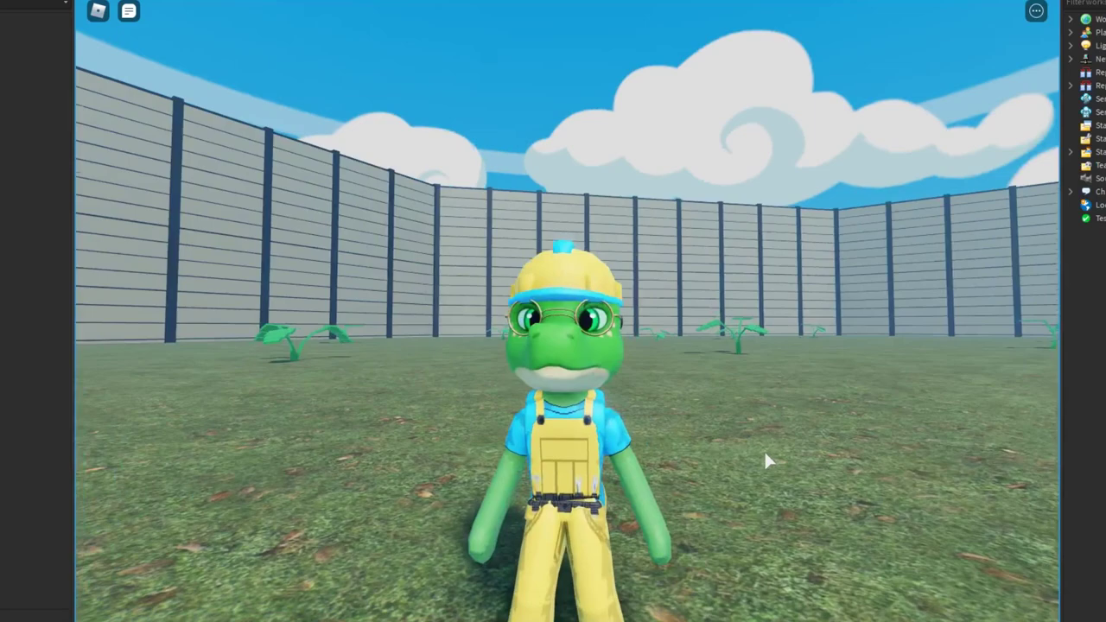
pyautogui.press('w')
pyautogui.press('s')
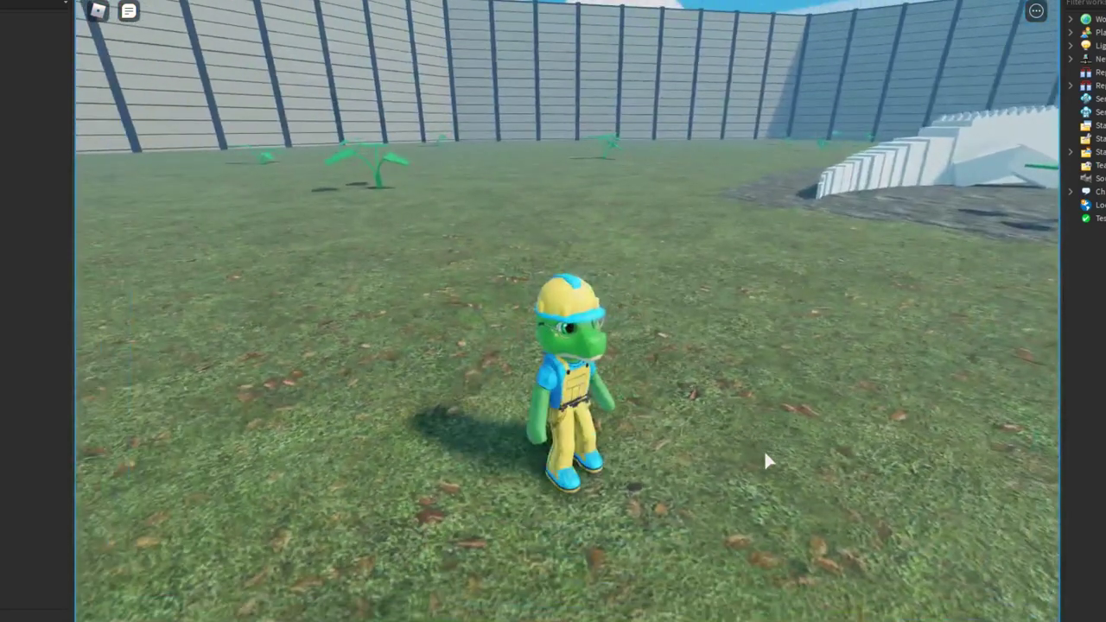
pyautogui.press('a')
pyautogui.press('s')
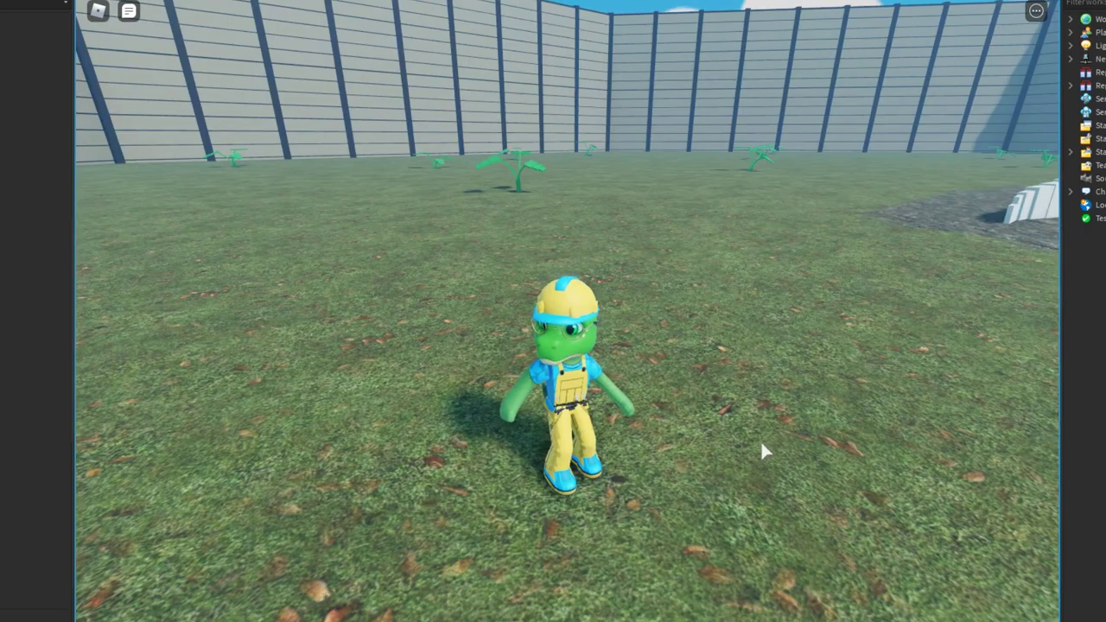
pyautogui.press('s')
pyautogui.press('w')
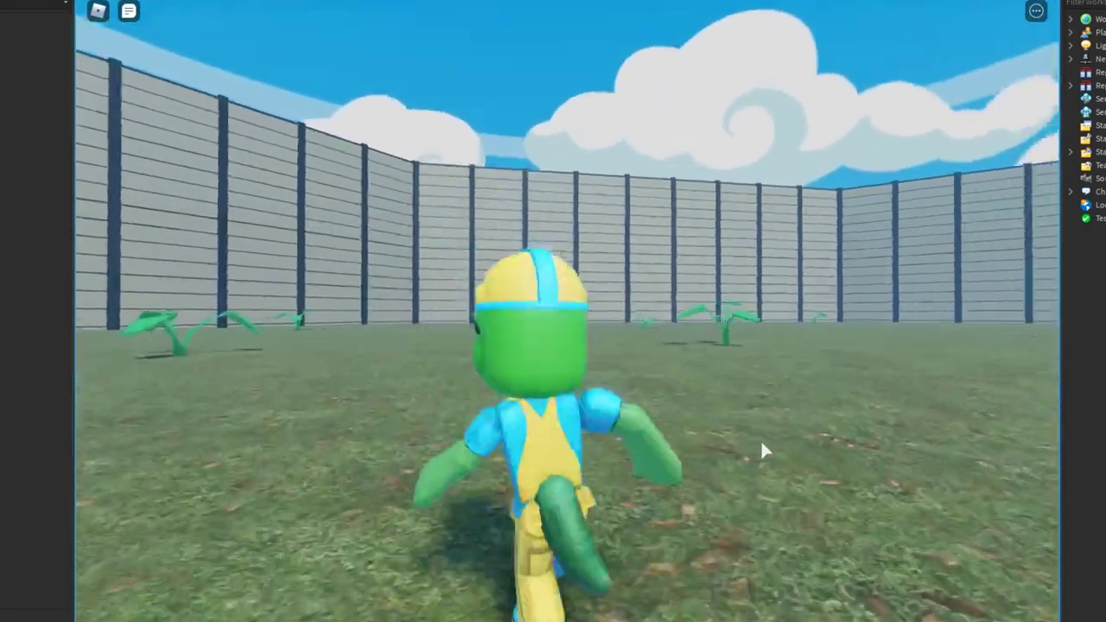
# Step: Run toward the white dinosaur and stop on the dirt patch in front of it
pyautogui.press('d')
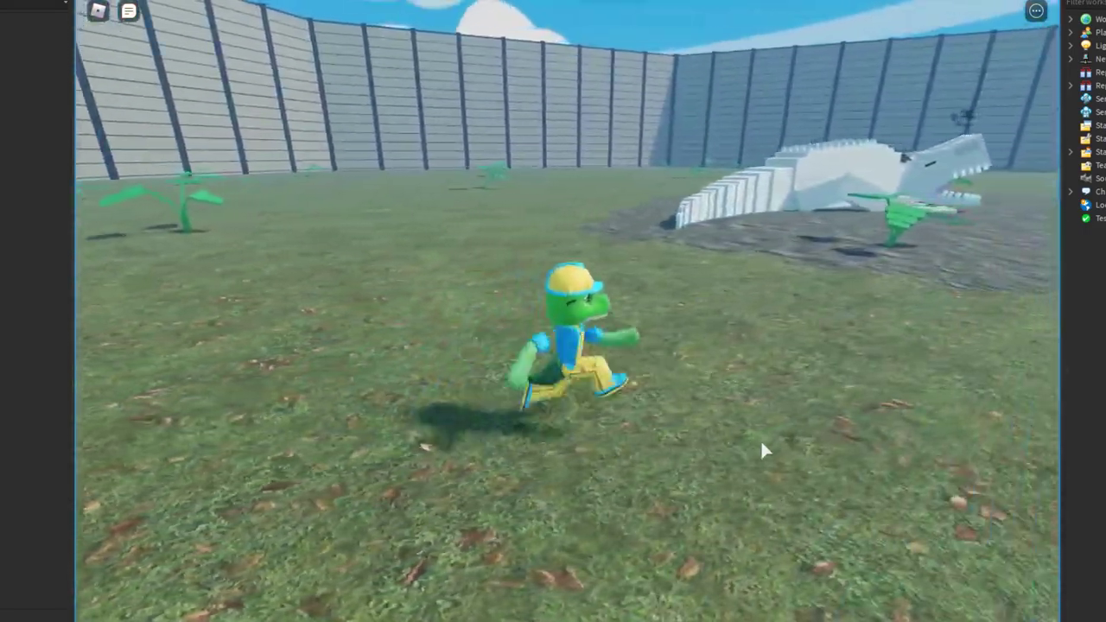
pyautogui.press('s')
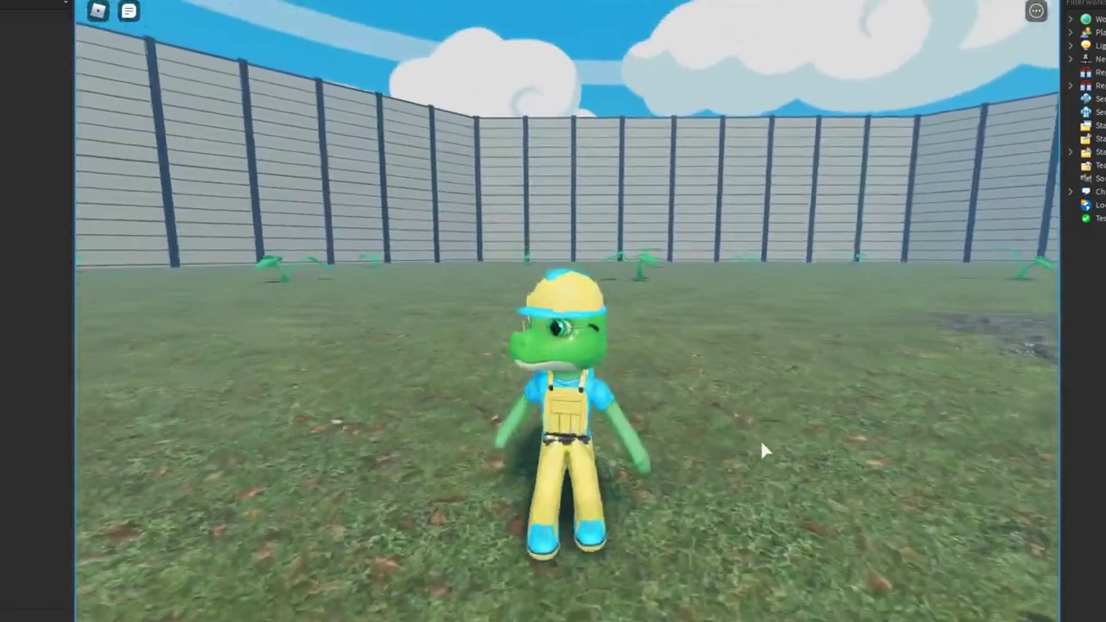
pyautogui.press('w')
pyautogui.press('s')
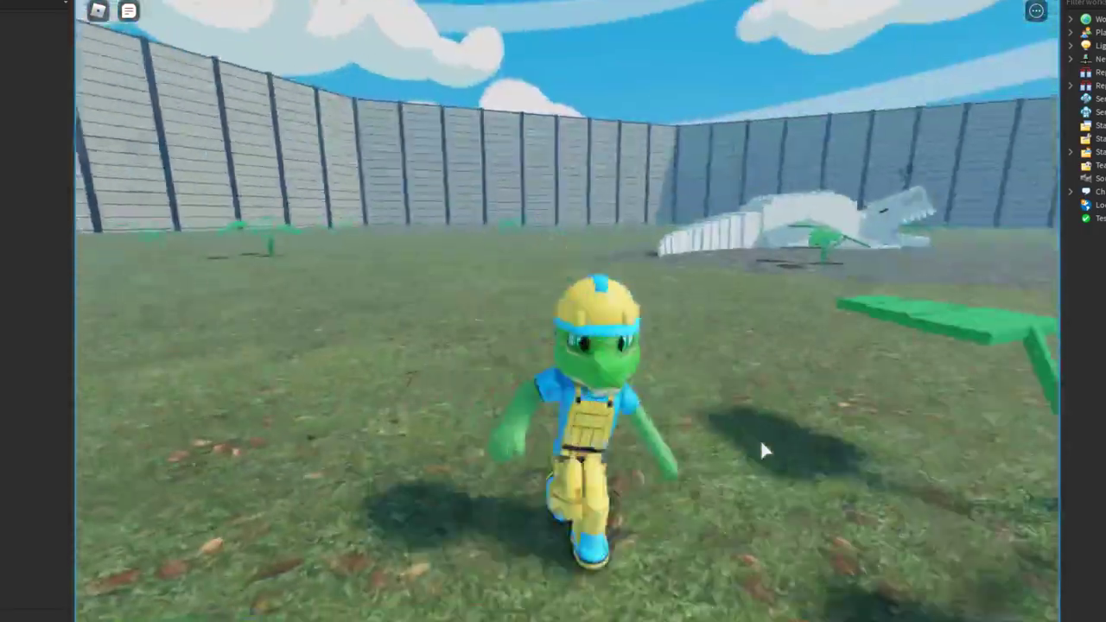
pyautogui.press('w')
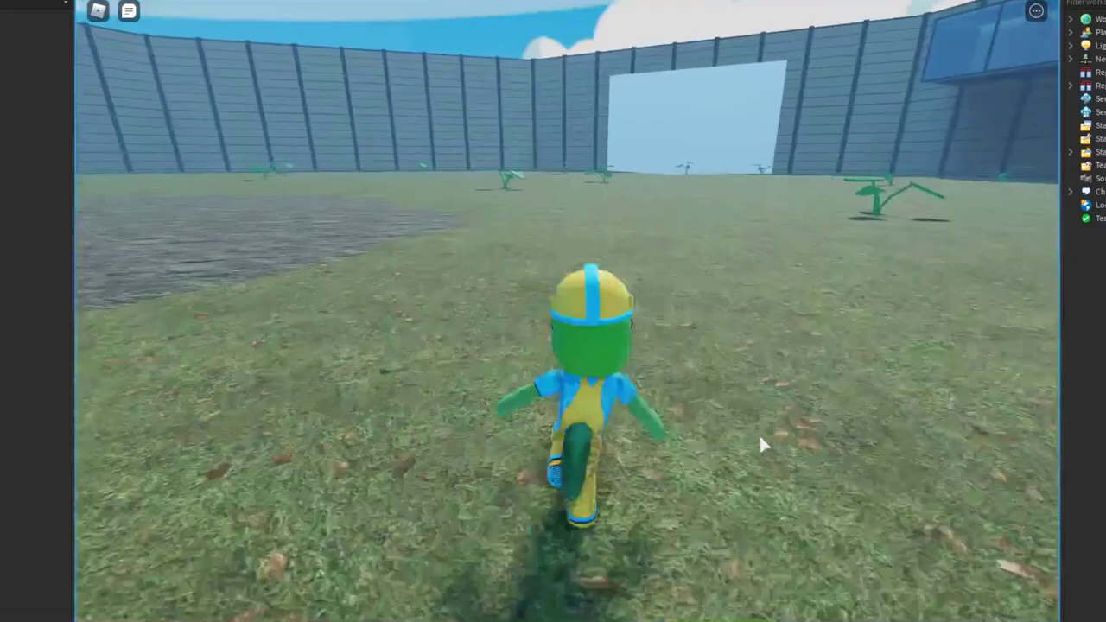
pyautogui.press('a')
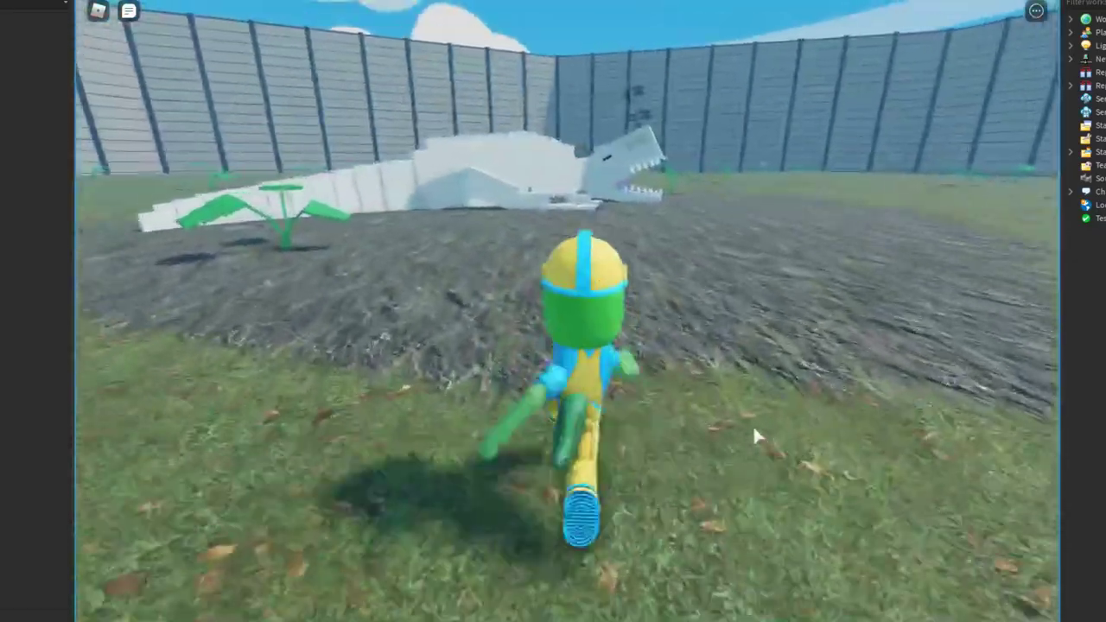
pyautogui.press('s')
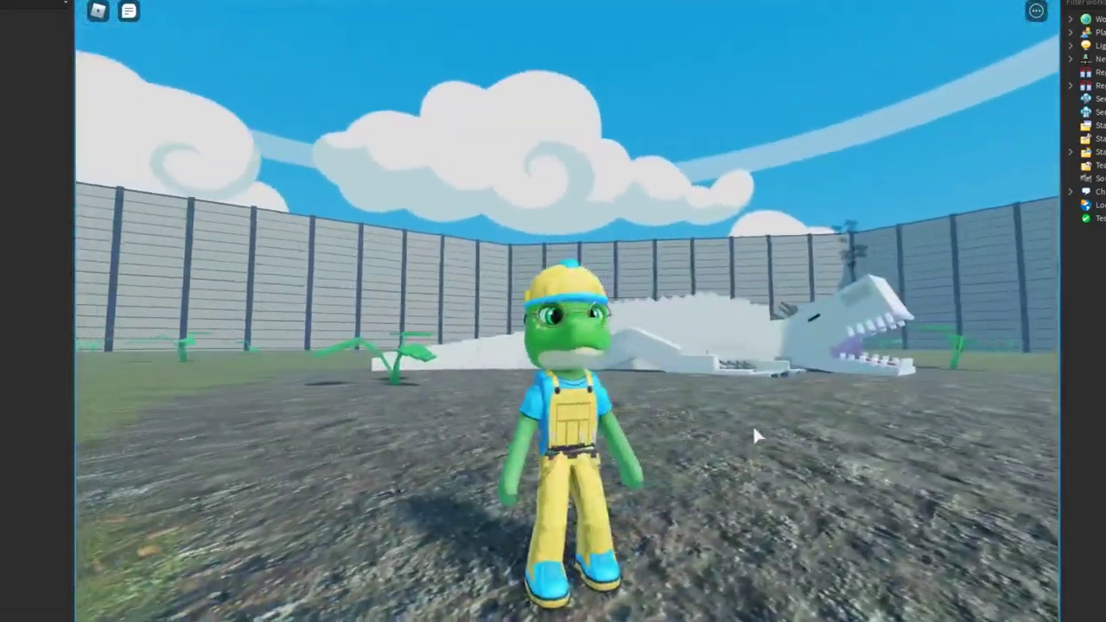
pyautogui.press('s')
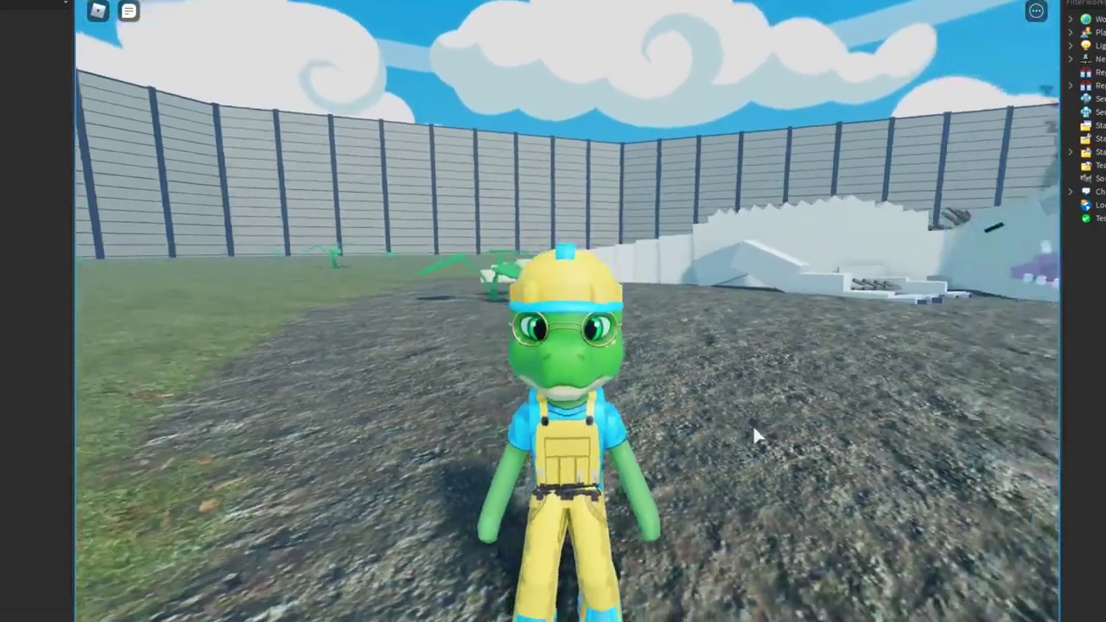
# Step: Run the avatar off the dirt patch and across the grassy field
pyautogui.press('w')
pyautogui.press('d')
pyautogui.press('s')
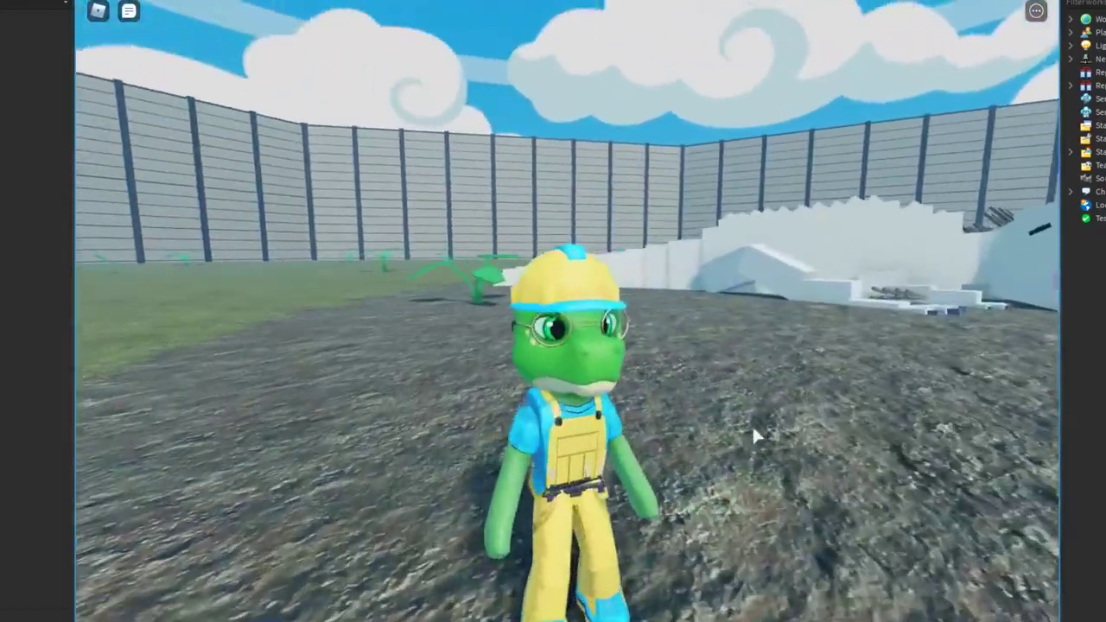
pyautogui.press('w')
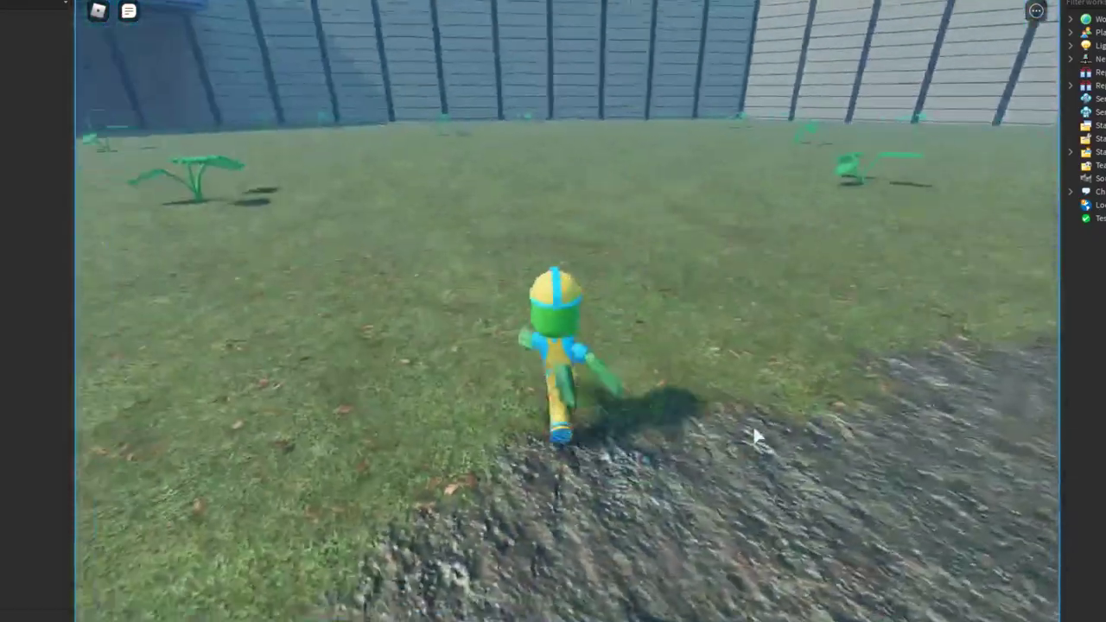
pyautogui.press('s')
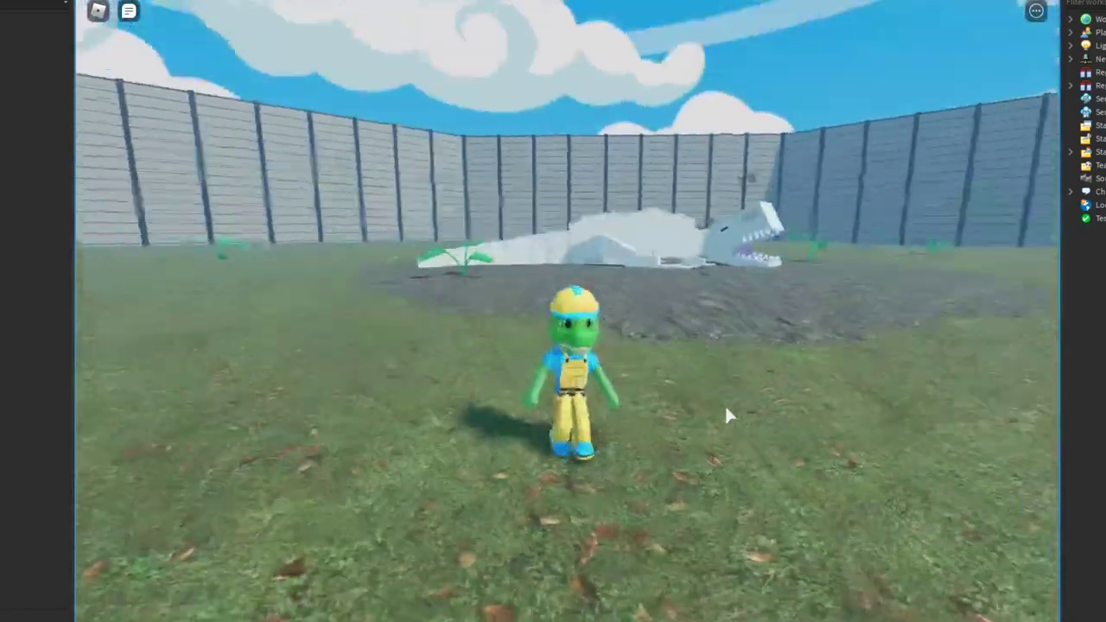
pyautogui.scroll(5, 726, 409)
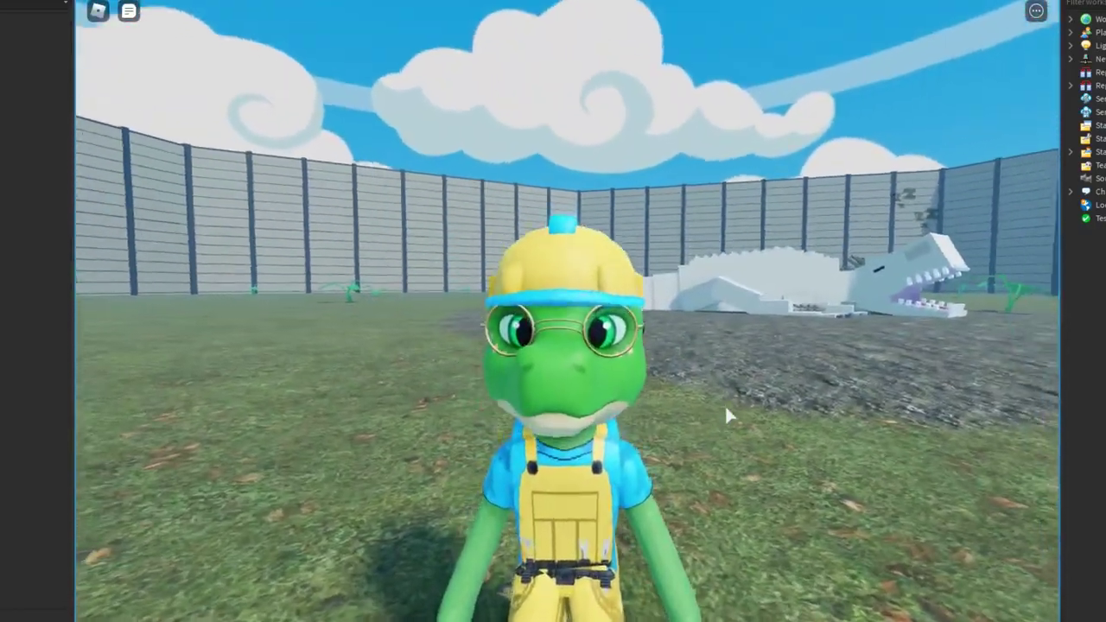
pyautogui.press('w')
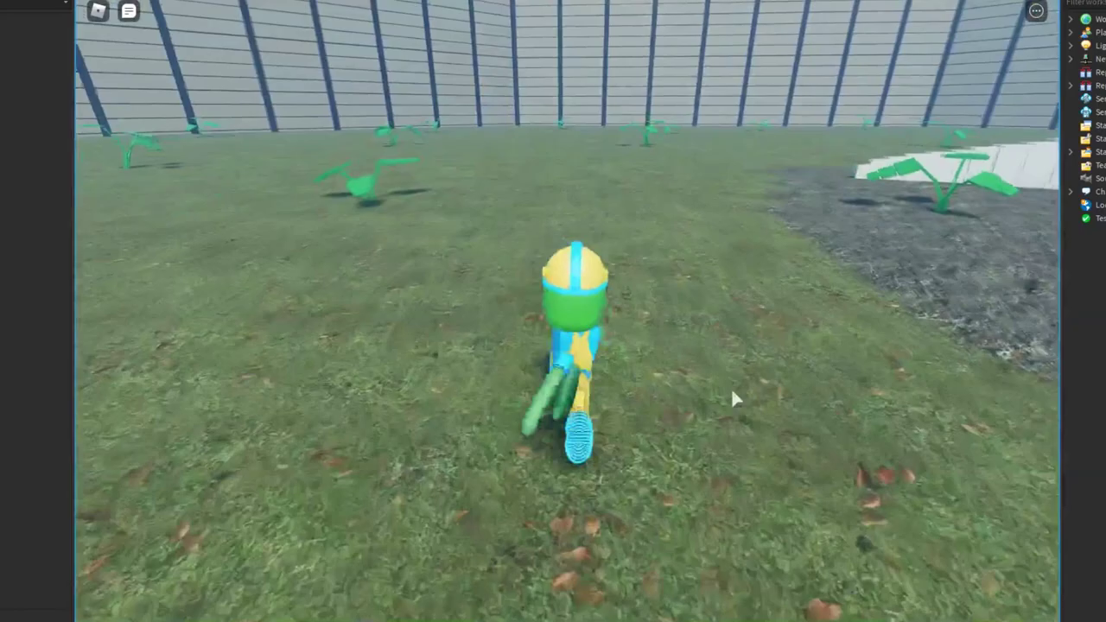
pyautogui.press('s')
pyautogui.press('w')
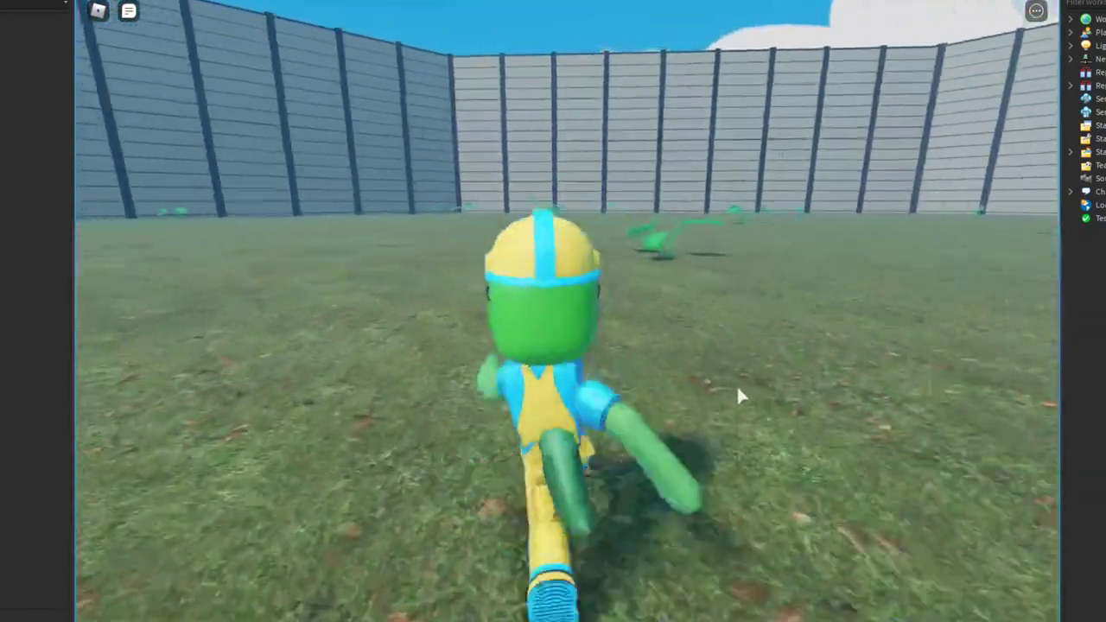
pyautogui.scroll(-5, 736, 384)
pyautogui.scroll(-3, 736, 383)
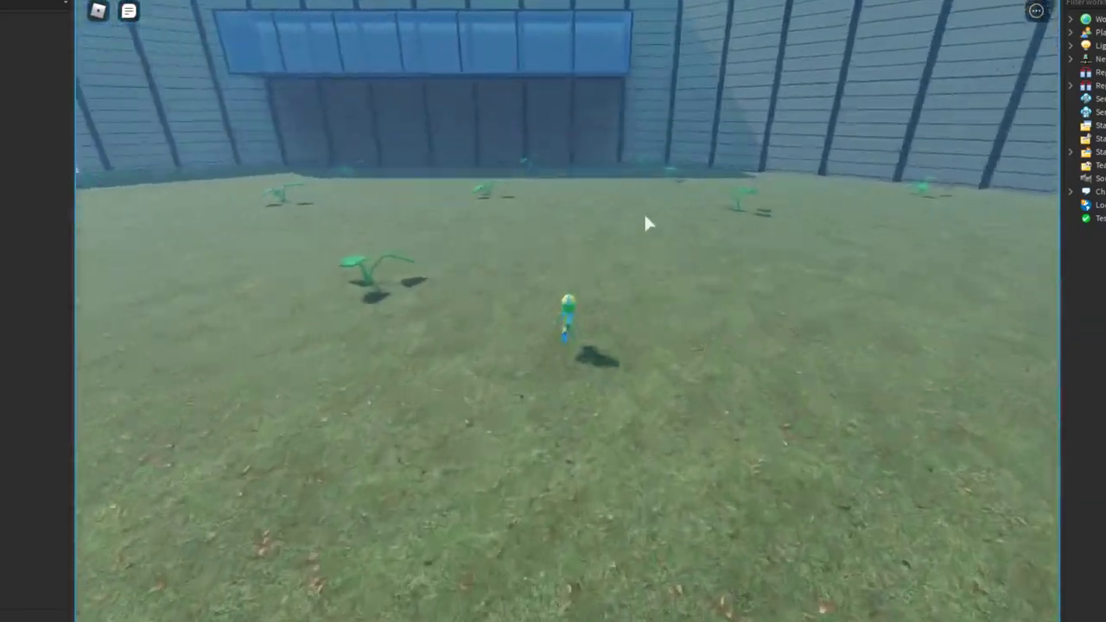
pyautogui.scroll(-3, 648, 223)
# Step: Run toward the far wall and back while orbiting the camera around the avatar
pyautogui.moveTo(642, 222); pyautogui.dragTo(639, 143, button='right')
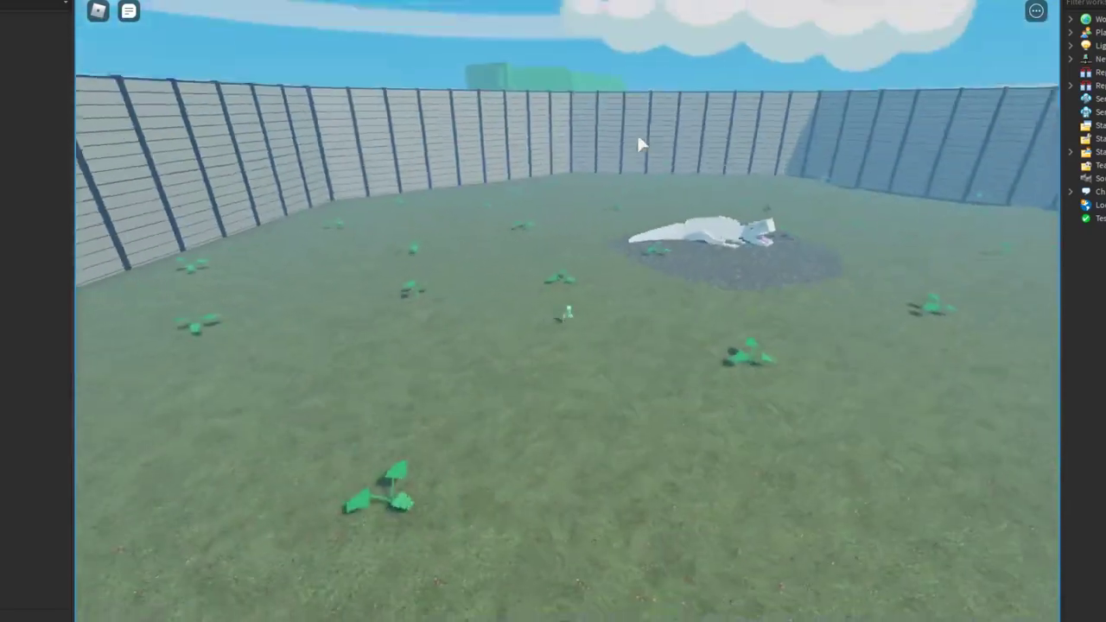
pyautogui.scroll(3, 650, 143)
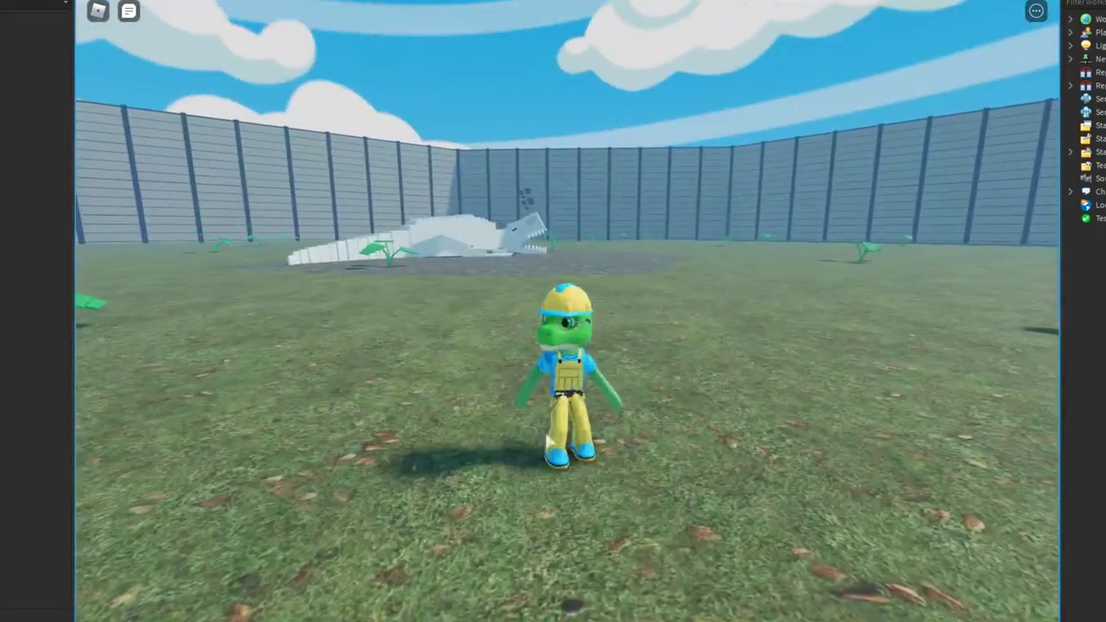
pyautogui.press('w')
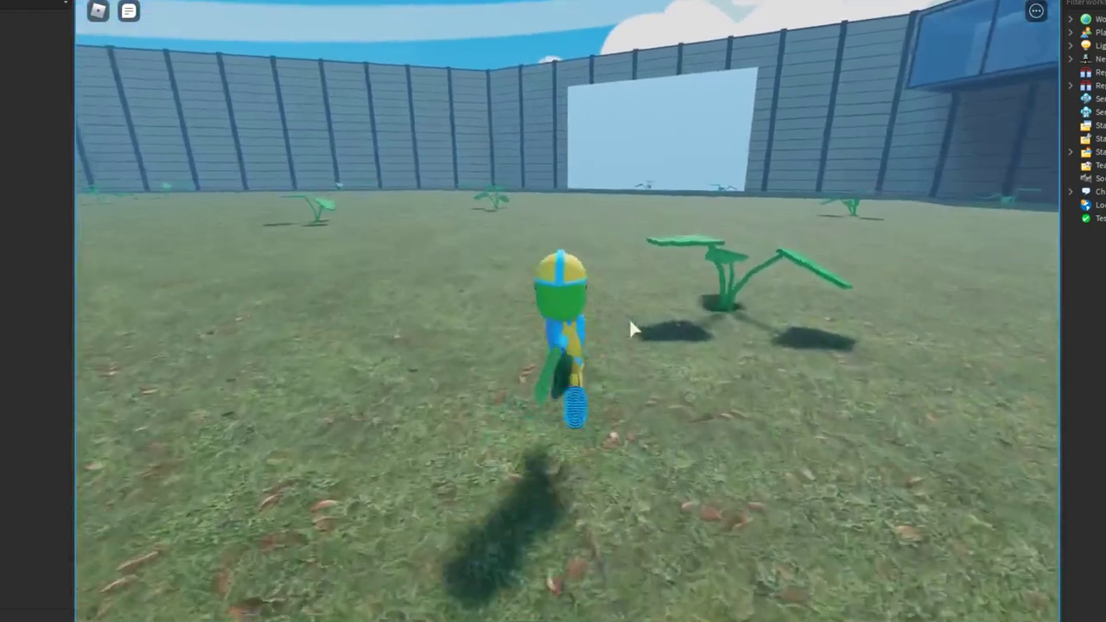
pyautogui.moveTo(632, 328); pyautogui.dragTo(637, 367, button='right')
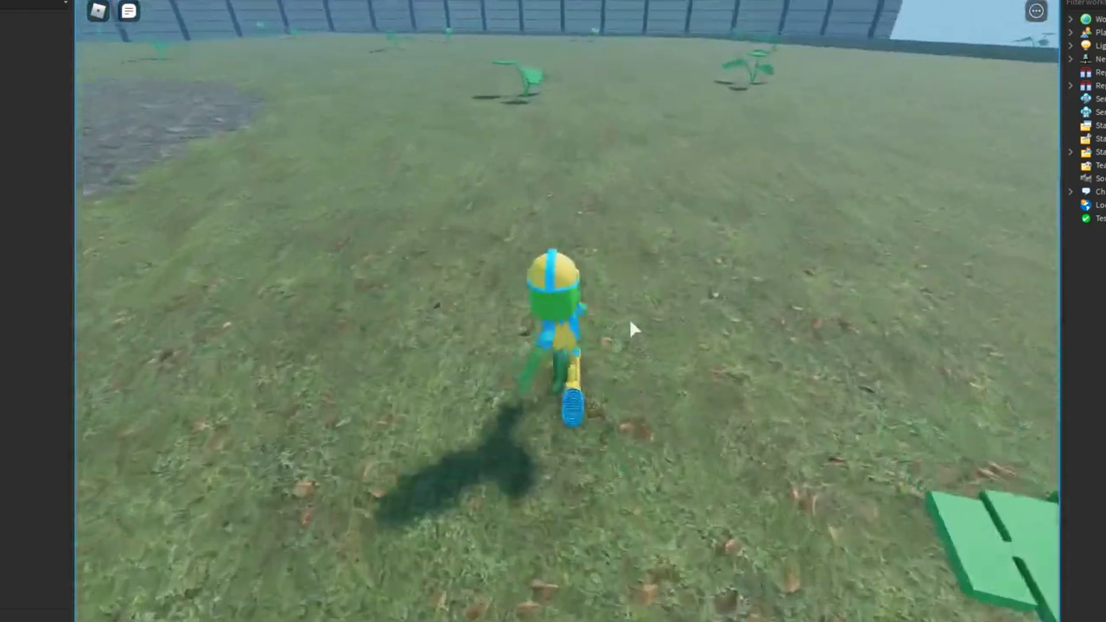
pyautogui.press('s')
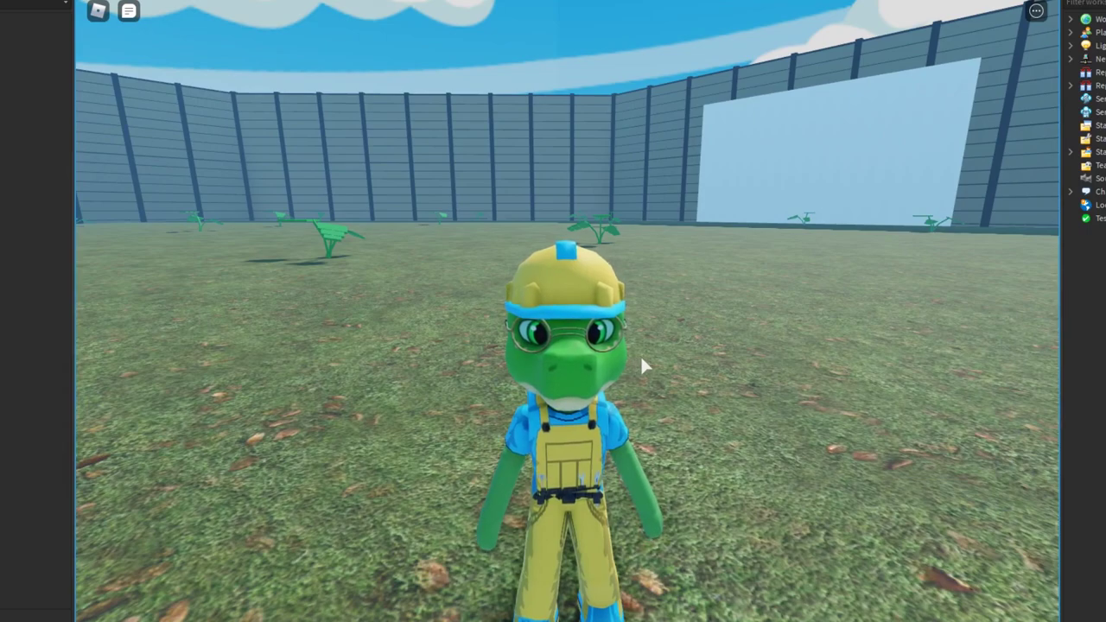
pyautogui.moveTo(640, 367); pyautogui.dragTo(652, 301, button='right')
# Step: Run to the white wall panel, then back and forth across the arena
pyautogui.press('w')
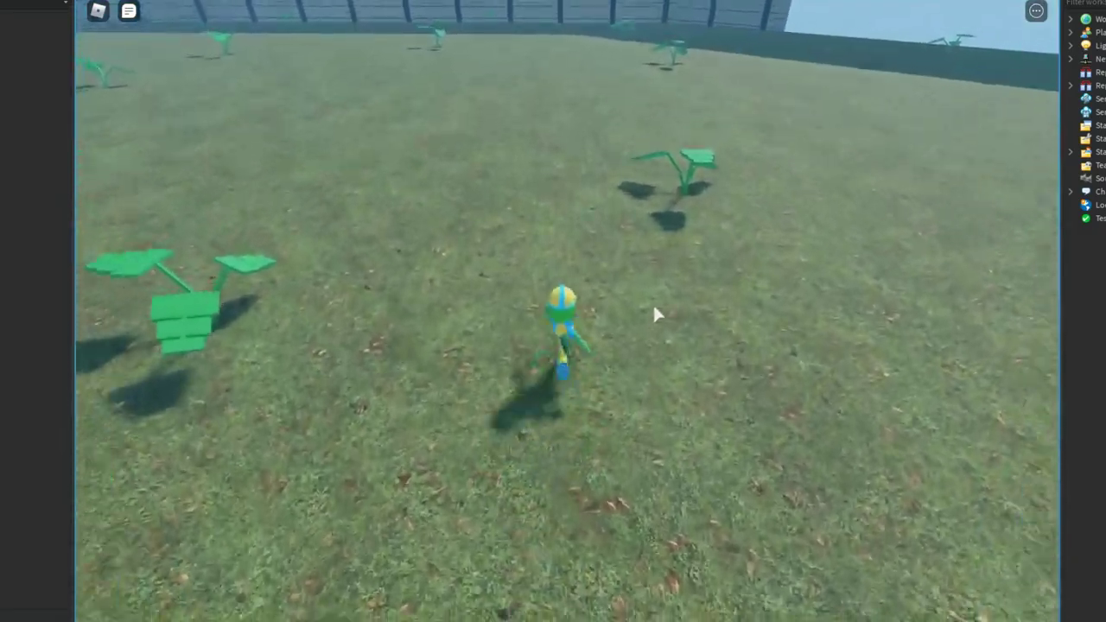
pyautogui.moveTo(654, 312); pyautogui.dragTo(667, 286, button='right')
pyautogui.press('w')
pyautogui.press('s')
pyautogui.scroll(5, 668, 287)
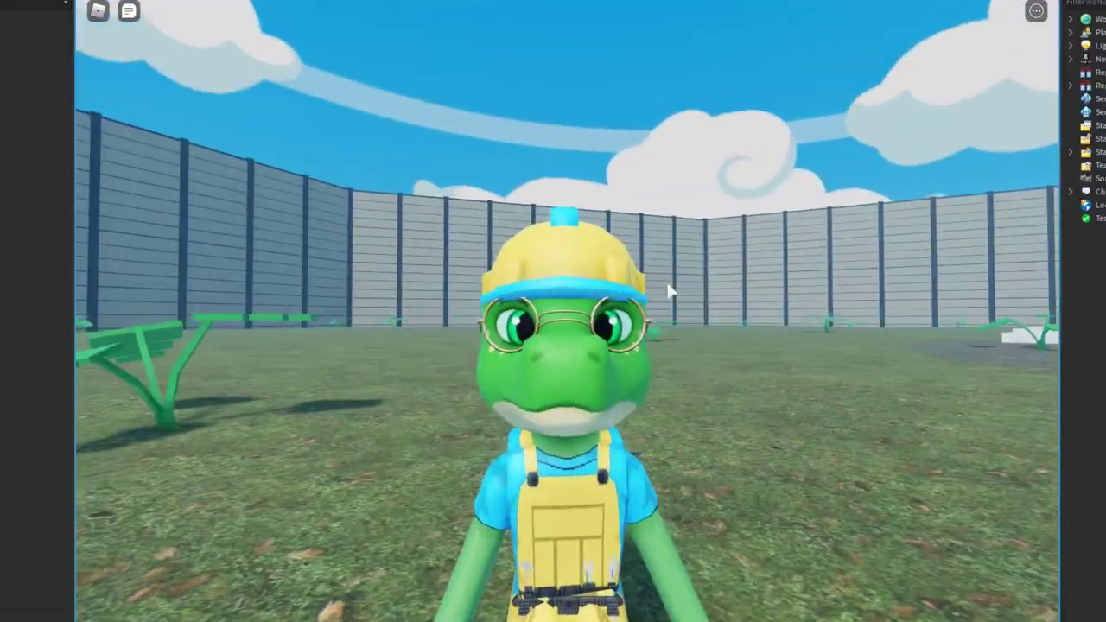
pyautogui.scroll(3, 666, 292)
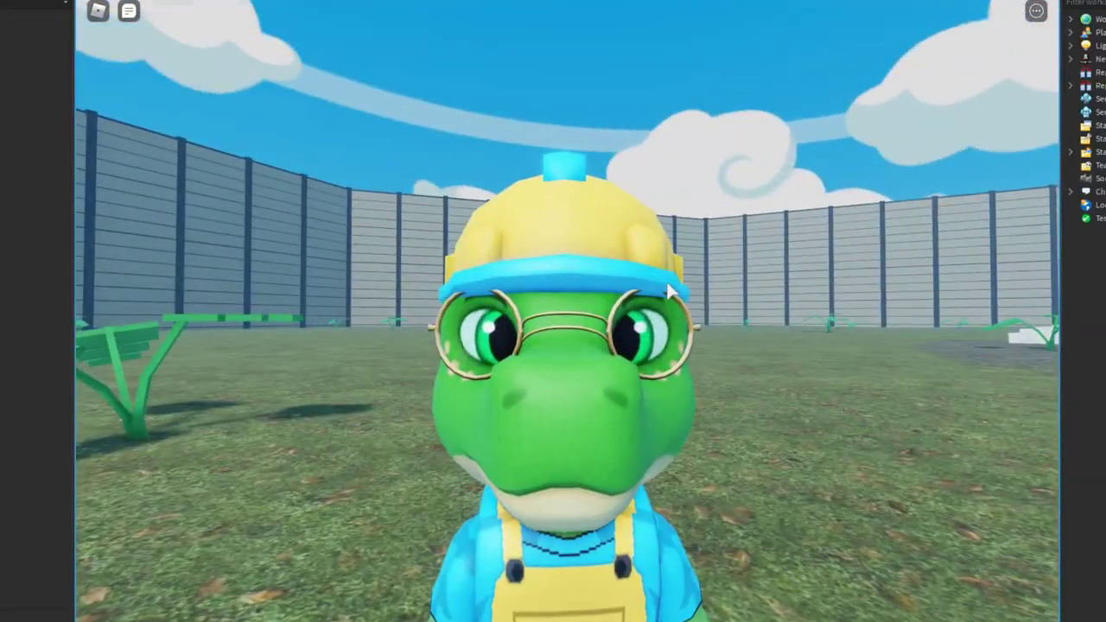
pyautogui.scroll(-3, 668, 290)
pyautogui.press('w')
pyautogui.press('s')
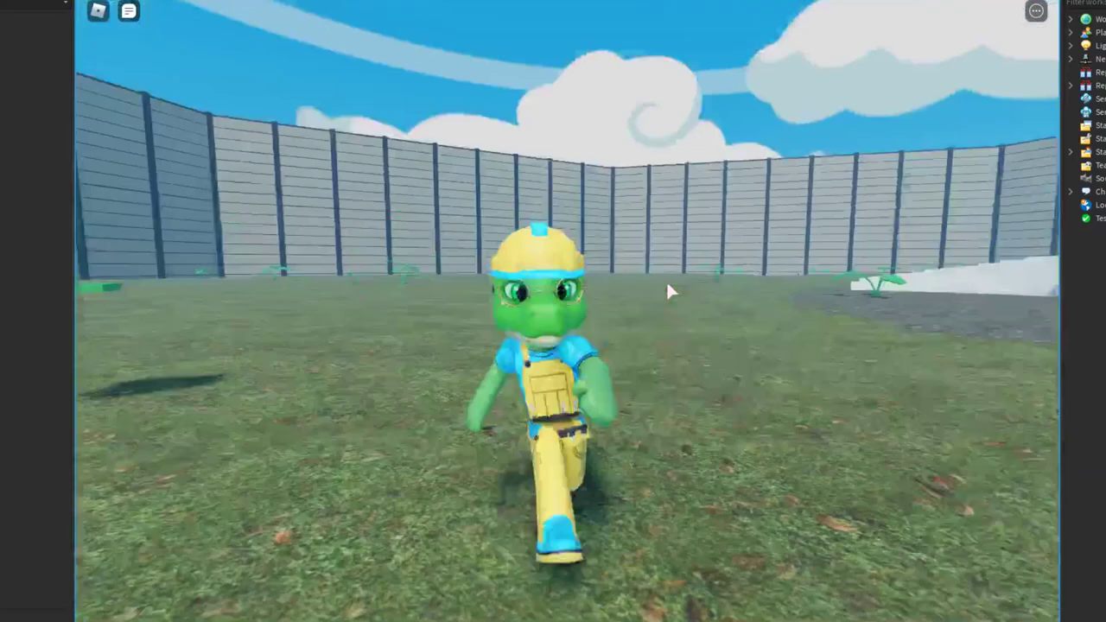
pyautogui.press('w')
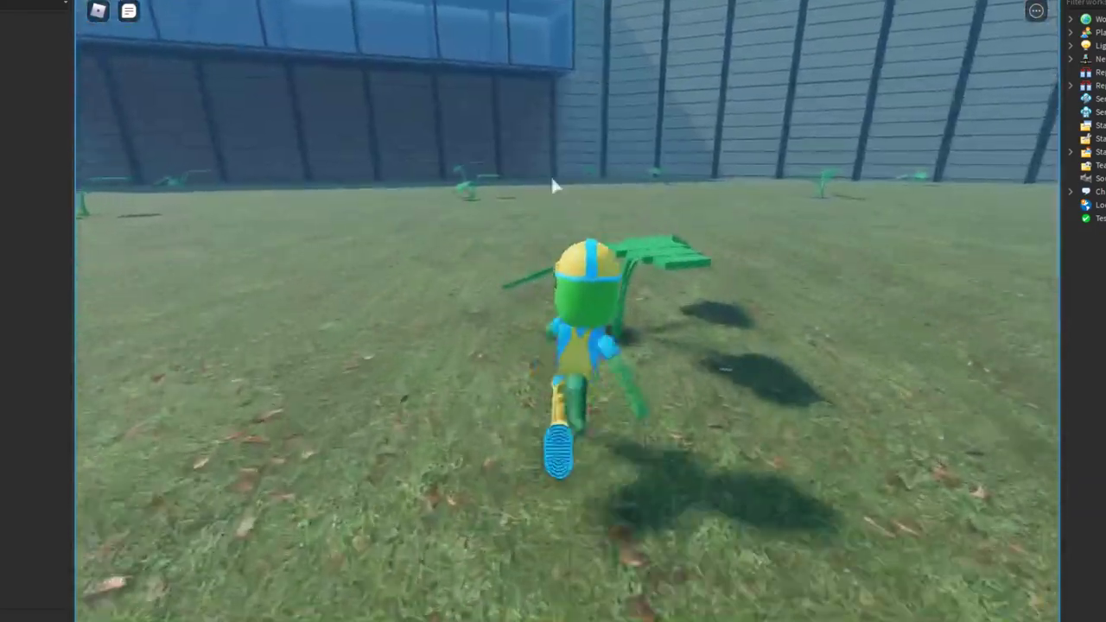
pyautogui.press('a')
pyautogui.press('d')
pyautogui.press('s')
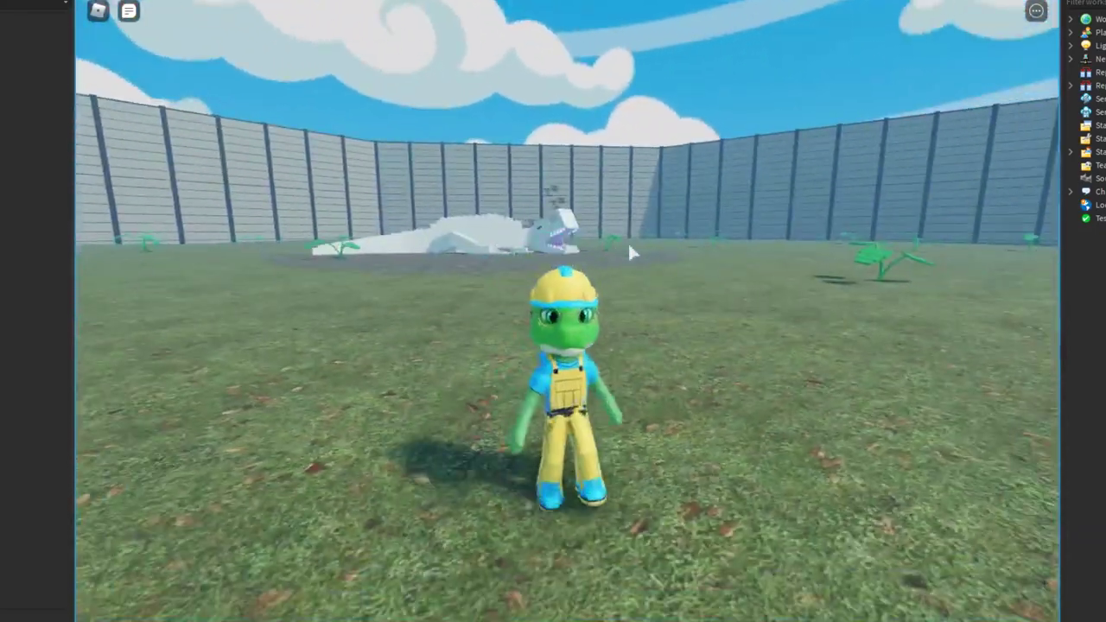
pyautogui.scroll(3, 629, 250)
pyautogui.scroll(-2, 627, 241)
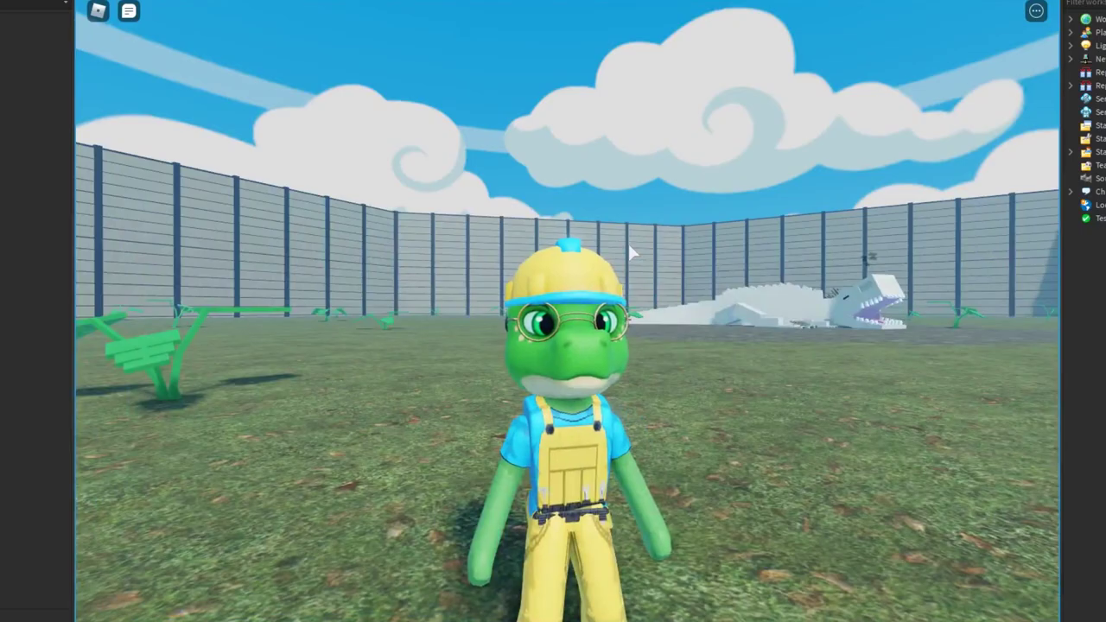
# Step: Run the avatar back and forth toward the sleeping dinosaur
pyautogui.press('w')
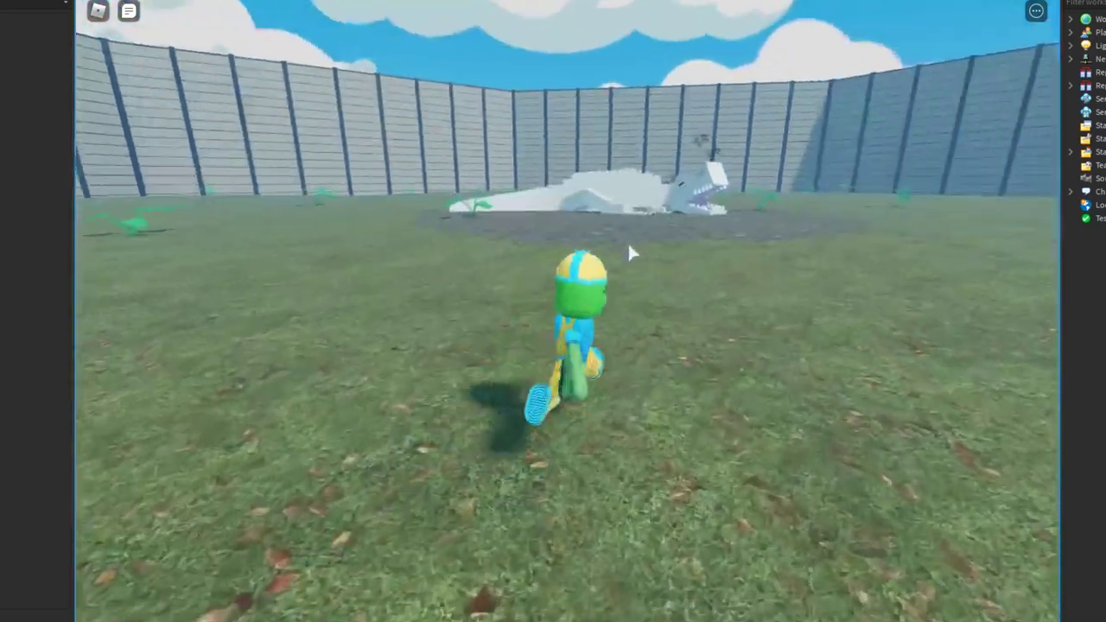
pyautogui.scroll(-3, 630, 251)
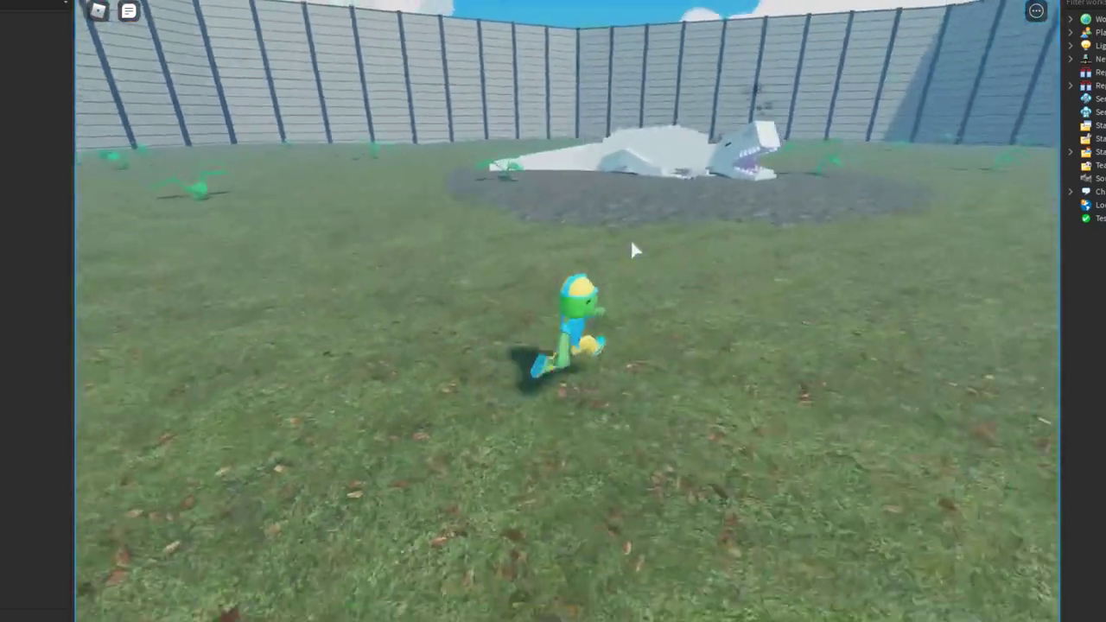
pyautogui.press('a')
pyautogui.scroll(2, 659, 338)
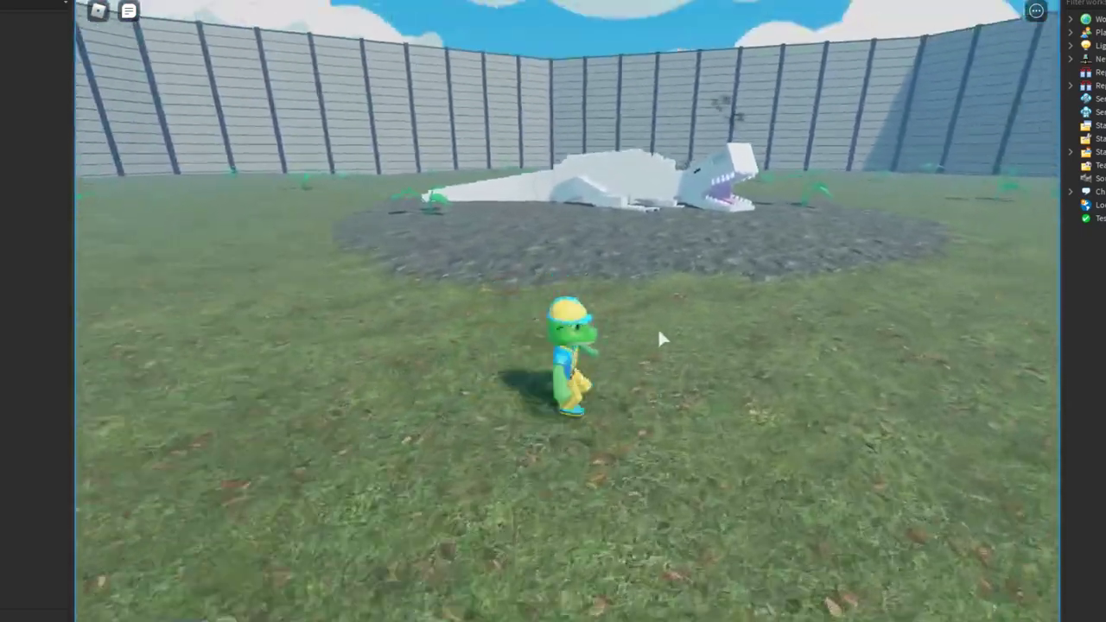
pyautogui.press('s')
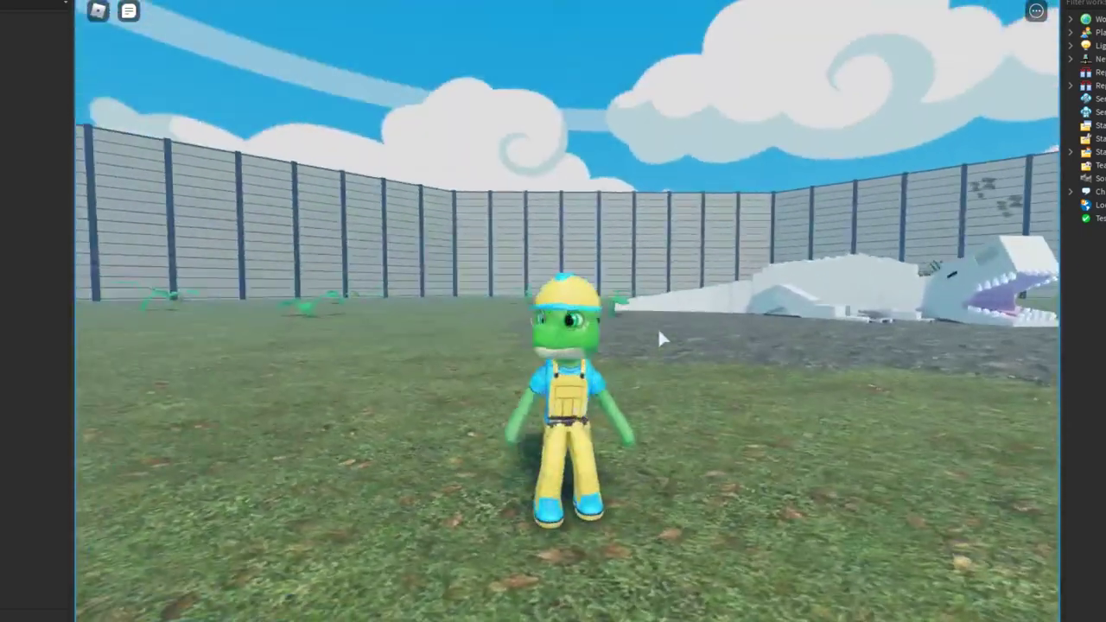
pyautogui.press('w')
pyautogui.press('s')
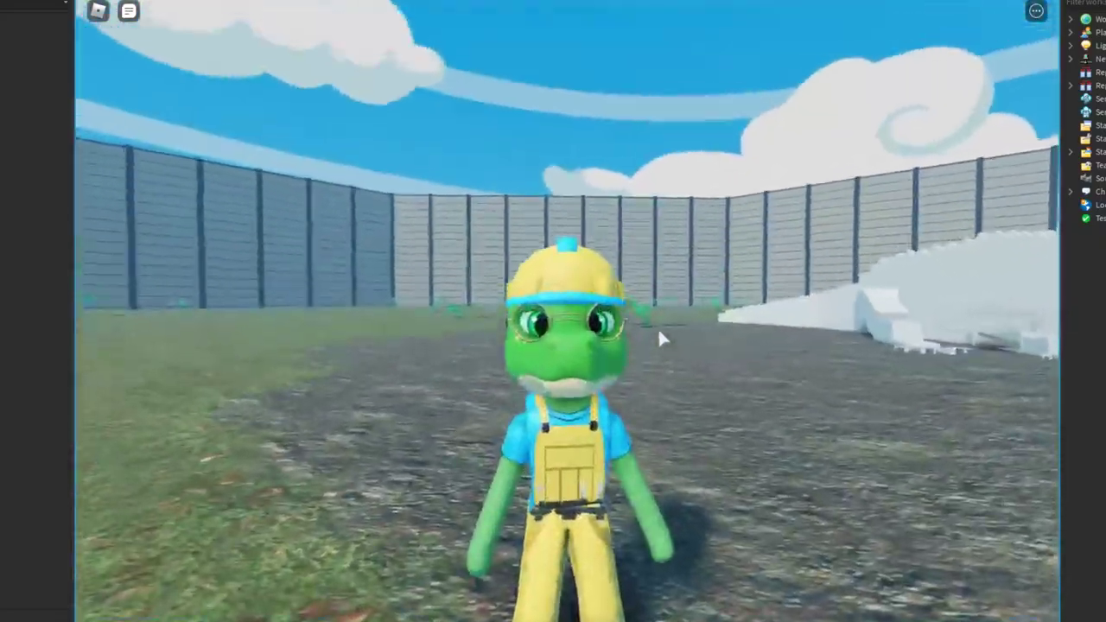
pyautogui.press('a')
pyautogui.press('w')
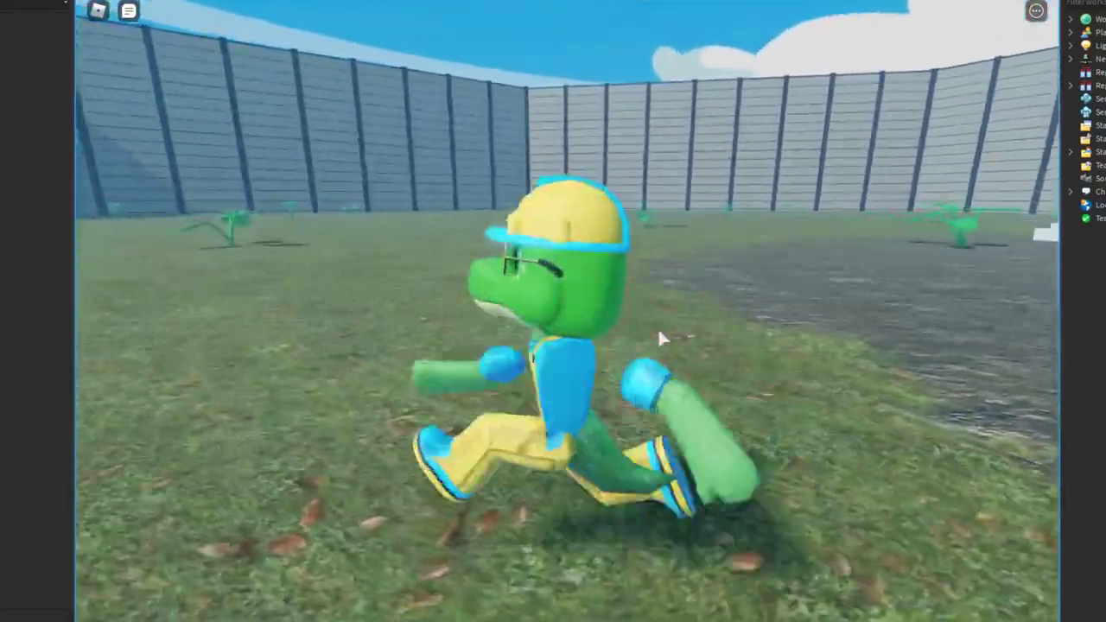
pyautogui.press('s')
pyautogui.press('d')
# Step: Run toward the far wall and bring the glass viewing wall into view
pyautogui.press('w')
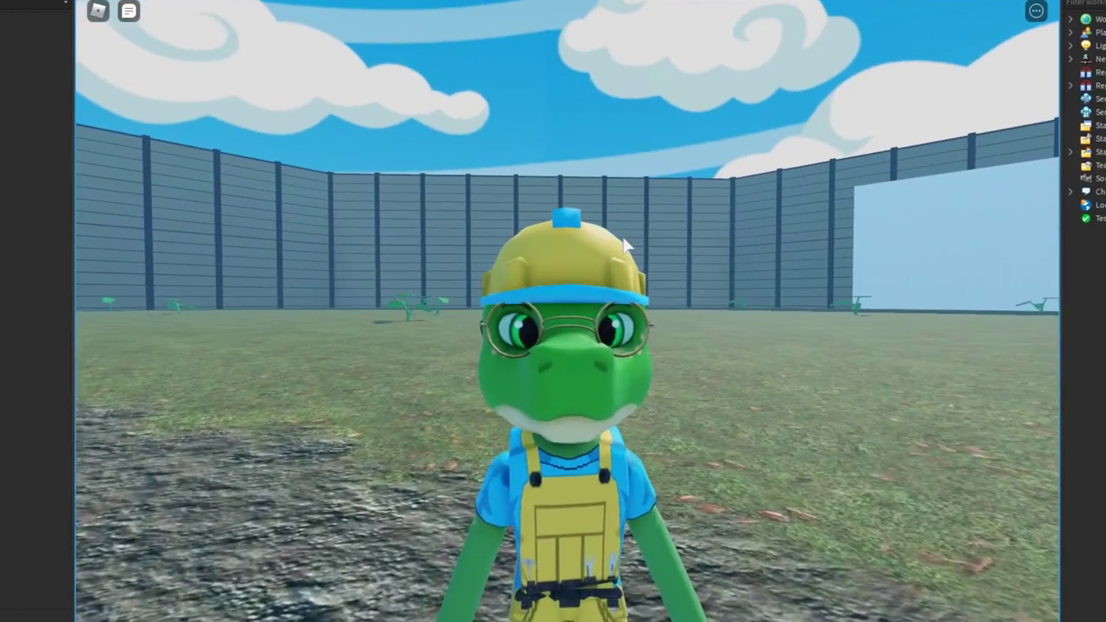
pyautogui.press('w')
pyautogui.press('d')
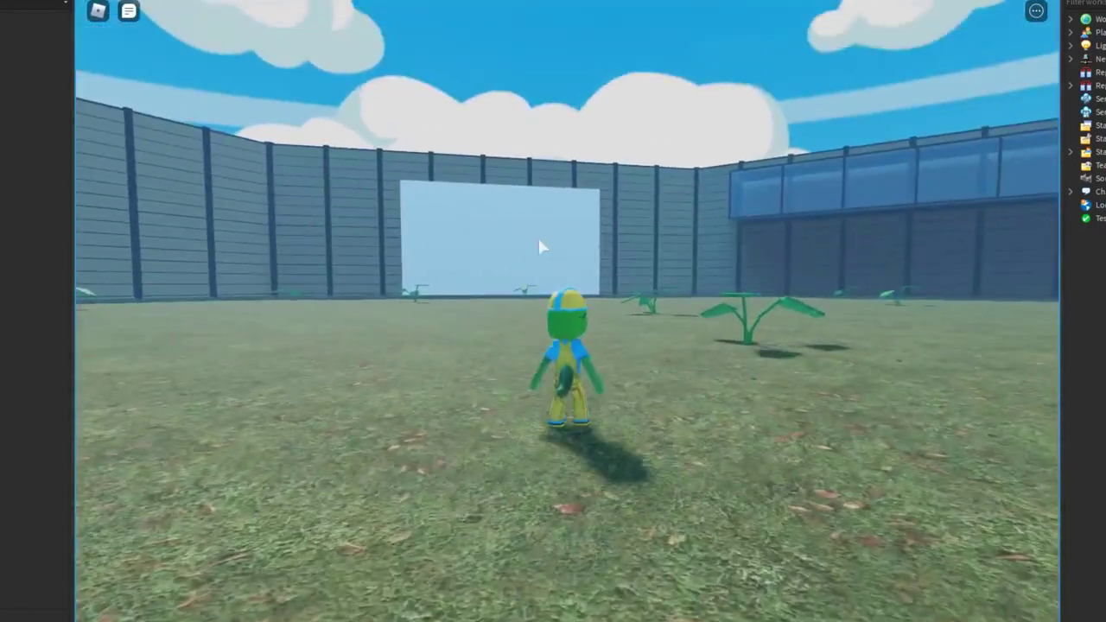
pyautogui.moveTo(567, 253); pyautogui.dragTo(584, 252, button='right')
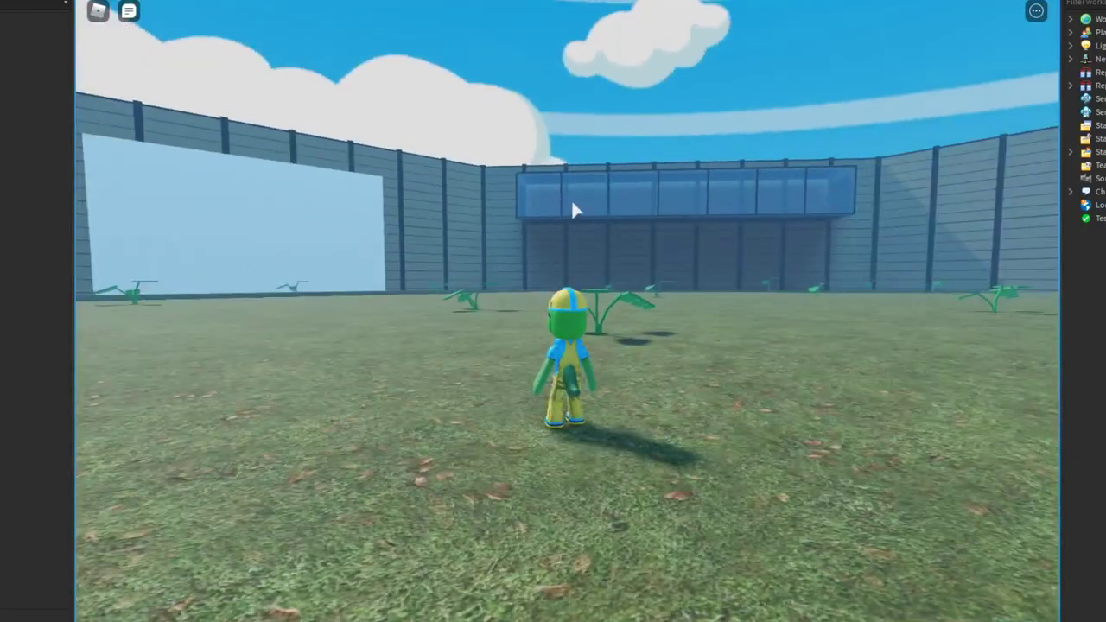
pyautogui.press('s')
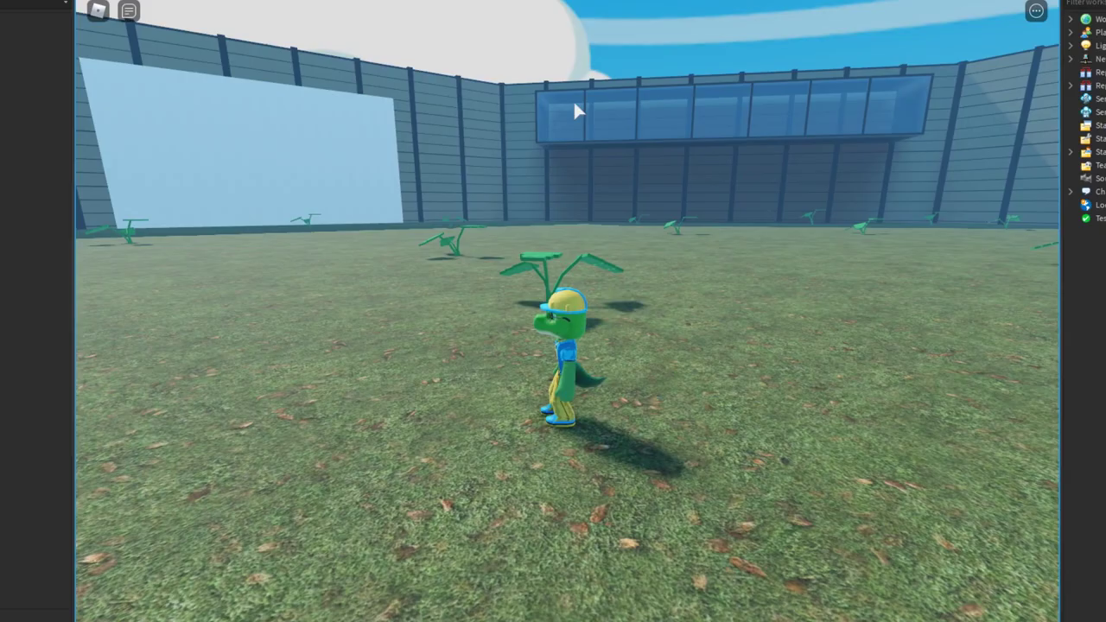
# Step: Turn the view toward the sleeping dinosaur and run around beside it
pyautogui.moveTo(573, 99); pyautogui.dragTo(657, 113, button='right')
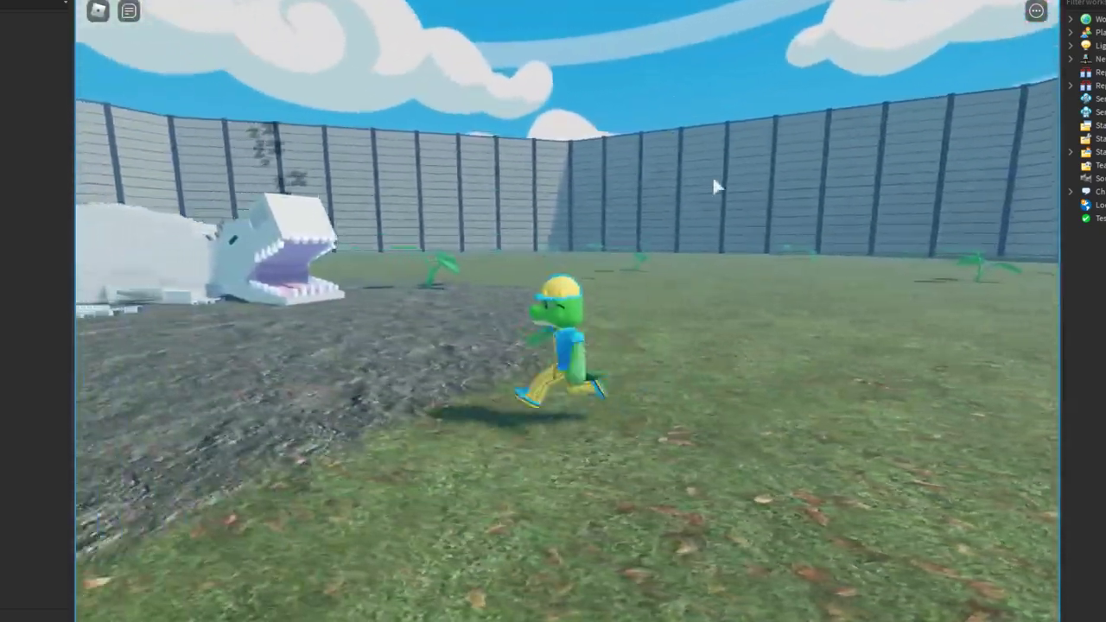
pyautogui.press('w')
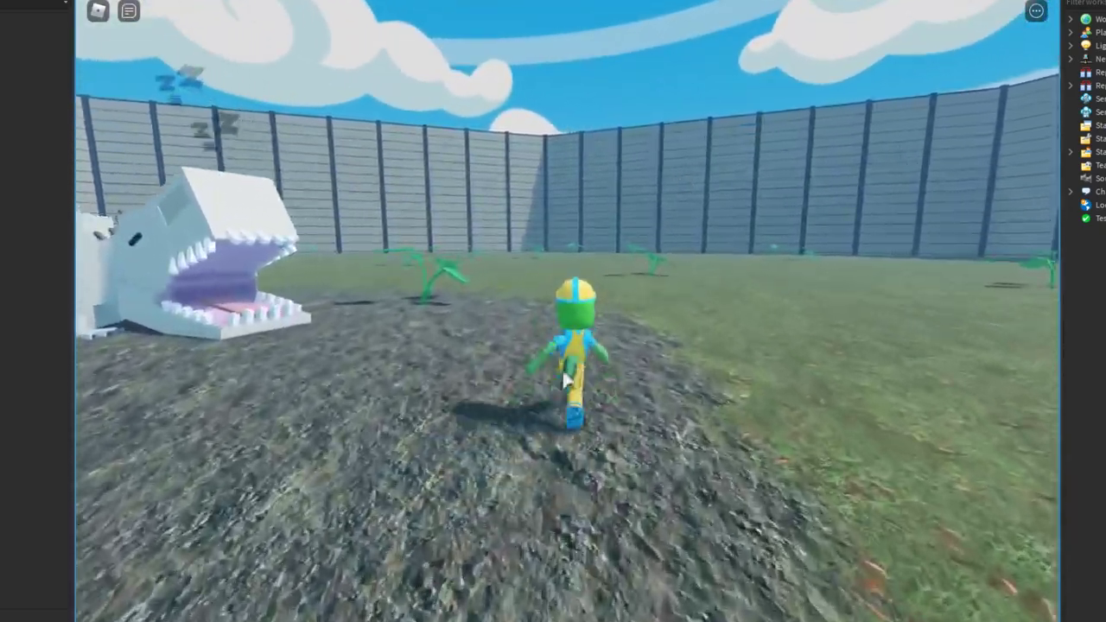
pyautogui.press('s')
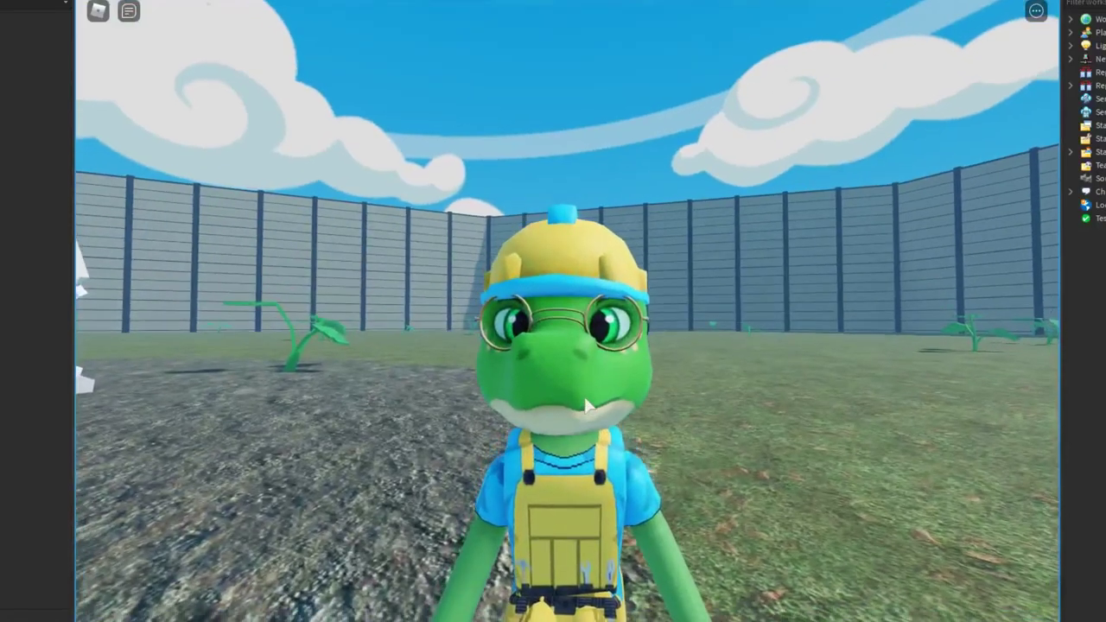
pyautogui.press('w')
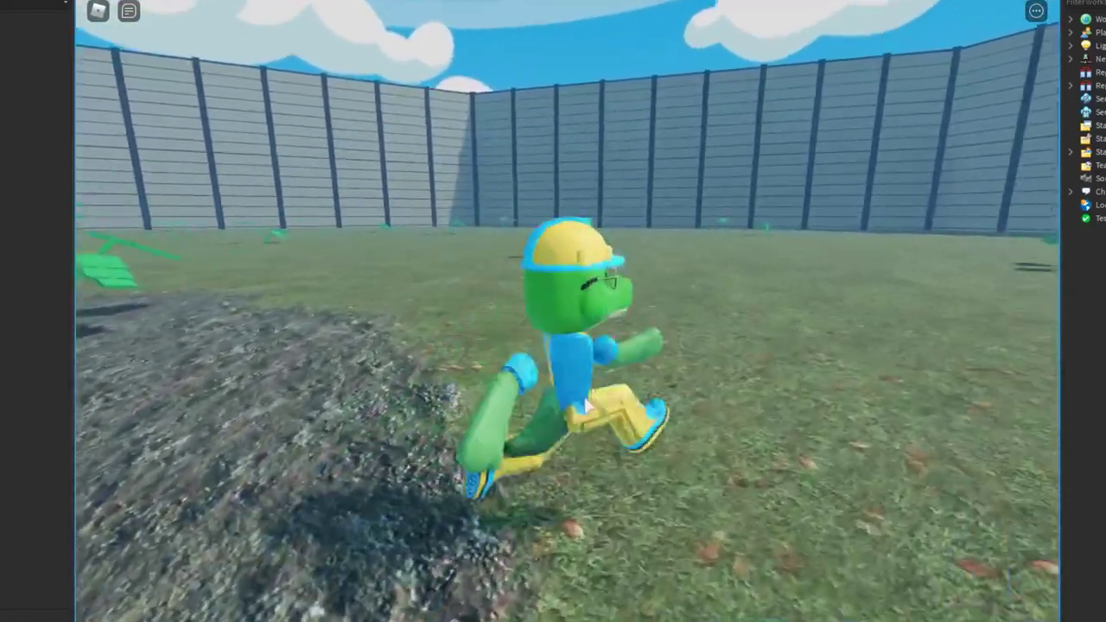
pyautogui.press('s')
pyautogui.press('a')
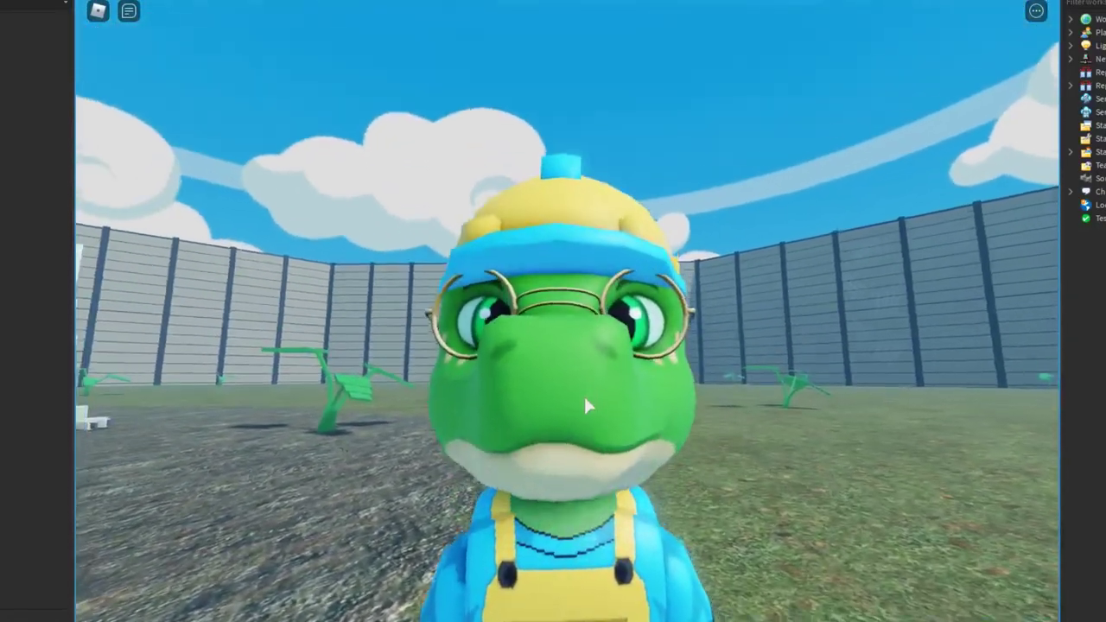
pyautogui.press('w')
pyautogui.moveTo(591, 399); pyautogui.dragTo(665, 311, button='right')
pyautogui.press('s')
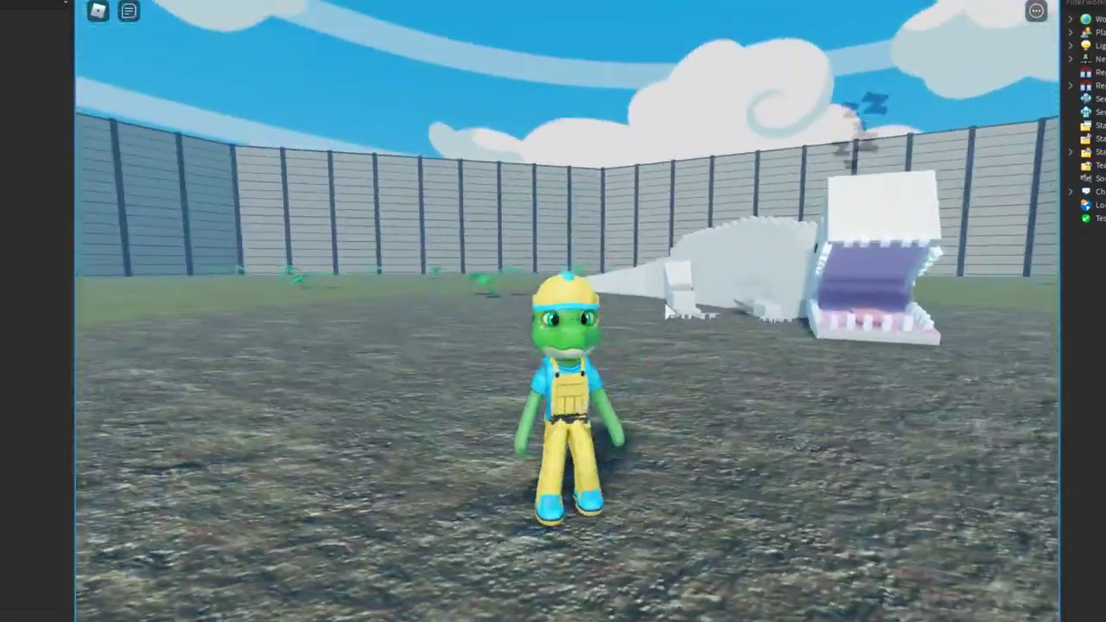
pyautogui.scroll(5, 665, 311)
pyautogui.scroll(-5, 668, 311)
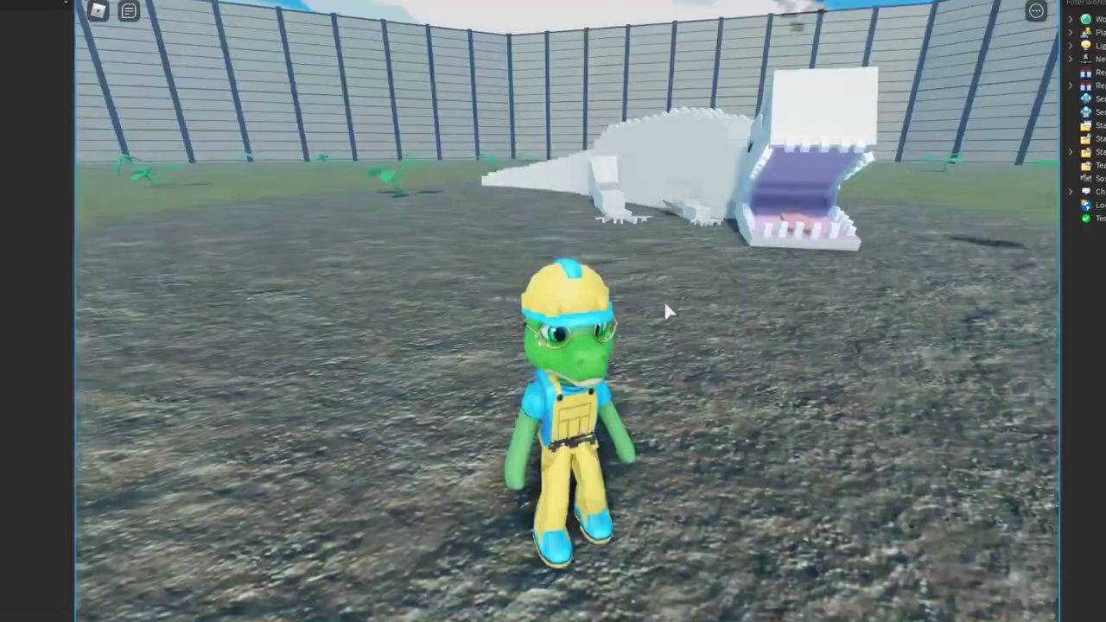
# Step: Approach the dinosaur from an overhead view and walk along beside its arm
pyautogui.press('w')
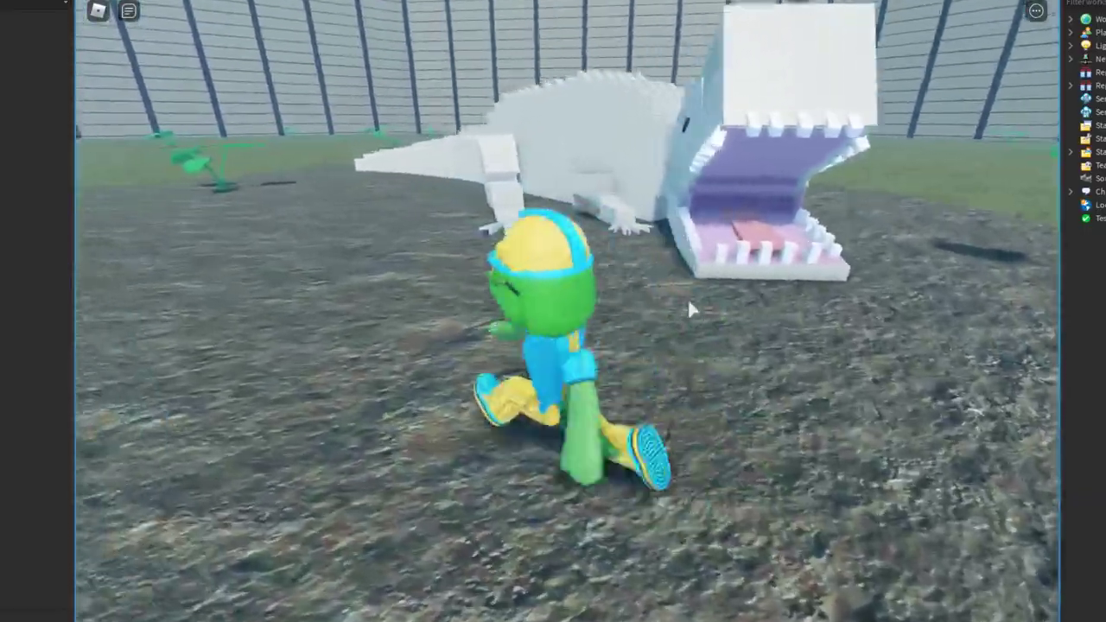
pyautogui.scroll(-5, 690, 309)
pyautogui.moveTo(689, 310); pyautogui.dragTo(690, 309, button='right')
pyautogui.scroll(3, 689, 309)
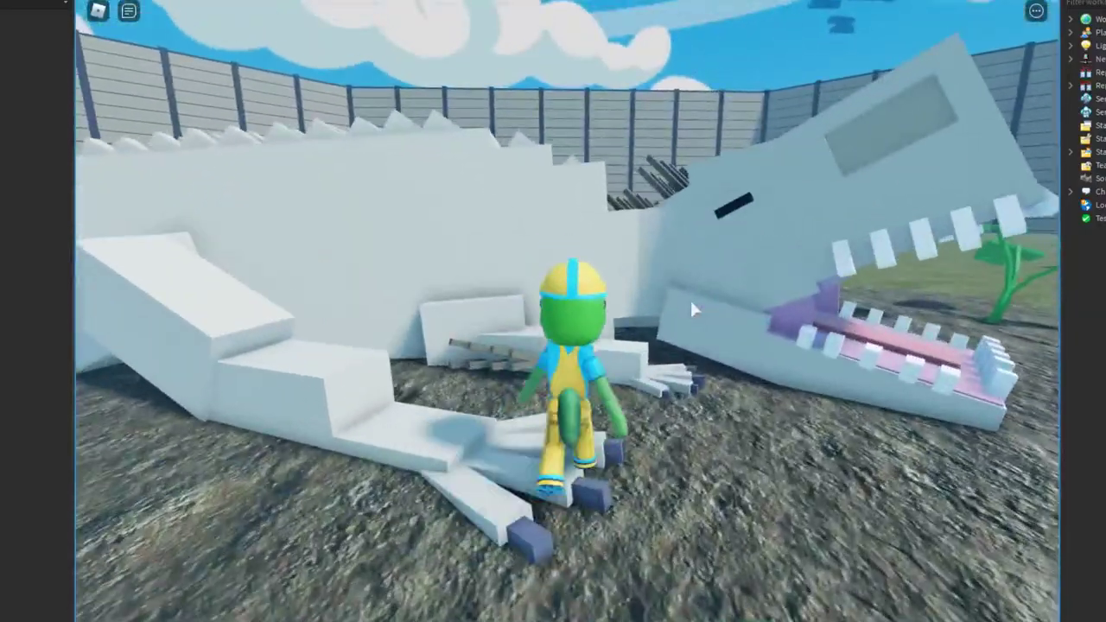
pyautogui.scroll(2, 691, 309)
pyautogui.press('d')
pyautogui.press('a')
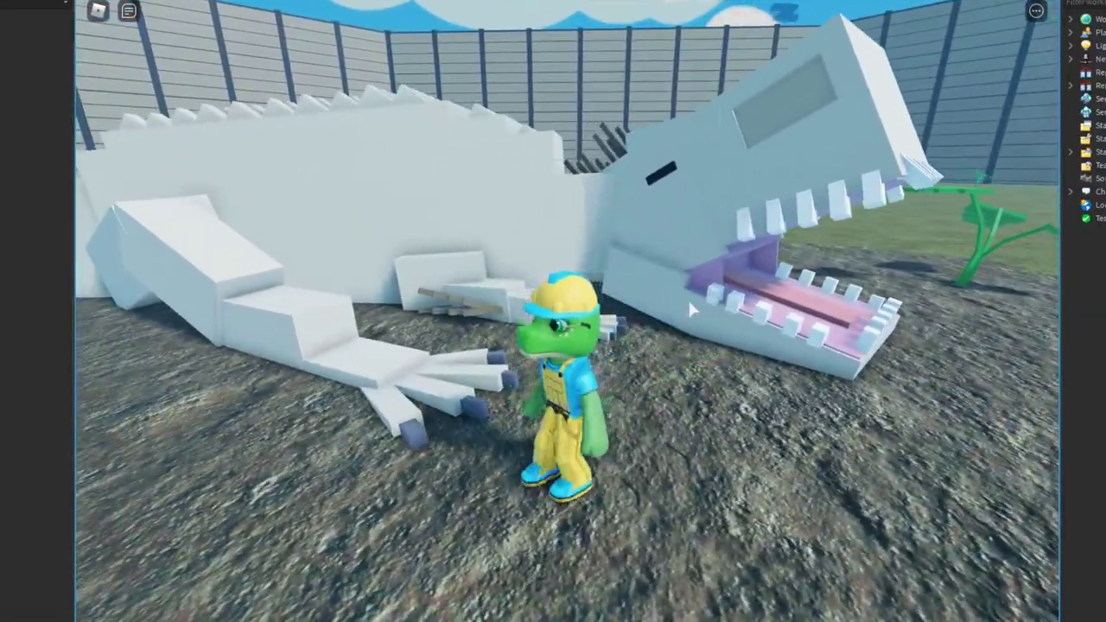
pyautogui.moveTo(687, 298); pyautogui.dragTo(687, 297, button='right')
pyautogui.scroll(-3, 687, 297)
pyautogui.press('s')
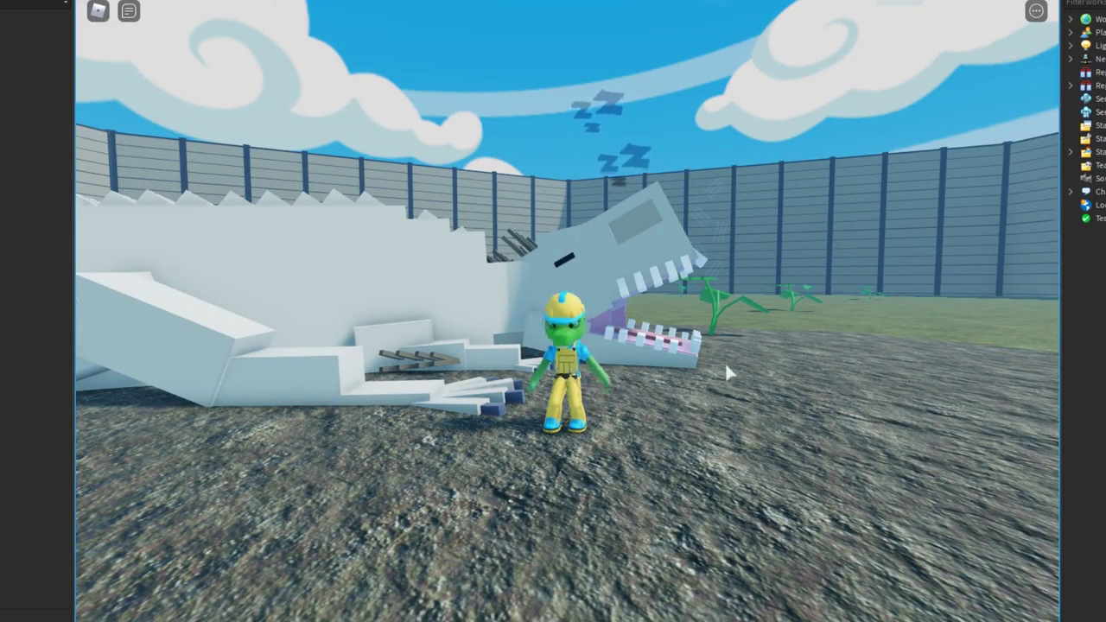
# Step: Walk the avatar down the dinosaur's tail to the front of its open mouth
pyautogui.press('a')
pyautogui.moveTo(726, 368); pyautogui.dragTo(726, 367, button='right')
pyautogui.press('w')
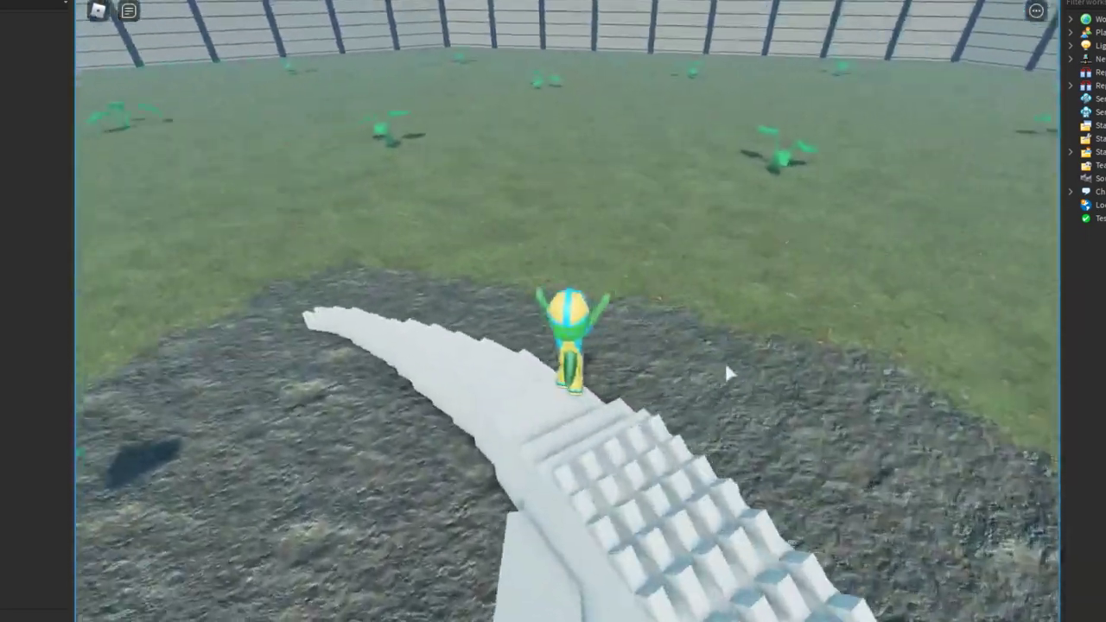
pyautogui.press('w')
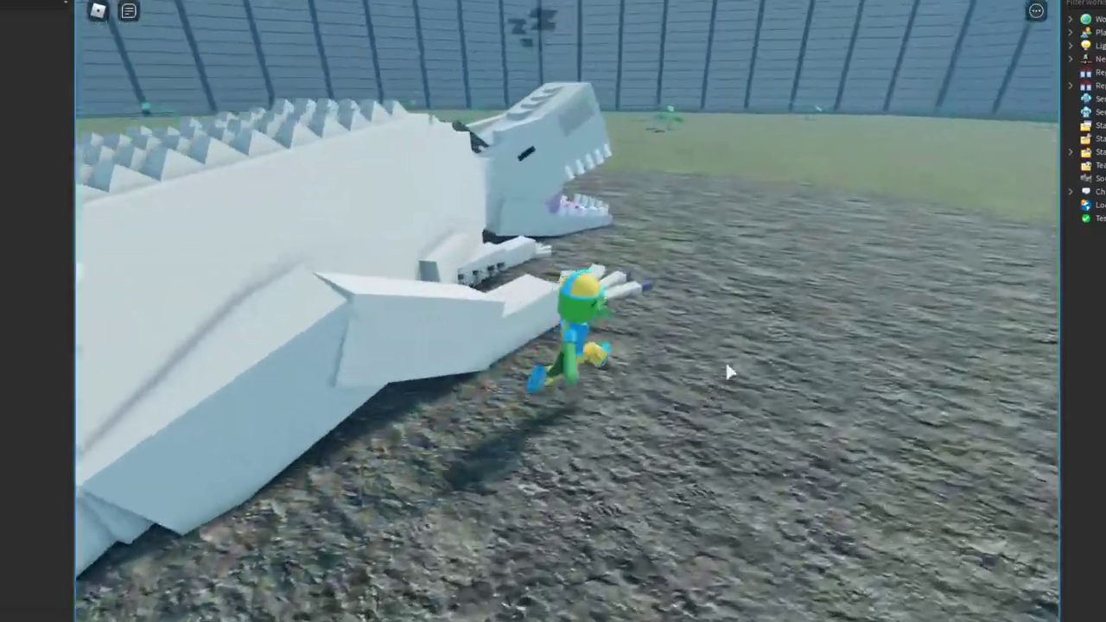
pyautogui.moveTo(729, 372); pyautogui.dragTo(729, 372, button='right')
pyautogui.press('s')
pyautogui.press('w')
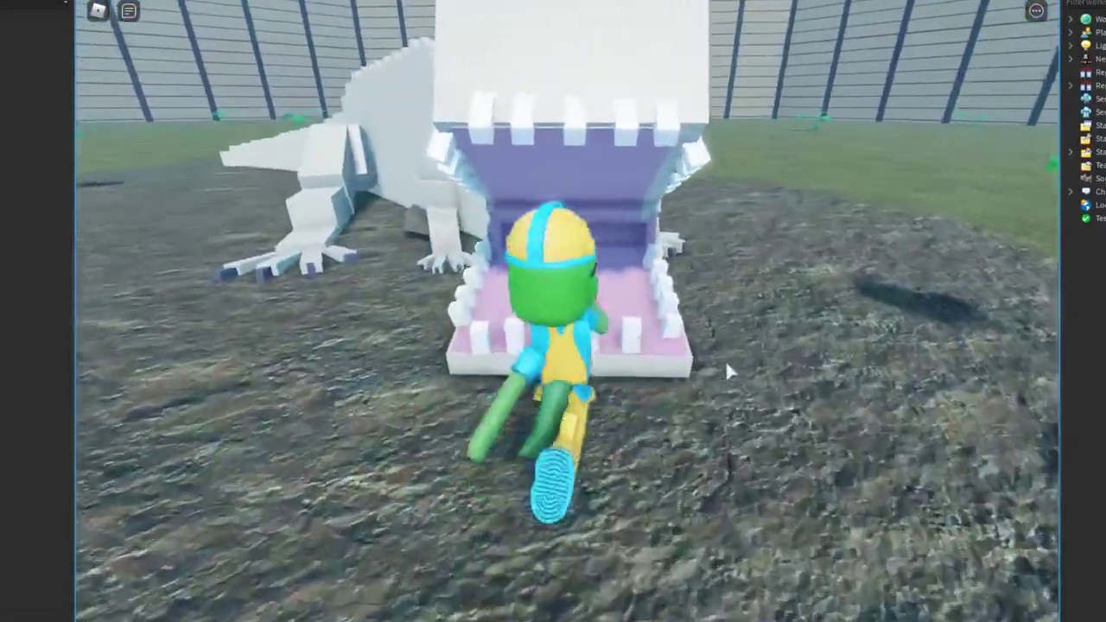
# Step: Enter the dinosaur's mouth and run around the pink corridor
pyautogui.press('w')
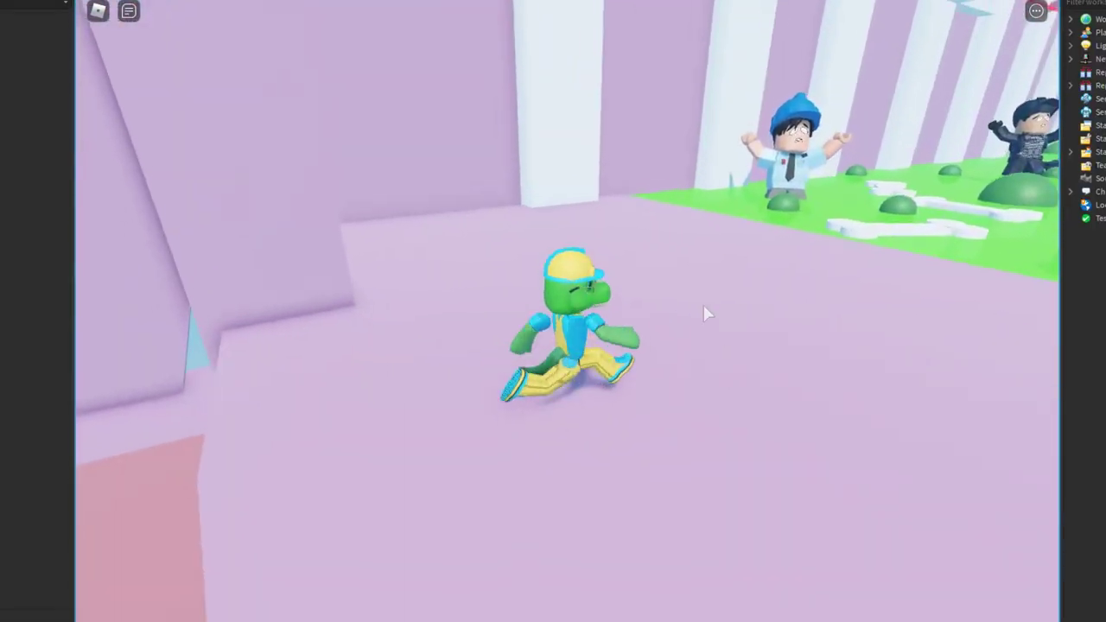
pyautogui.moveTo(704, 313); pyautogui.dragTo(704, 312, button='right')
pyautogui.press('w')
pyautogui.press('s')
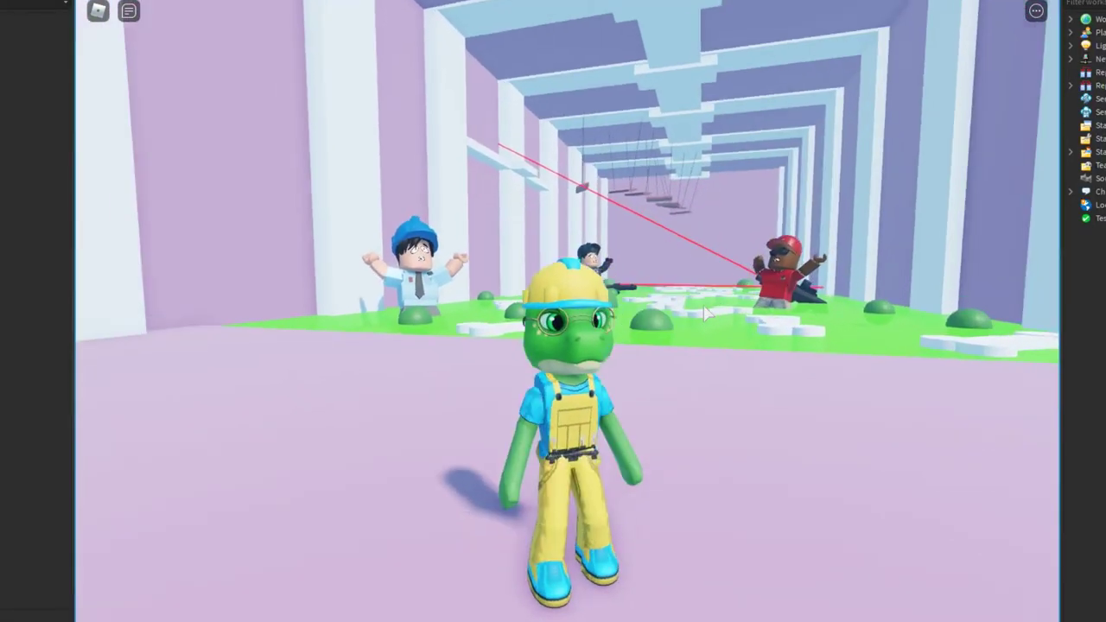
pyautogui.press('a')
pyautogui.press('w')
pyautogui.press('d')
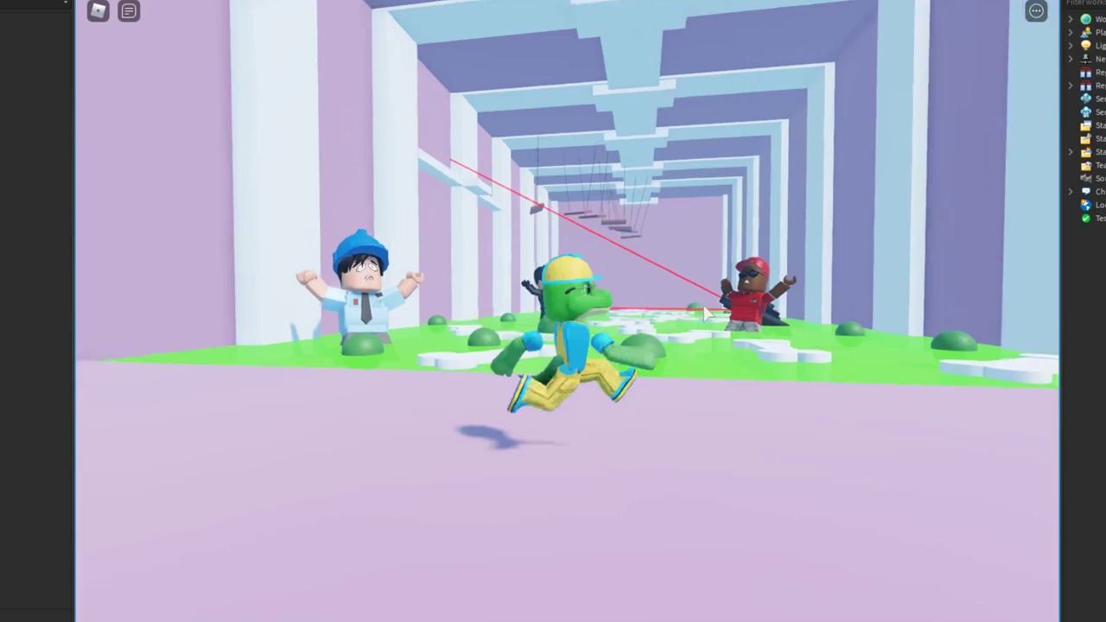
pyautogui.press('s')
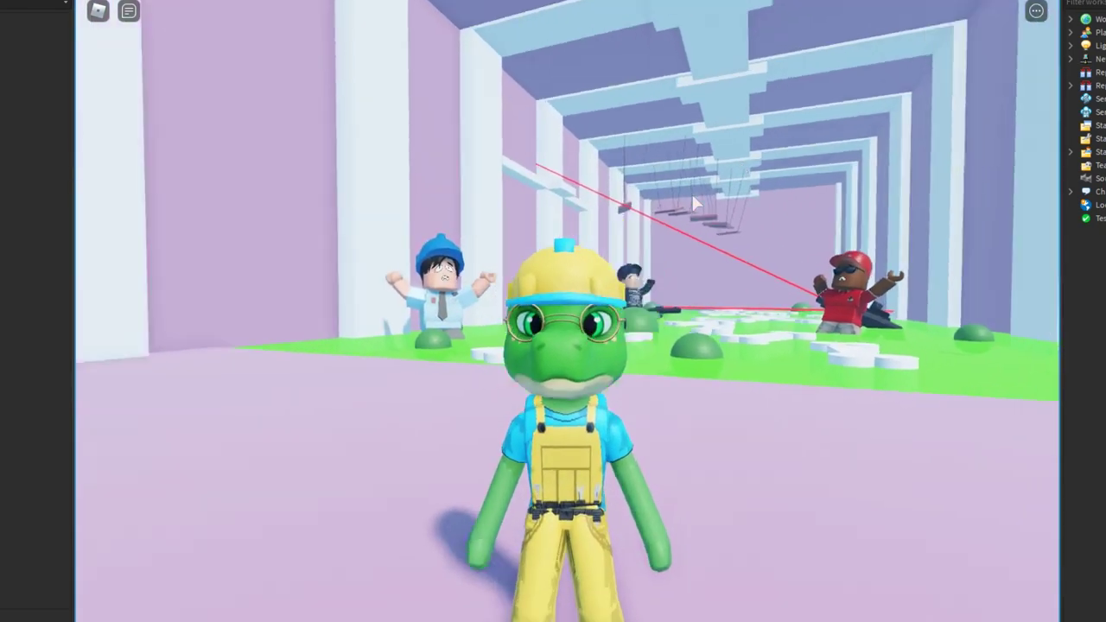
# Step: Look left and run down the pink corridor and back
pyautogui.press('w')
pyautogui.moveTo(707, 193); pyautogui.dragTo(696, 200, button='right')
pyautogui.press('s')
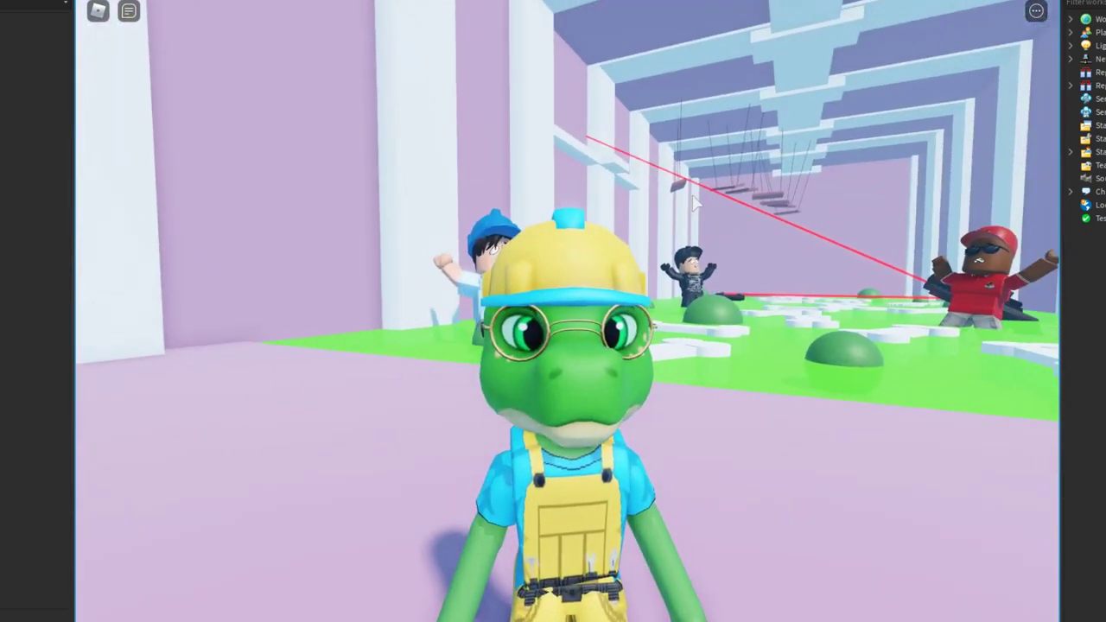
pyautogui.press('w')
pyautogui.press('s')
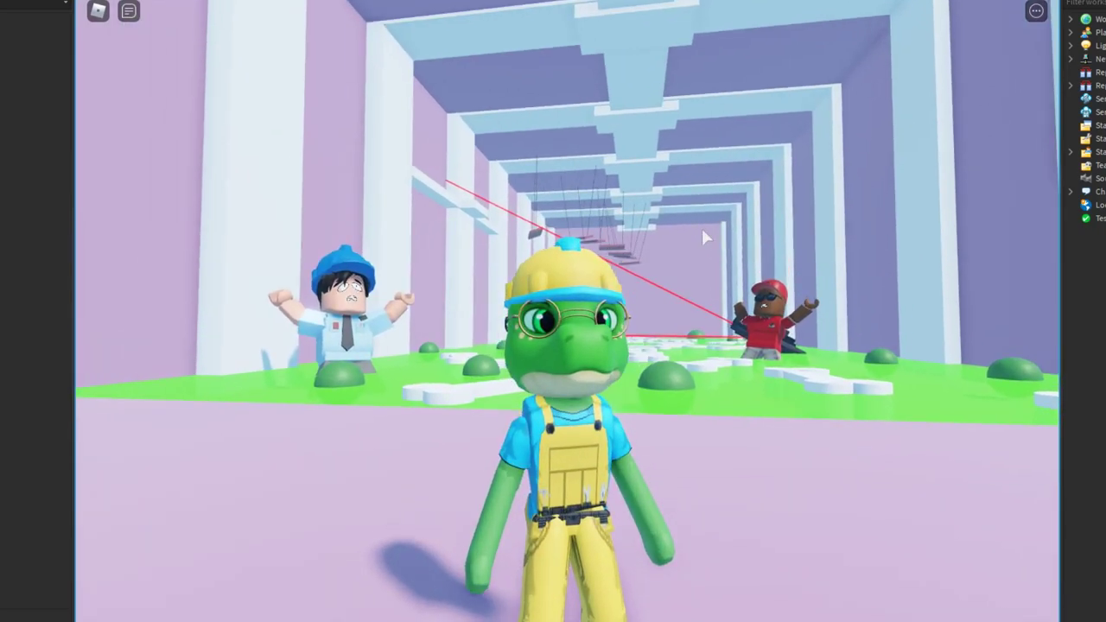
pyautogui.press('a')
# Step: Run out over the green area, then walk back onto the lavender floor
pyautogui.press('w')
pyautogui.moveTo(703, 229); pyautogui.dragTo(702, 228, button='right')
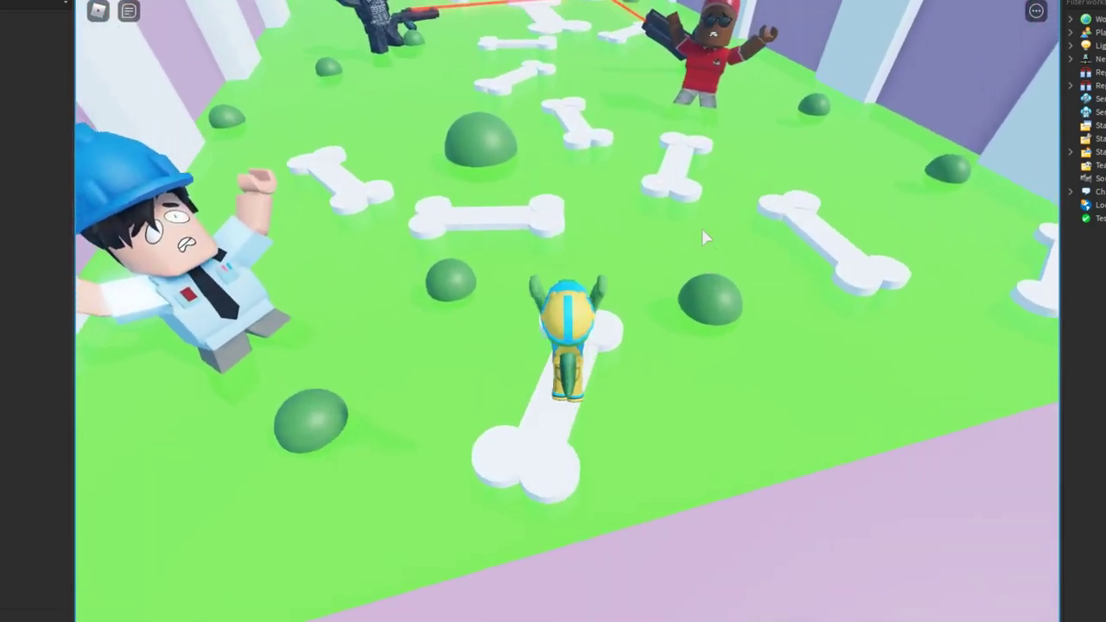
pyautogui.press('s')
pyautogui.press('w')
pyautogui.press('s')
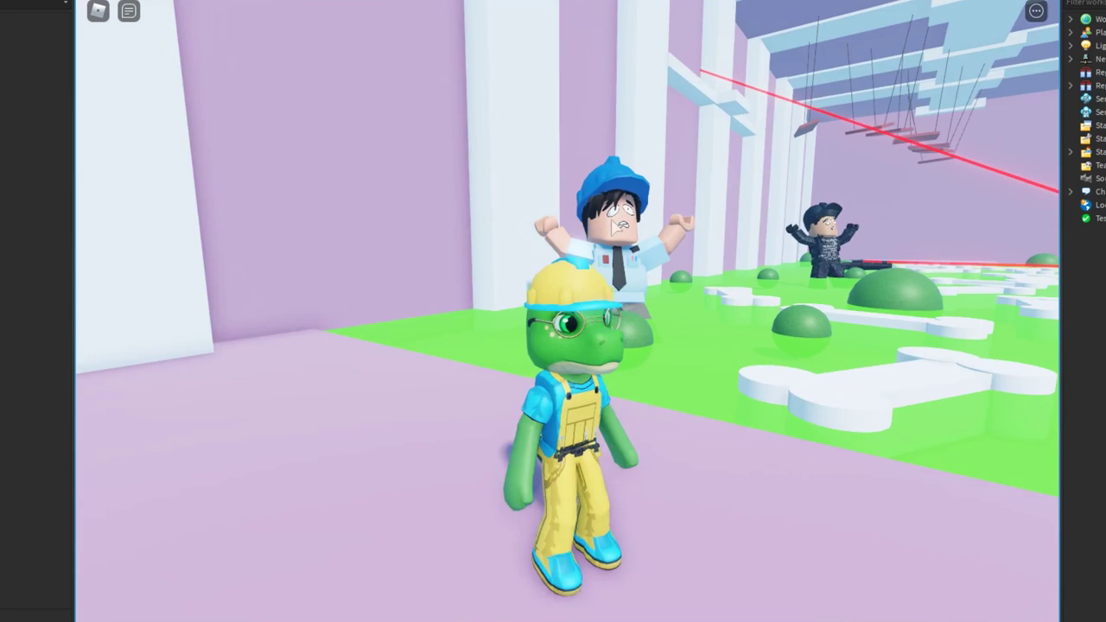
pyautogui.press('a')
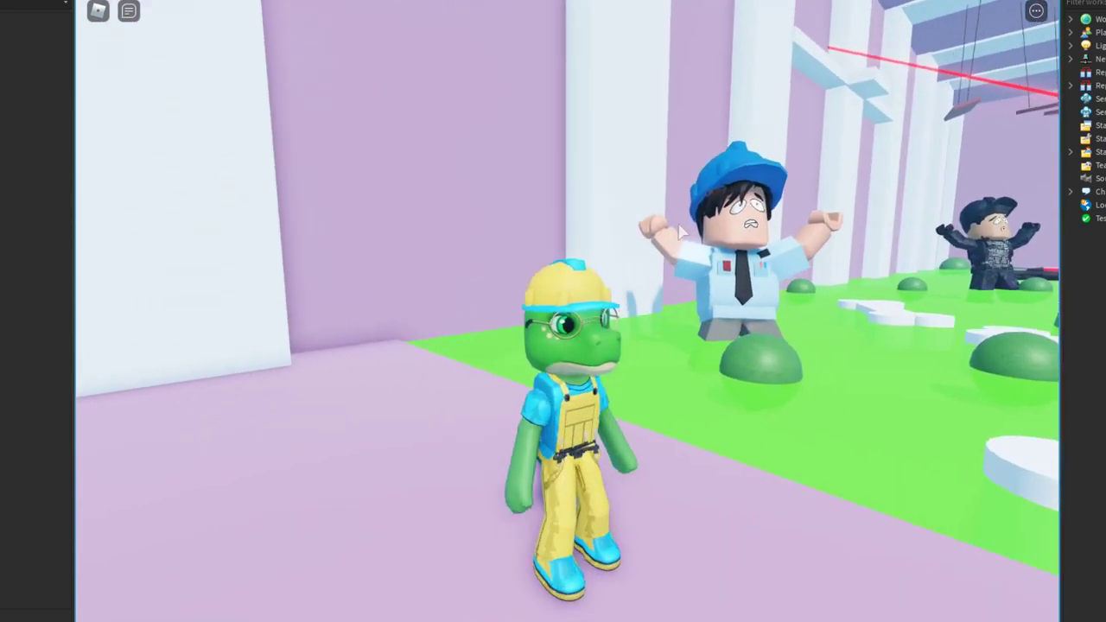
pyautogui.moveTo(739, 285); pyautogui.dragTo(741, 285, button='right')
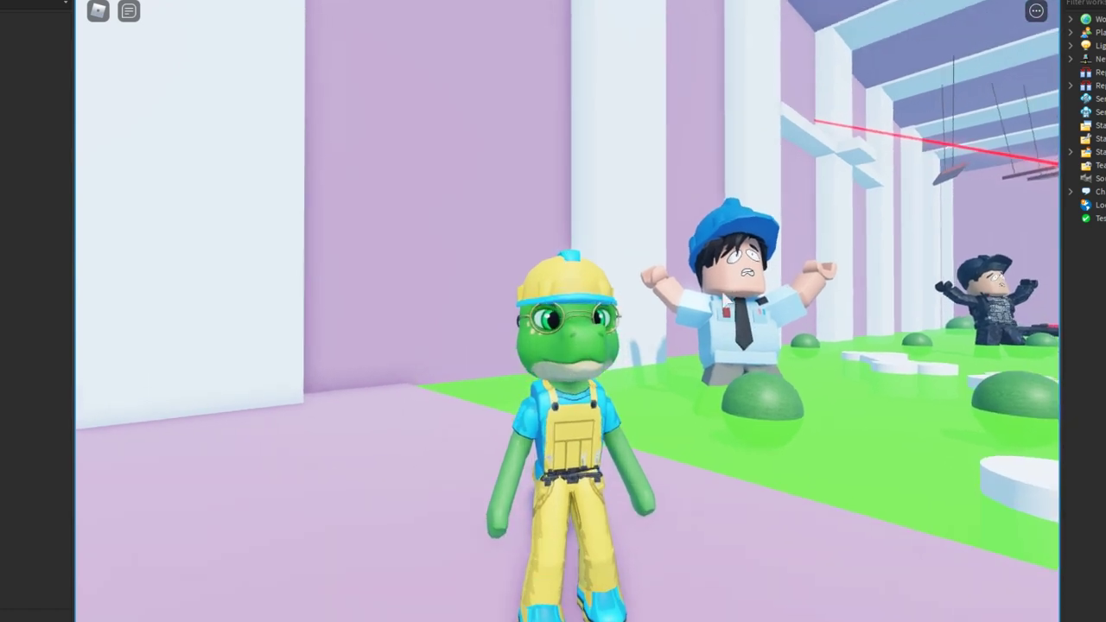
pyautogui.press('s')
pyautogui.press('a')
# Step: Pace the lavender floor near the trapped figures, then step onto the nearest bone
pyautogui.press('s')
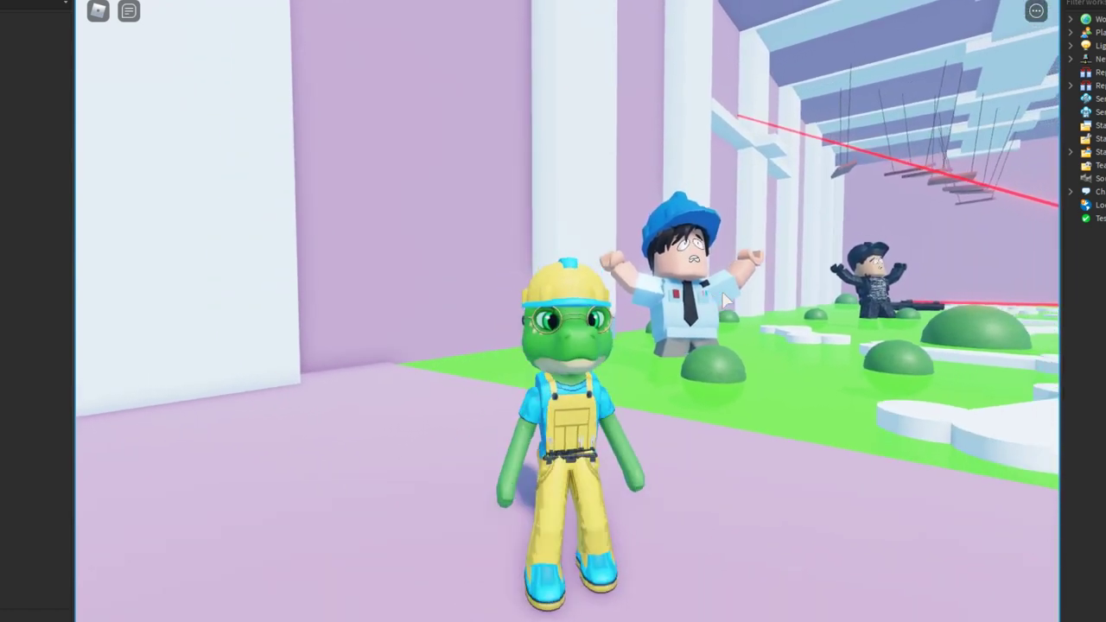
pyautogui.press('w')
pyautogui.press('s')
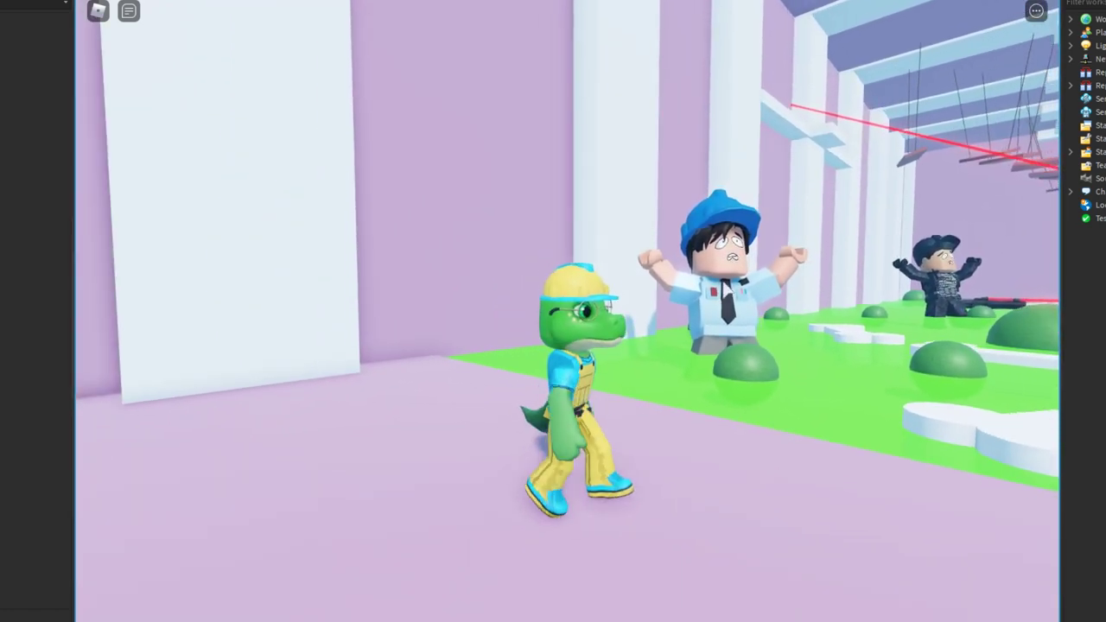
pyautogui.press('s')
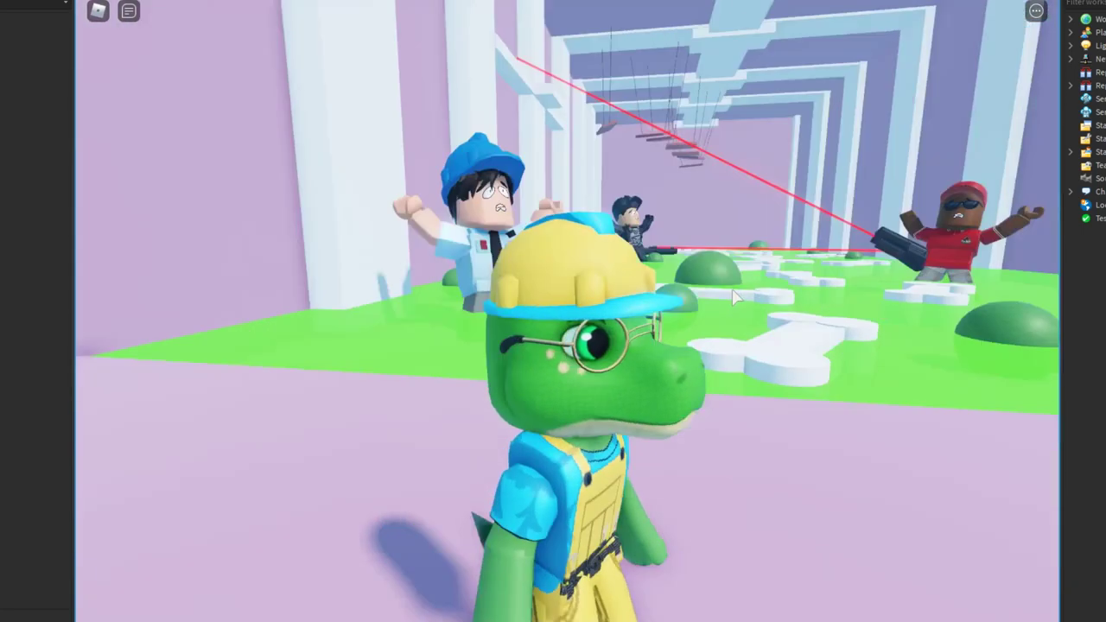
pyautogui.press('w')
pyautogui.press('s')
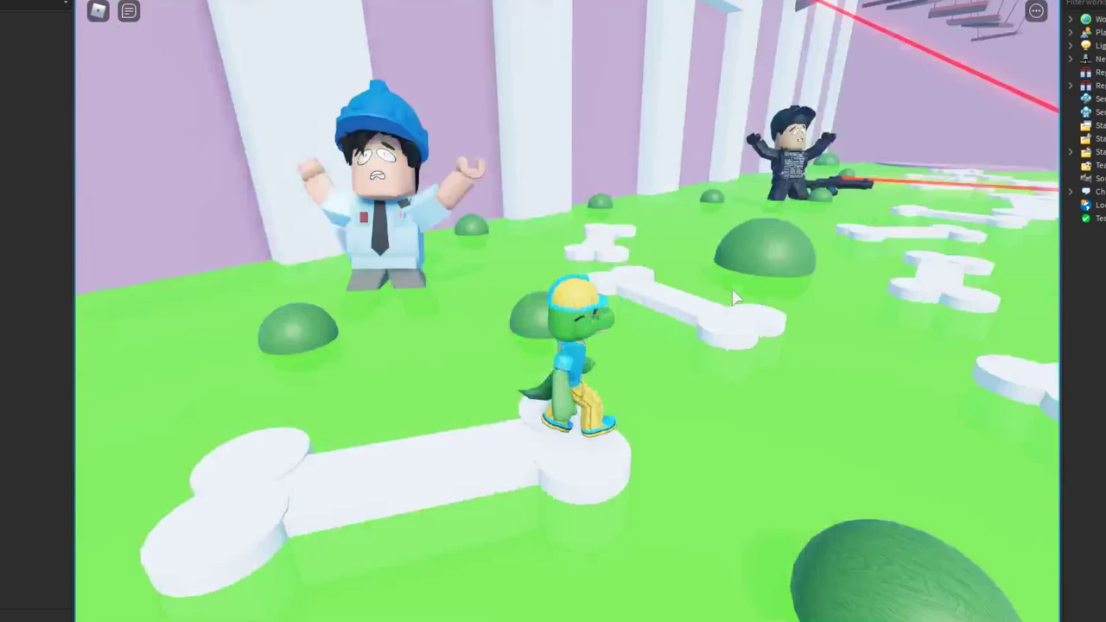
pyautogui.press('w')
pyautogui.press('s')
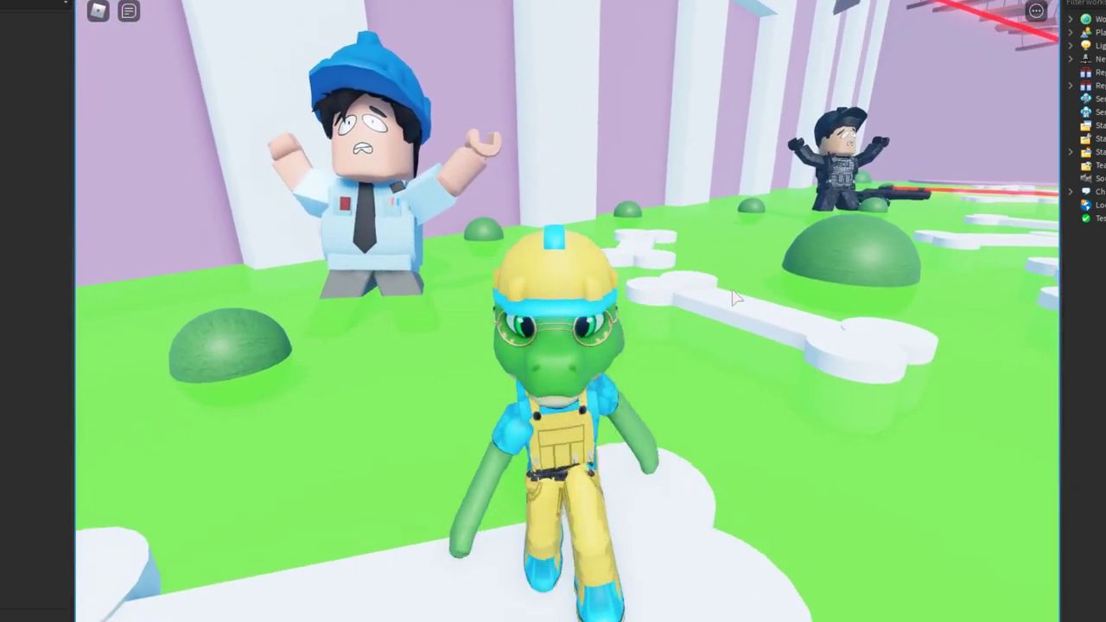
pyautogui.scroll(-3, 731, 290)
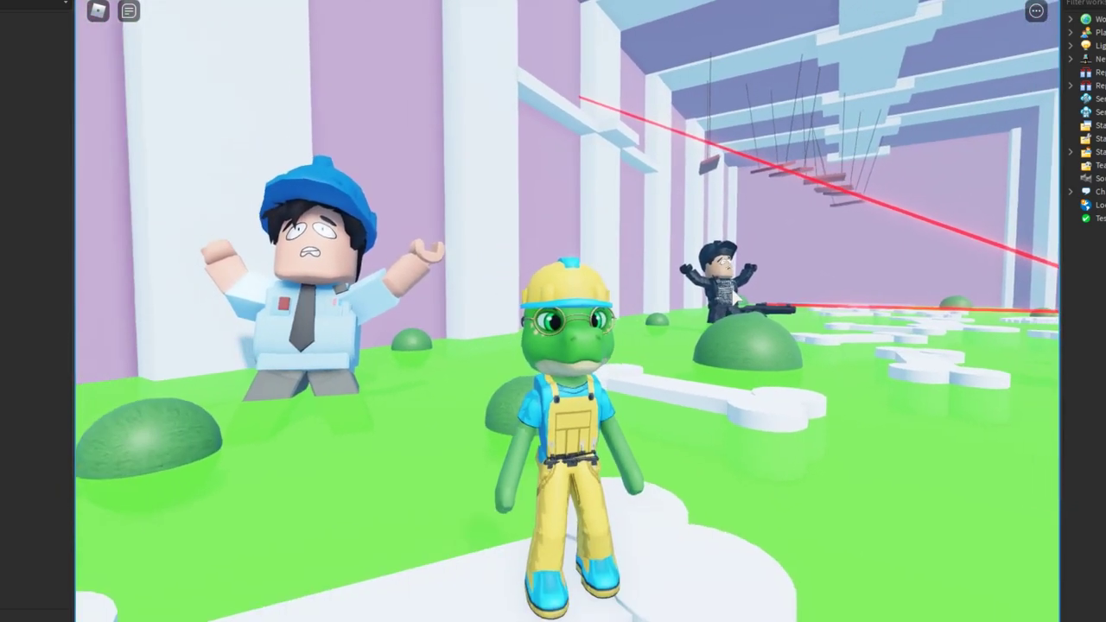
# Step: From an overhead view, walk the avatar across the bone platforms into the laser beam
pyautogui.moveTo(731, 286); pyautogui.dragTo(723, 242, button='right')
pyautogui.press('w')
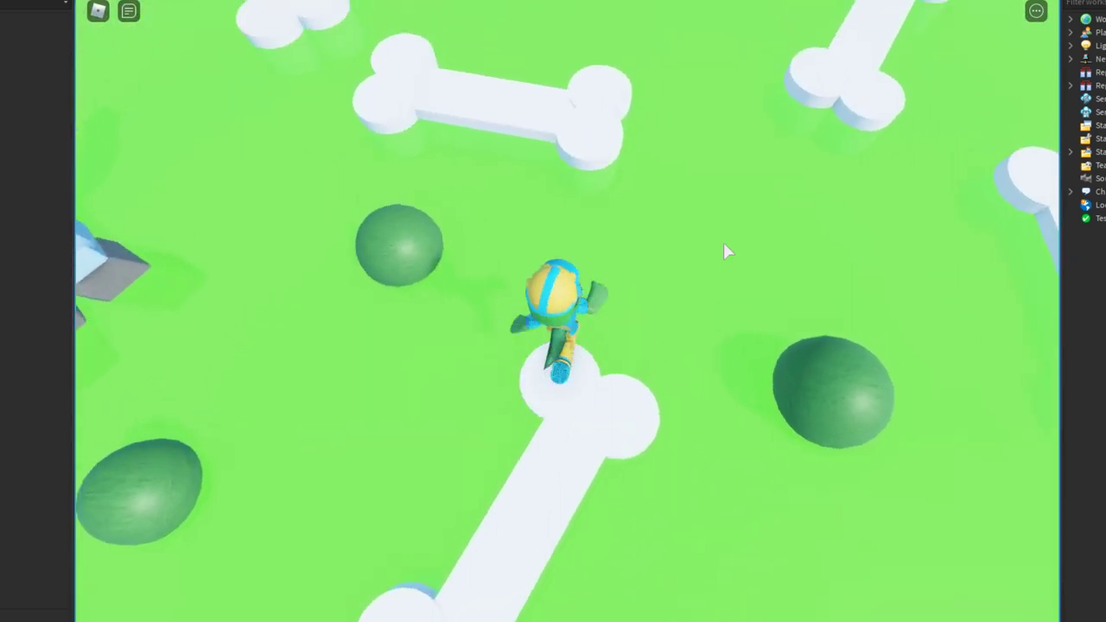
pyautogui.press('w')
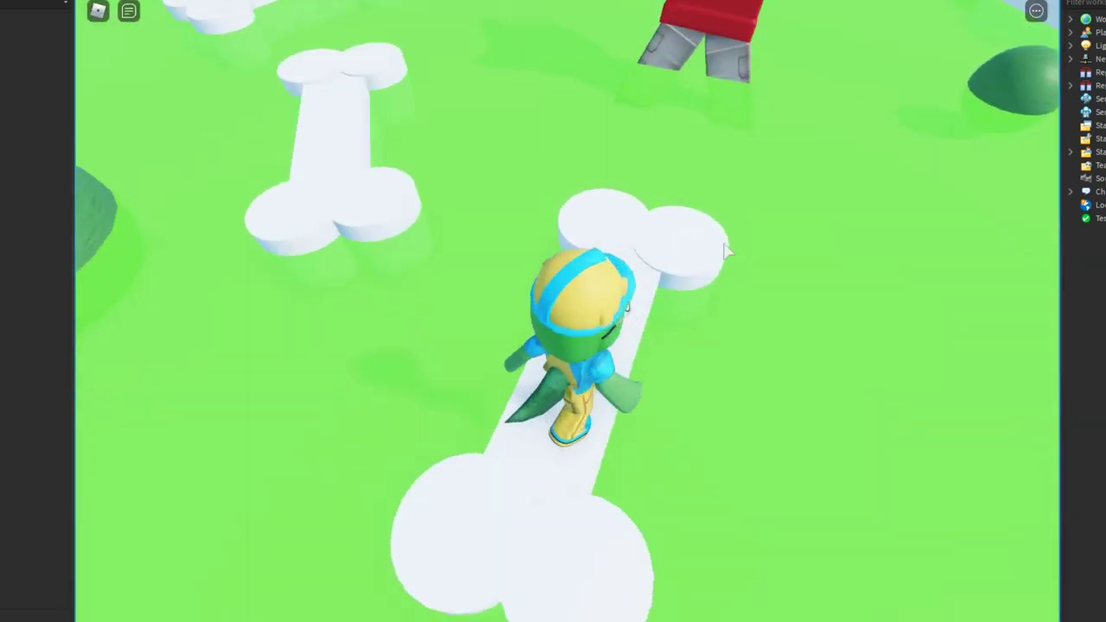
pyautogui.scroll(-5, 726, 250)
pyautogui.scroll(4, 726, 251)
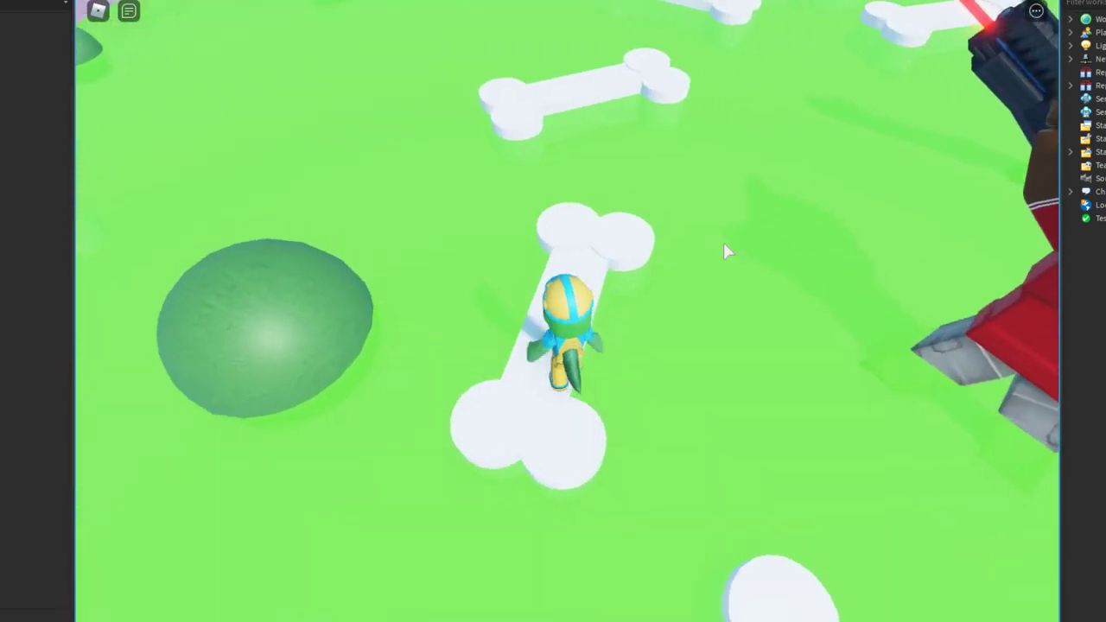
pyautogui.press('w')
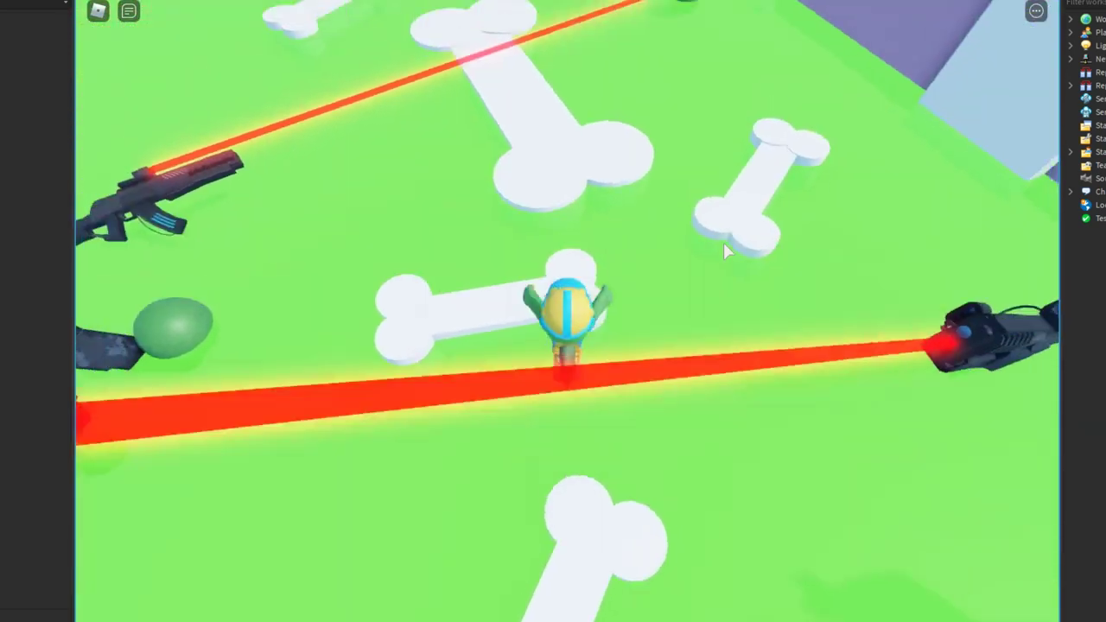
pyautogui.press('w')
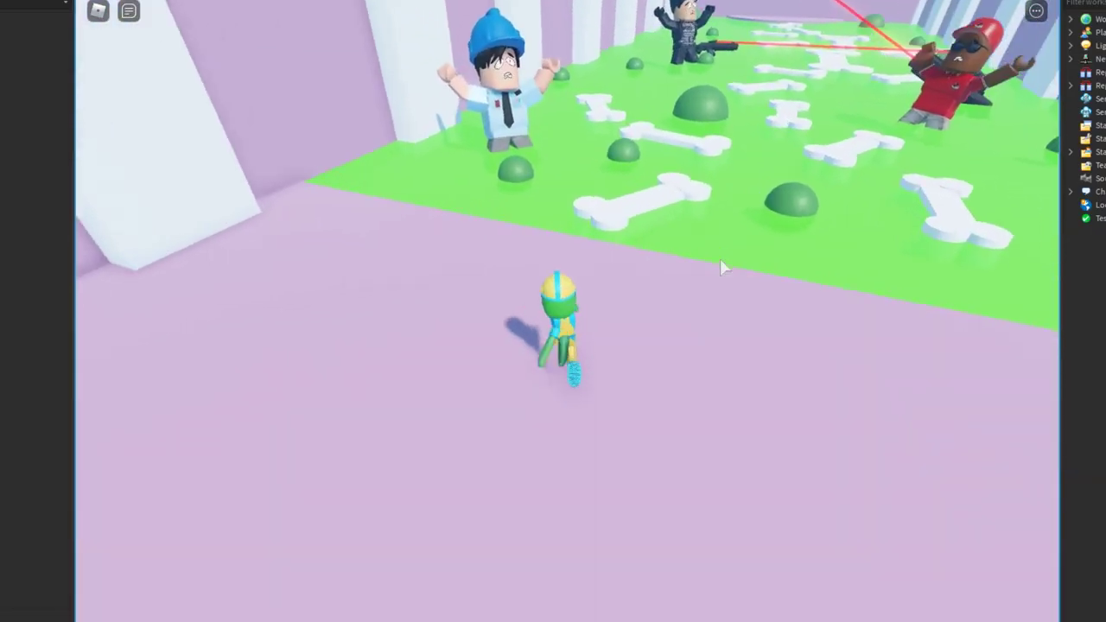
# Step: Step onto a bone platform and orbit the camera past the laser turret and soldier's gun
pyautogui.press('w')
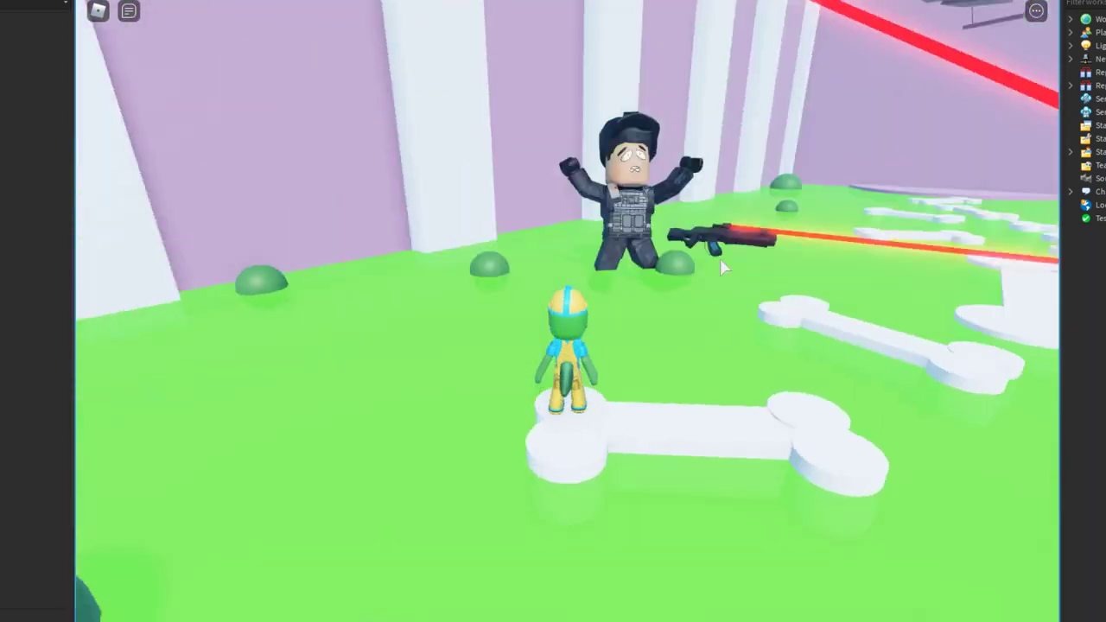
pyautogui.moveTo(720, 258); pyautogui.dragTo(720, 257, button='right')
pyautogui.scroll(5, 654, 246)
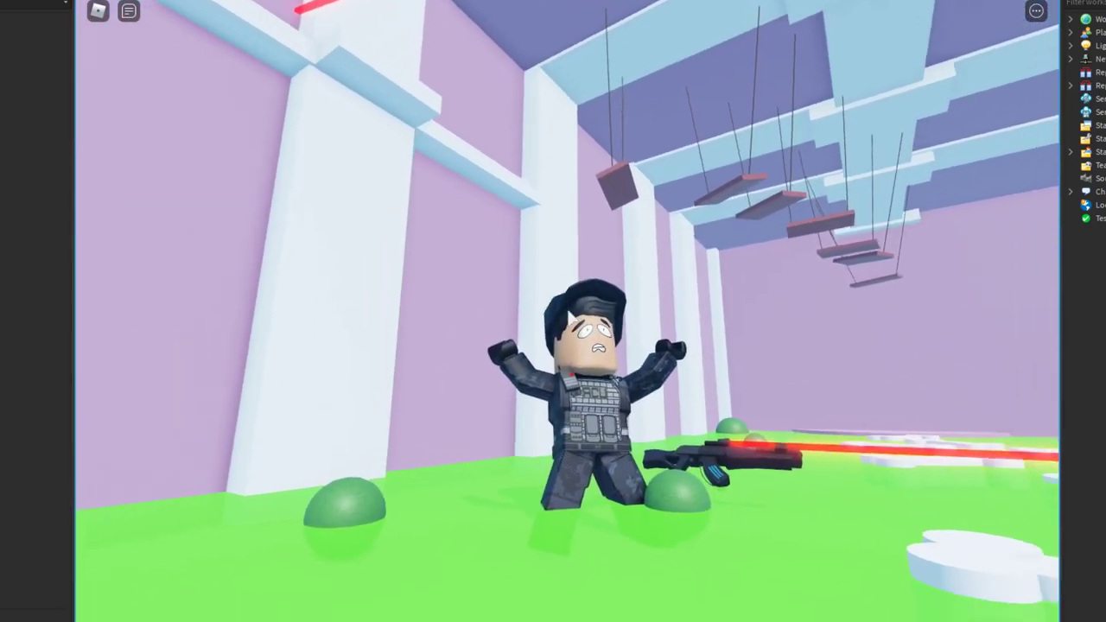
pyautogui.moveTo(567, 307); pyautogui.dragTo(567, 307, button='right')
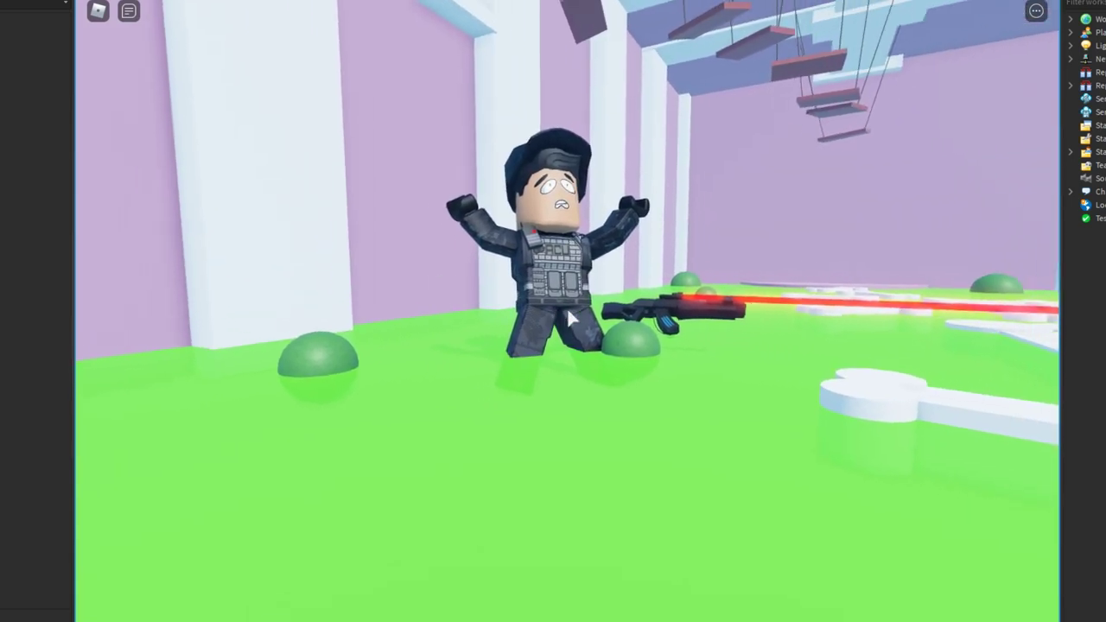
pyautogui.scroll(-3, 567, 307)
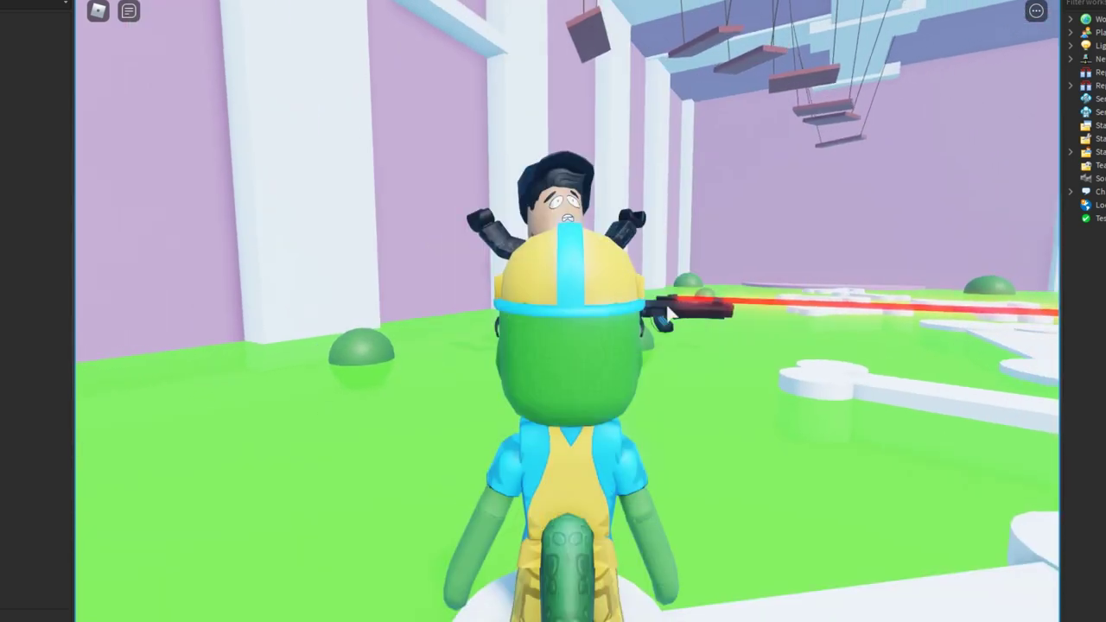
pyautogui.moveTo(567, 307); pyautogui.dragTo(682, 315, button='right')
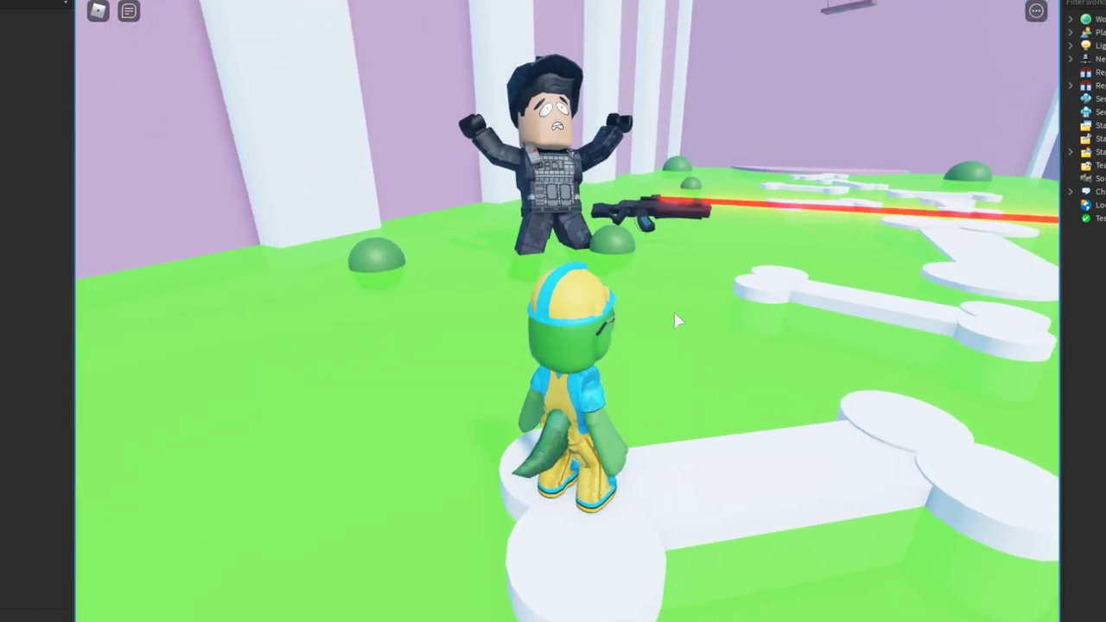
pyautogui.moveTo(658, 223); pyautogui.dragTo(657, 226, button='right')
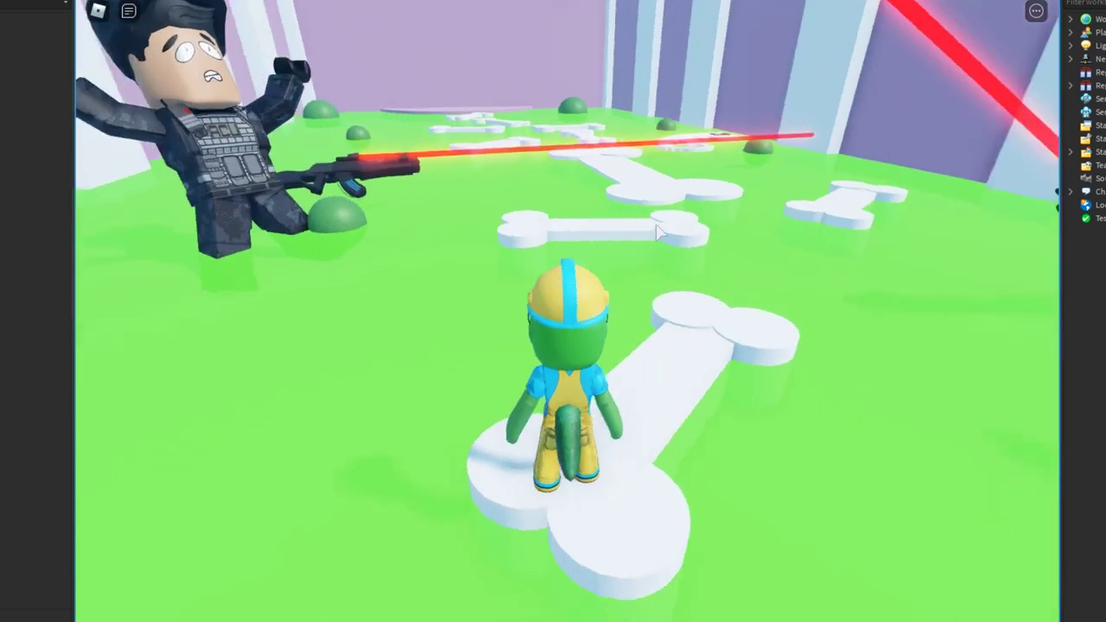
pyautogui.scroll(-2, 658, 227)
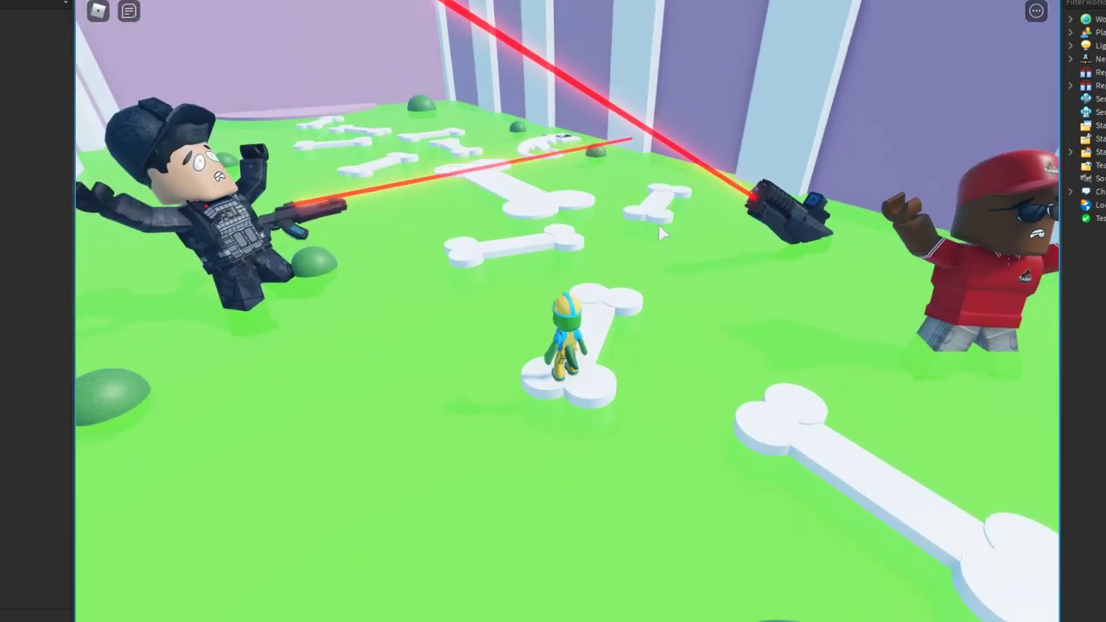
pyautogui.moveTo(757, 197); pyautogui.dragTo(849, 240, button='right')
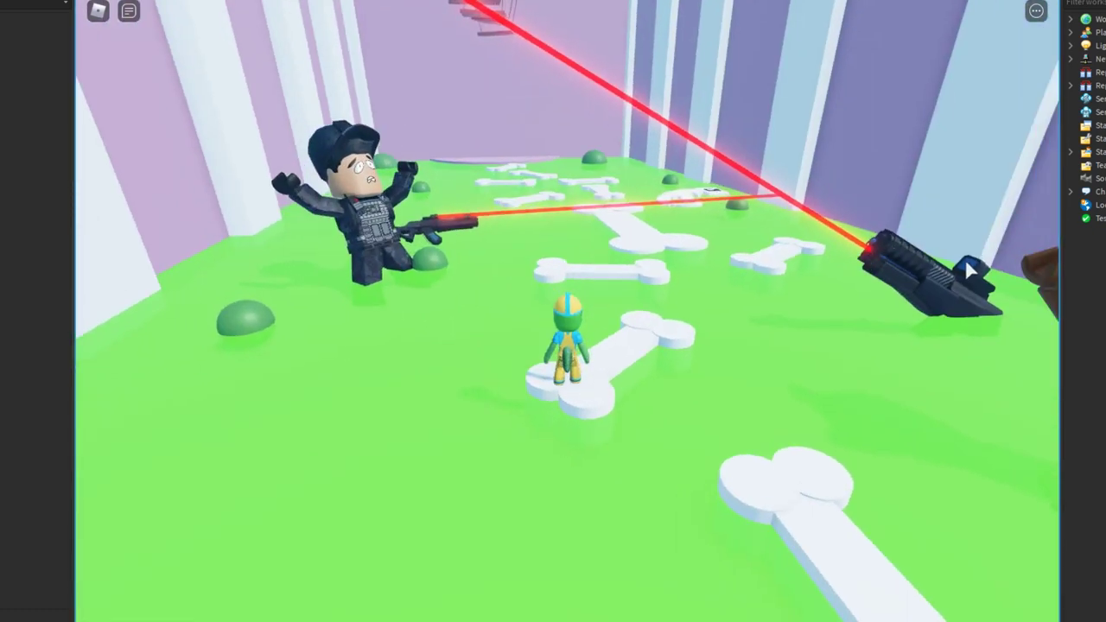
pyautogui.moveTo(956, 275); pyautogui.dragTo(676, 358, button='right')
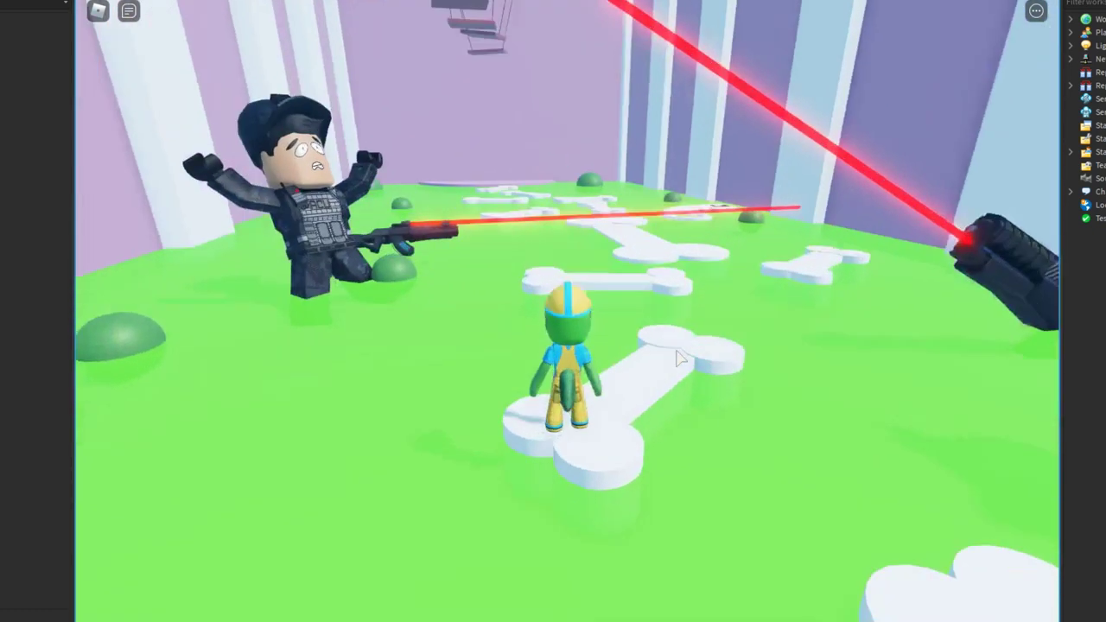
pyautogui.scroll(3, 676, 358)
# Step: Walk the avatar along the bone path into the red laser
pyautogui.press('w')
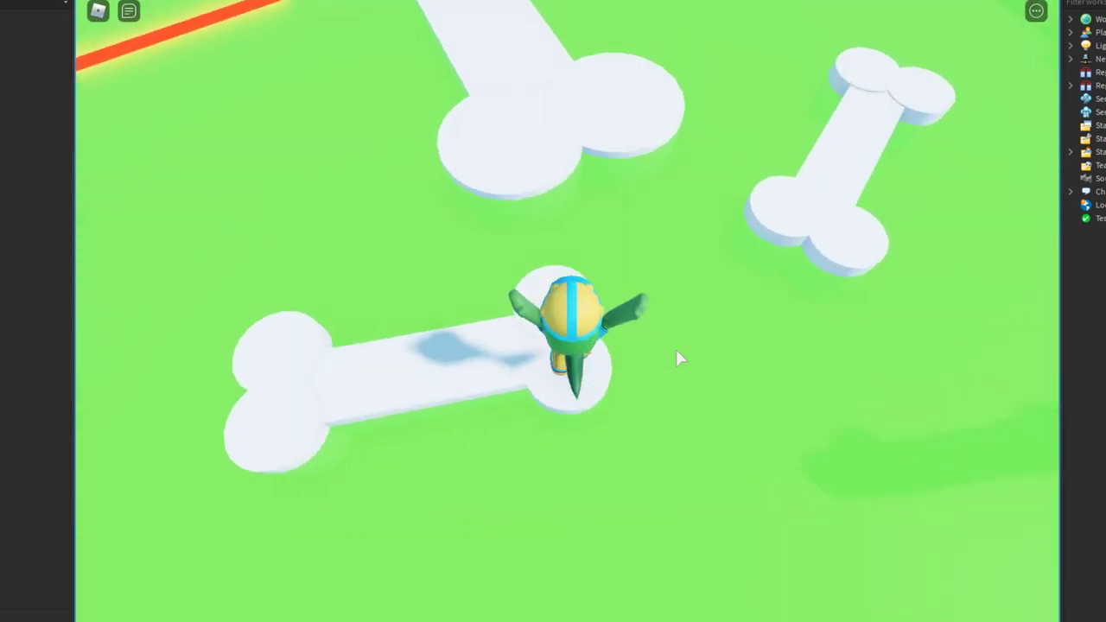
pyautogui.press('w')
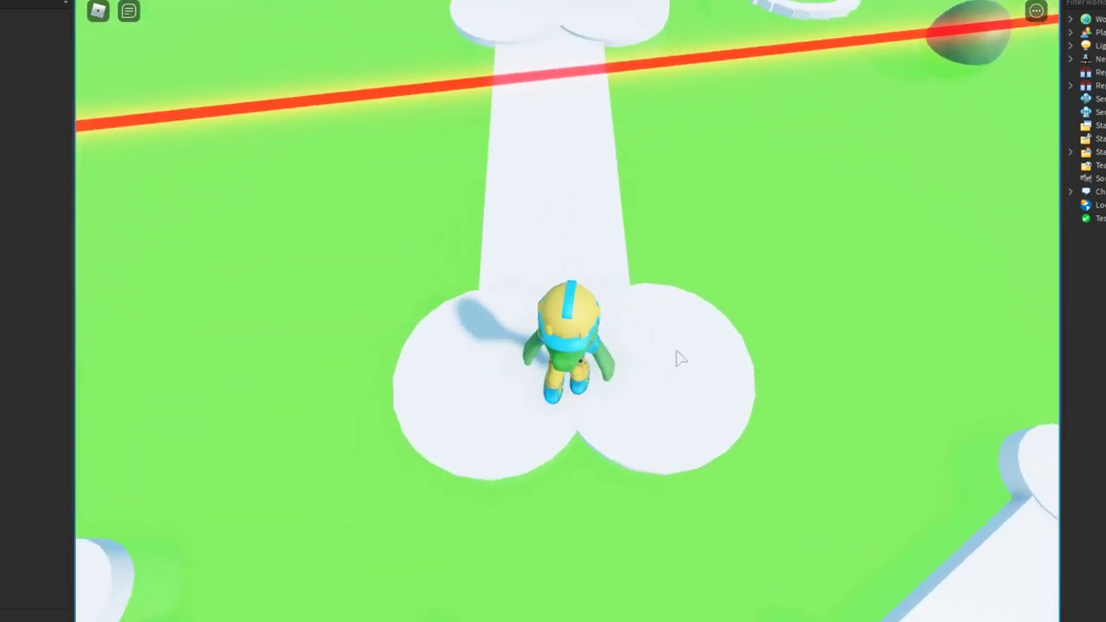
pyautogui.press('w')
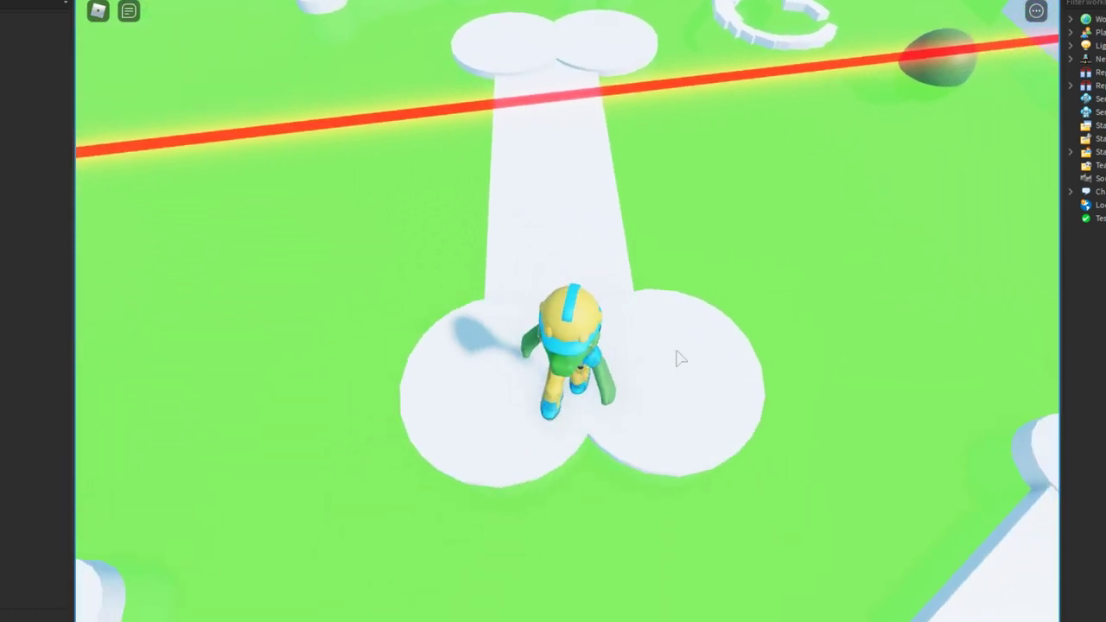
pyautogui.press('w')
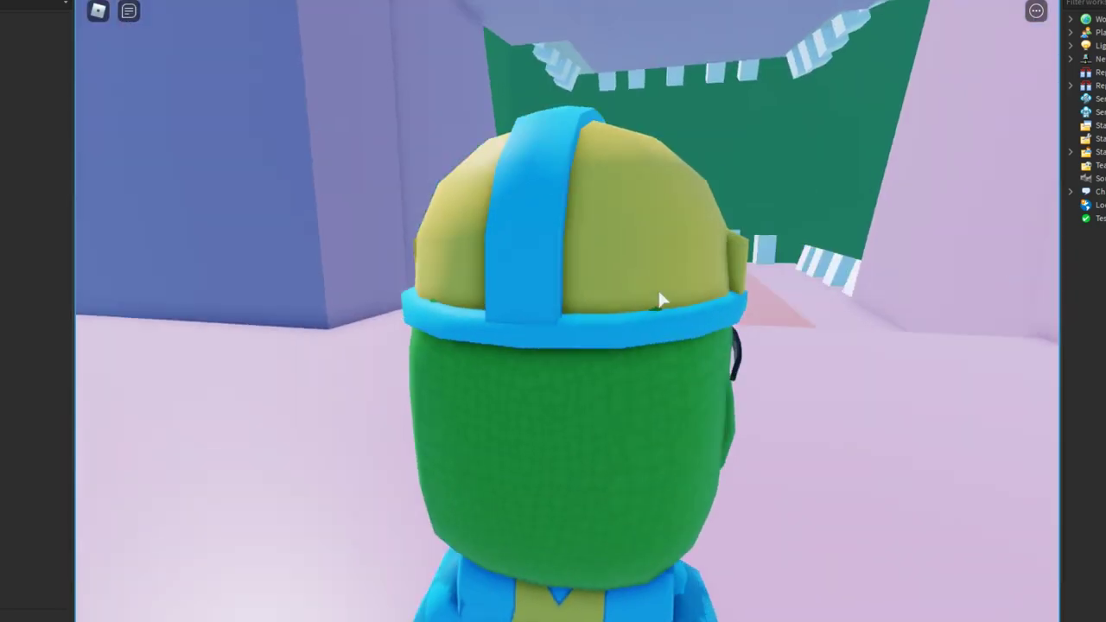
# Step: After respawning, run across the pink floor and jump back across the bones
pyautogui.press('w')
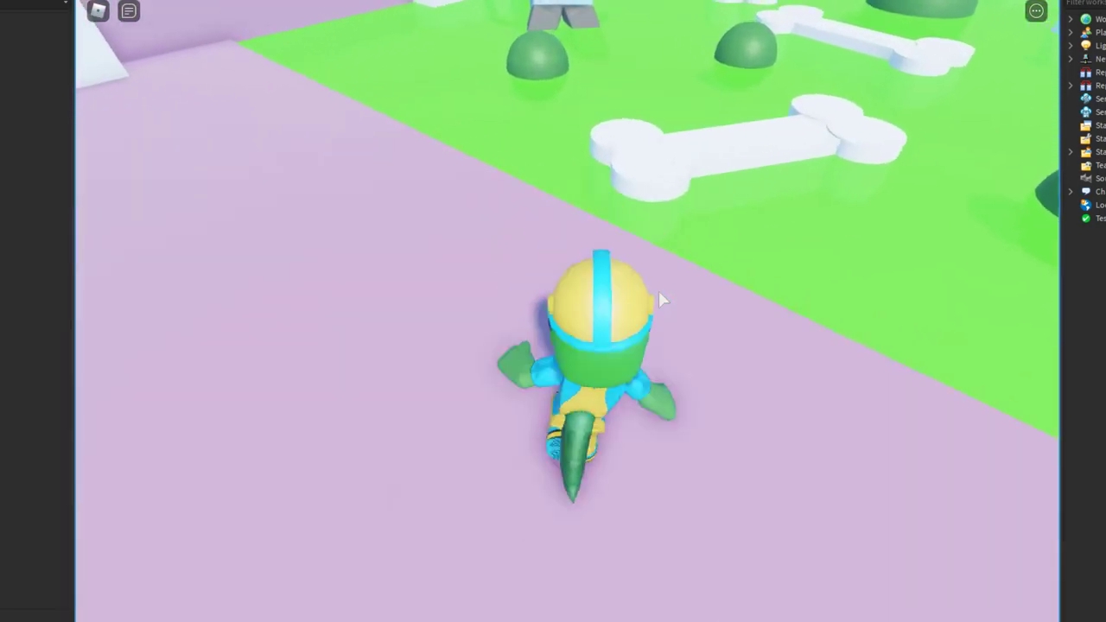
pyautogui.press('space')
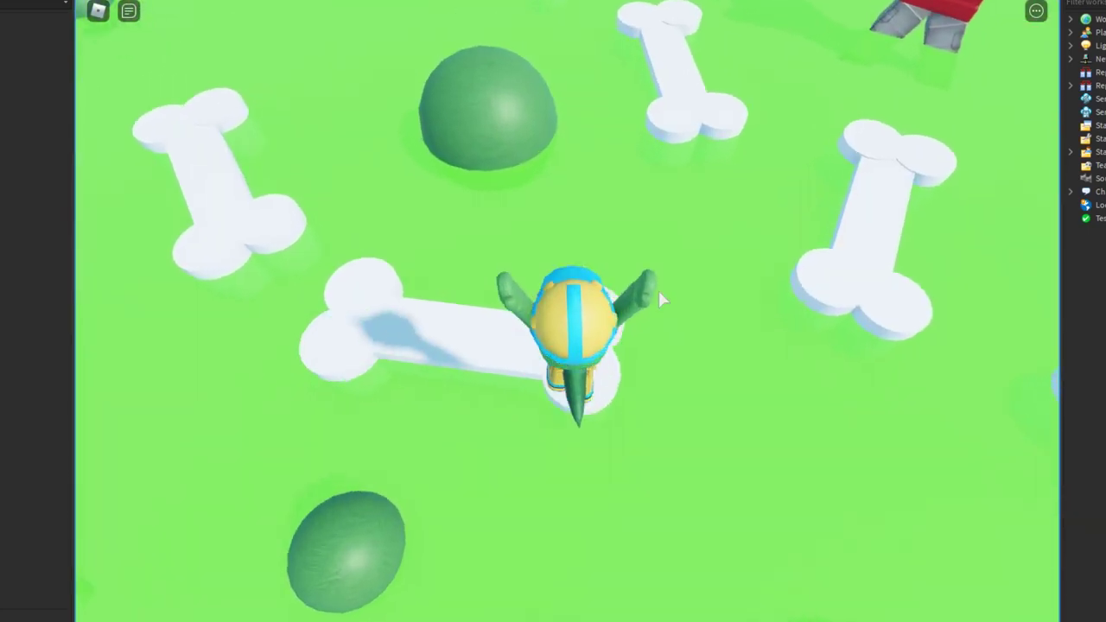
pyautogui.press('space')
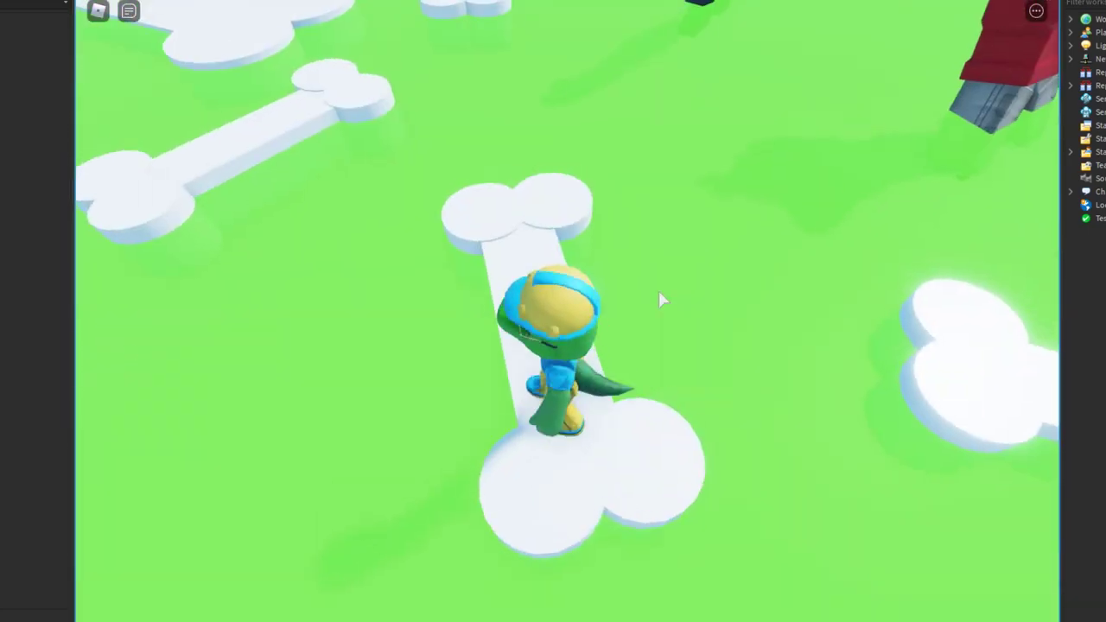
pyautogui.press('w')
pyautogui.press('space')
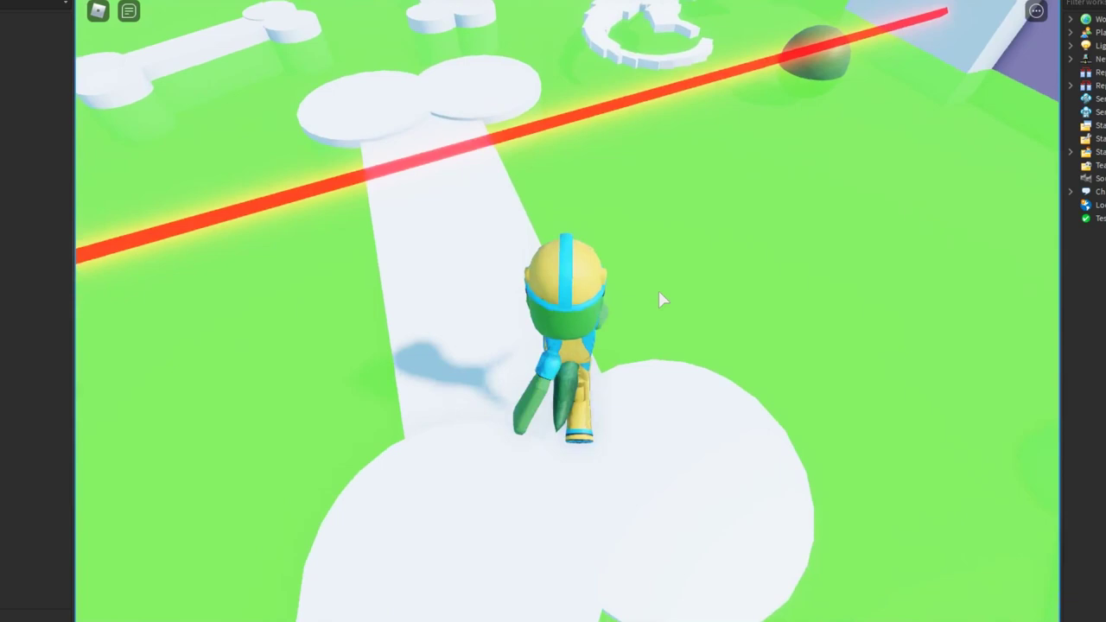
pyautogui.scroll(-5, 658, 291)
pyautogui.scroll(-5, 659, 291)
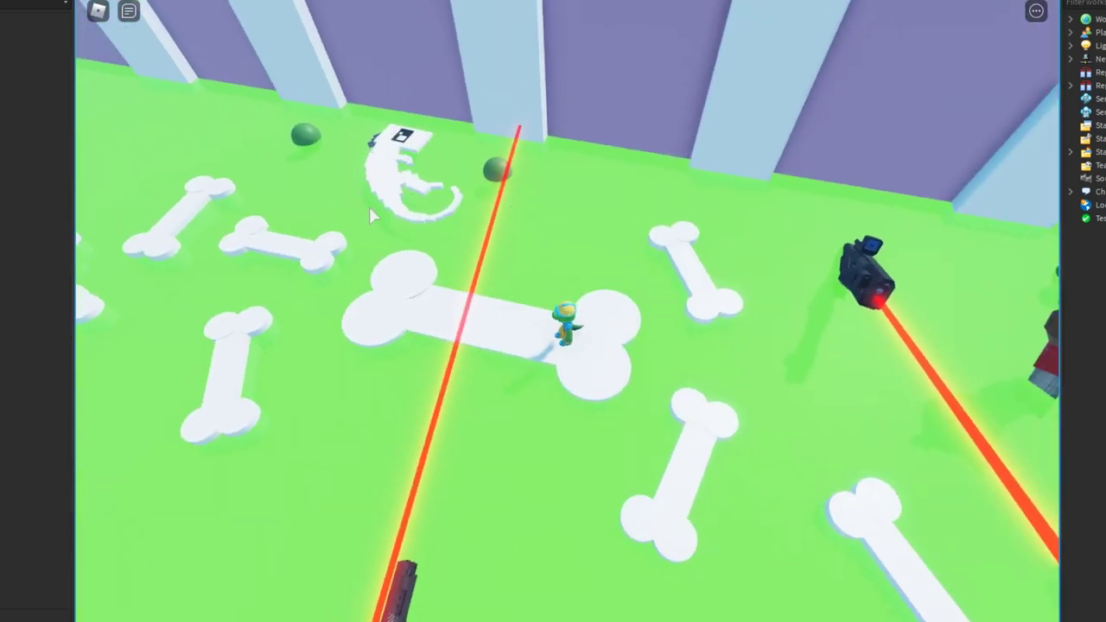
# Step: Orbit the camera overhead across the laser-crossed bone field, then walk the avatar toward the camera
pyautogui.moveTo(428, 158); pyautogui.dragTo(428, 155, button='right')
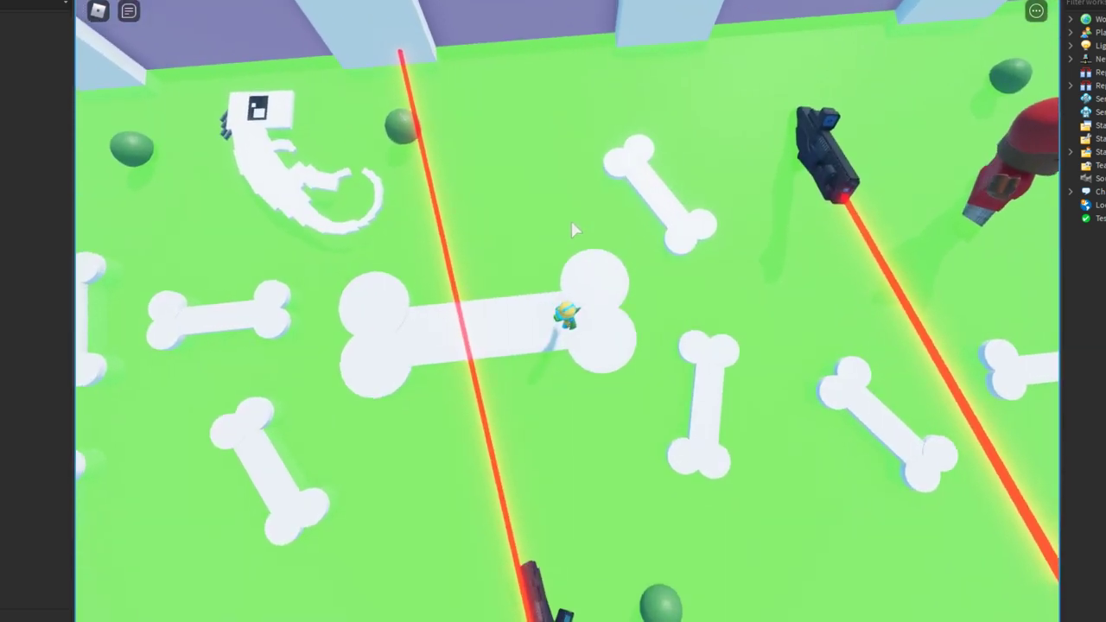
pyautogui.moveTo(571, 221); pyautogui.dragTo(662, 236, button='right')
pyautogui.scroll(3, 662, 236)
pyautogui.scroll(-3, 662, 239)
pyautogui.scroll(5, 664, 242)
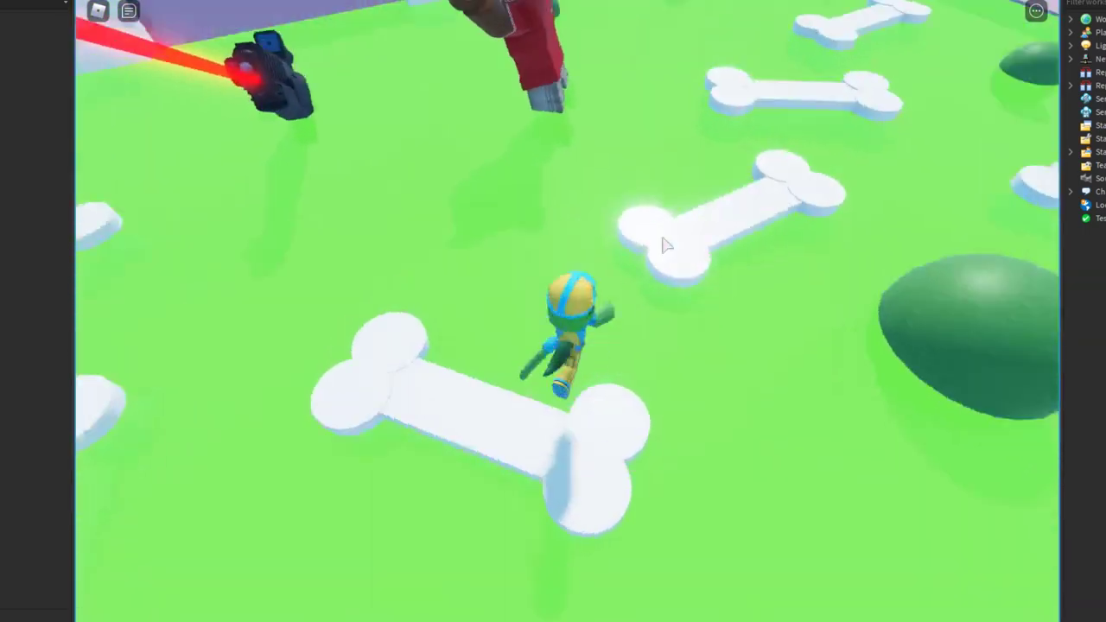
pyautogui.scroll(-3, 662, 236)
pyautogui.scroll(3, 662, 236)
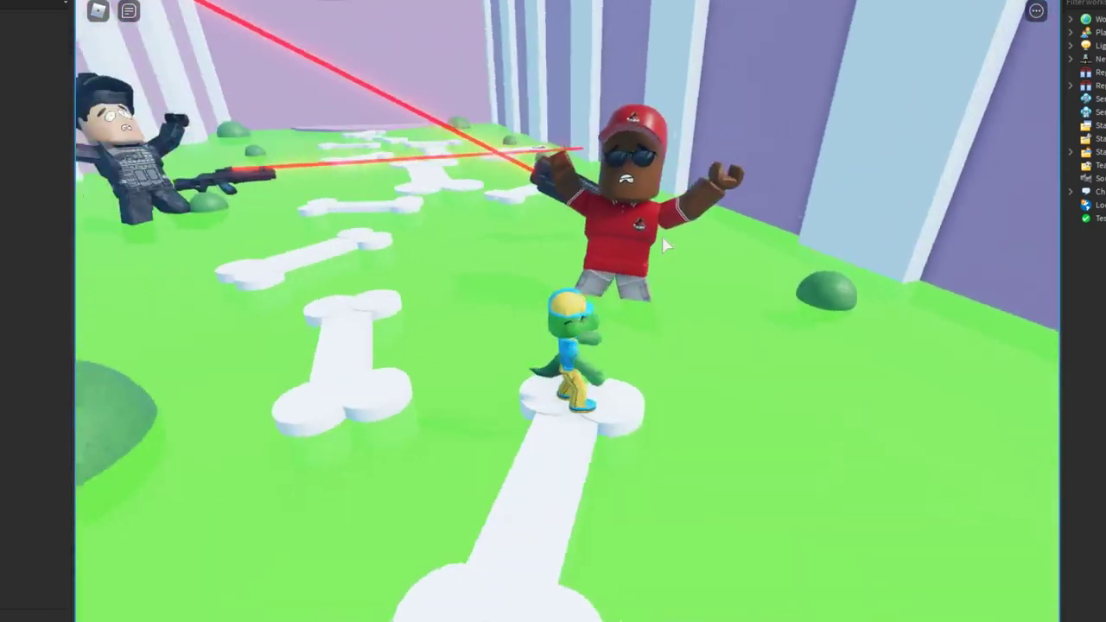
pyautogui.press('s')
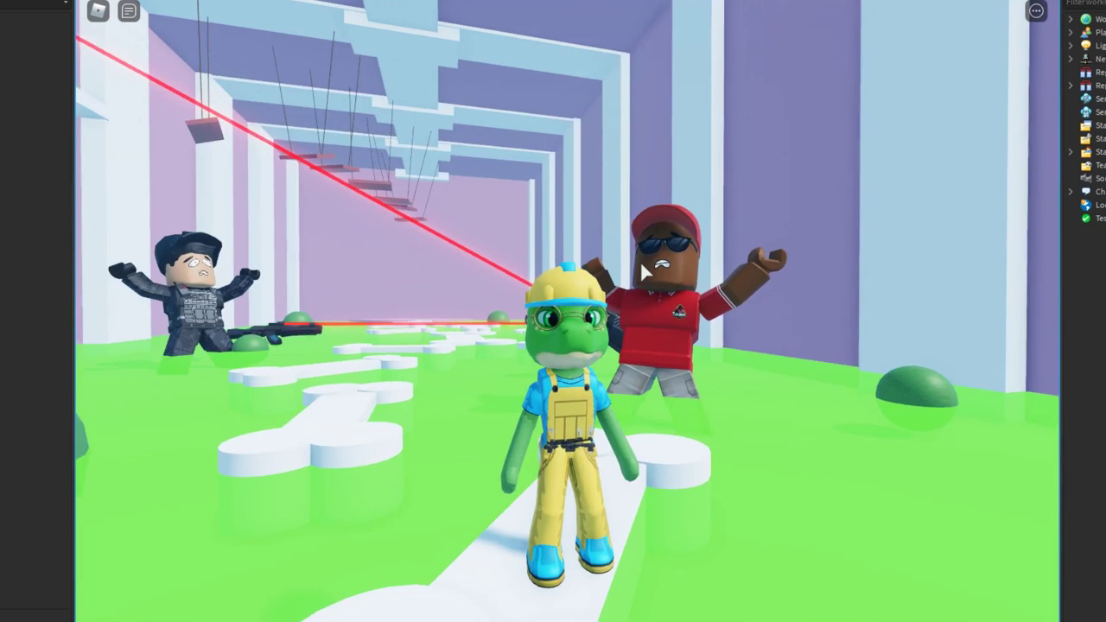
pyautogui.scroll(2, 641, 266)
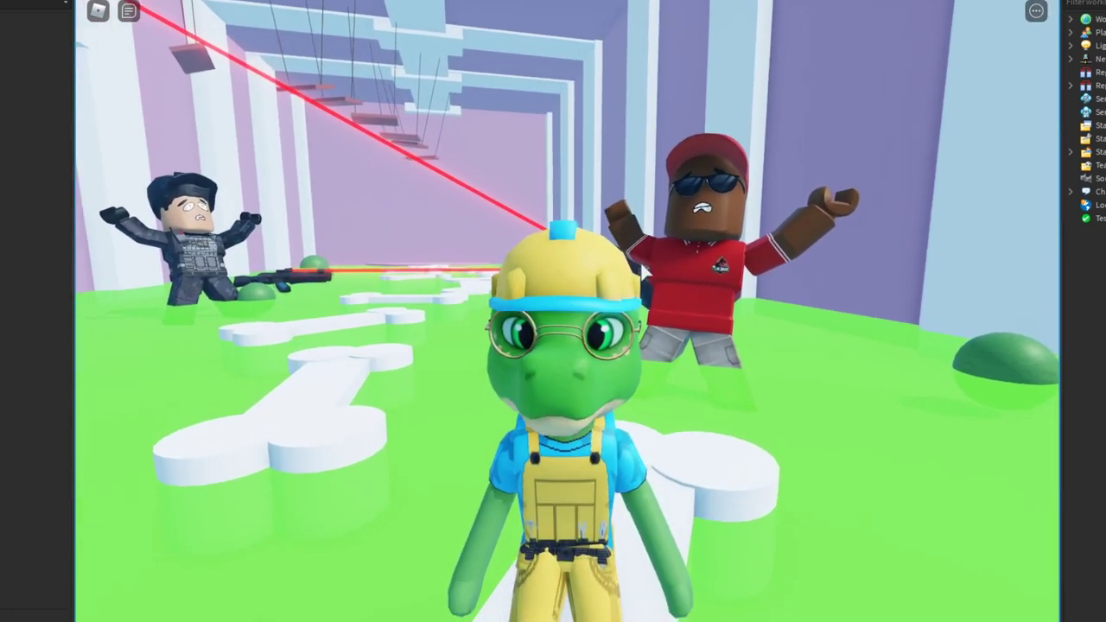
pyautogui.scroll(-2, 640, 261)
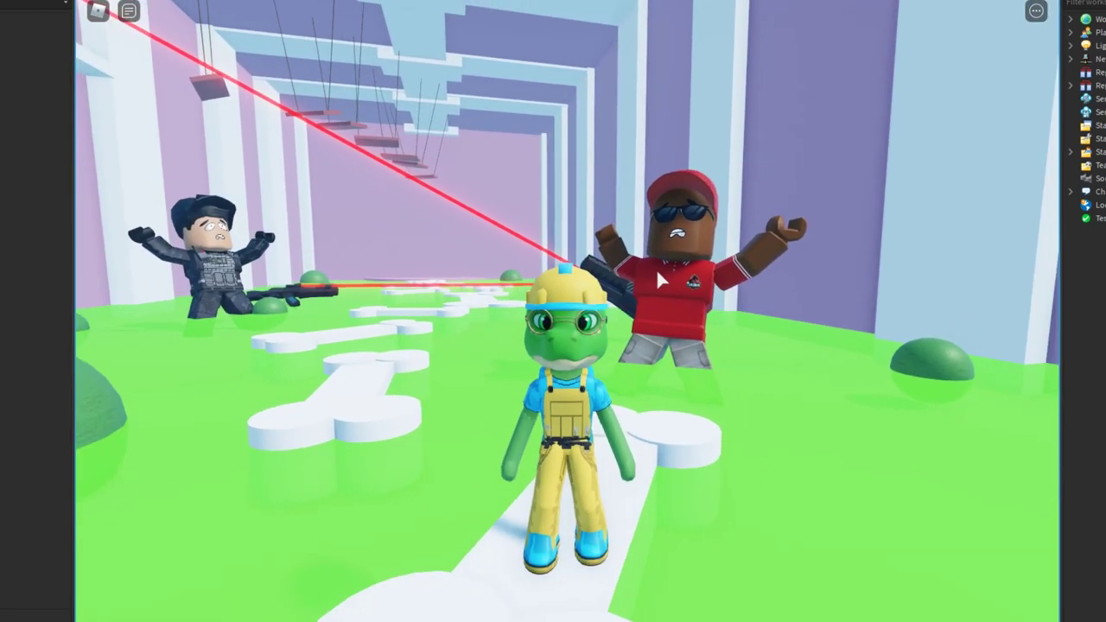
pyautogui.scroll(-2, 656, 268)
pyautogui.scroll(-2, 688, 258)
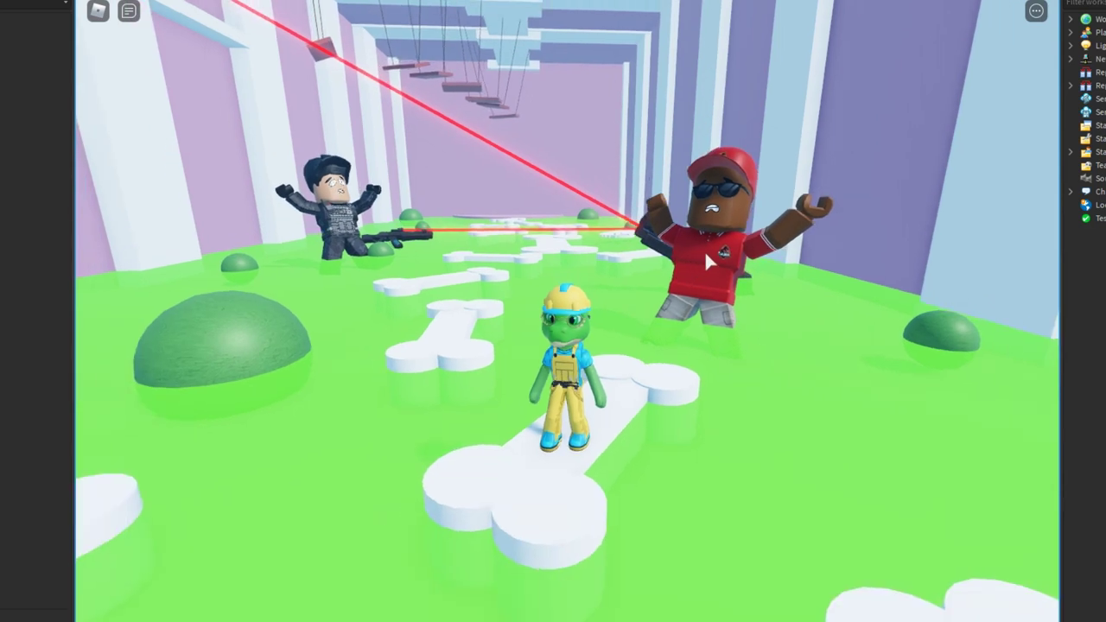
pyautogui.scroll(1, 751, 216)
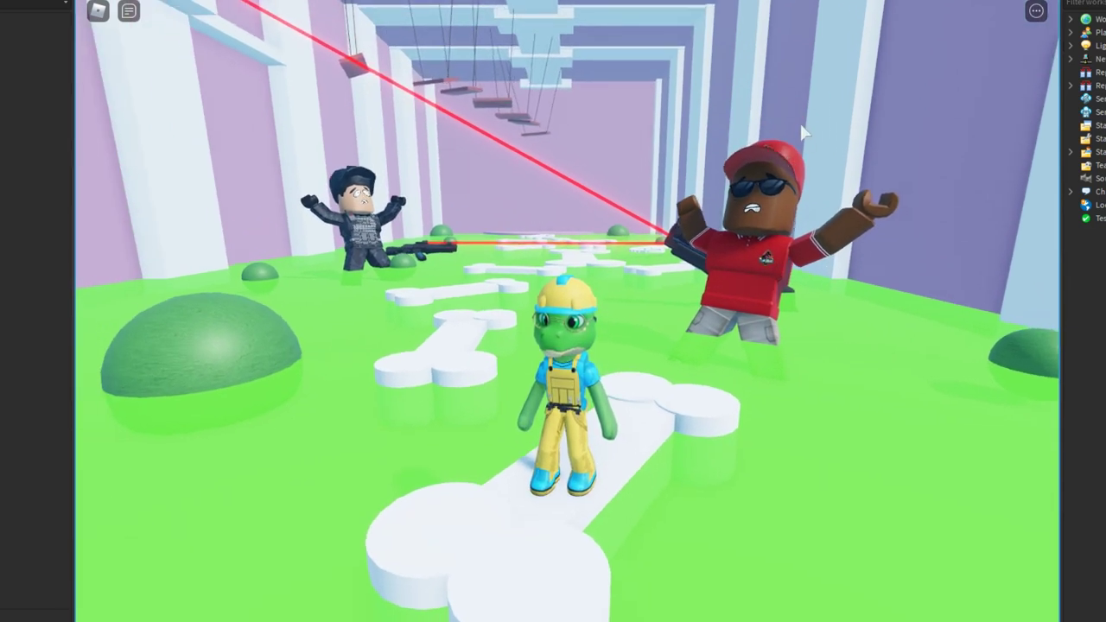
pyautogui.moveTo(678, 181); pyautogui.dragTo(671, 190, button='right')
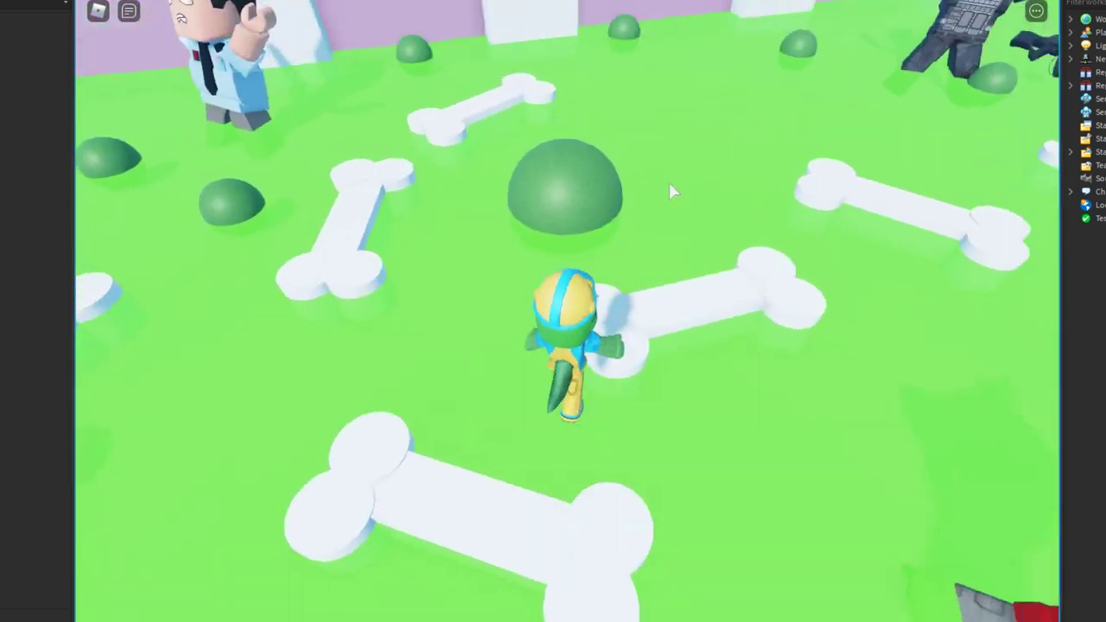
# Step: Hop the avatar along the bone platforms past the lasers onto the purple platform
pyautogui.press('w')
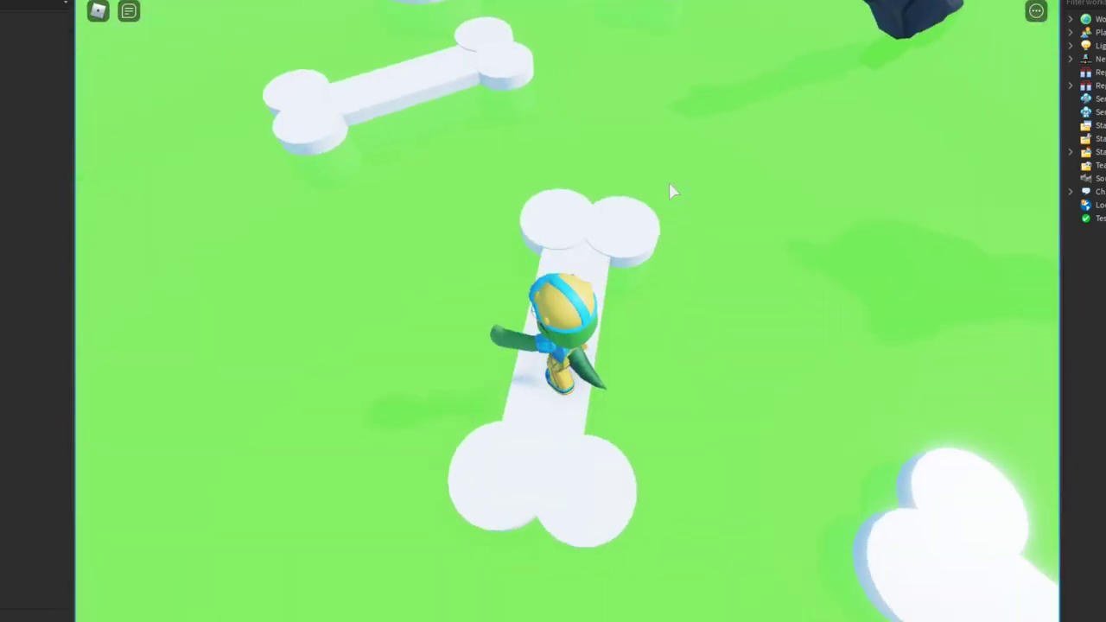
pyautogui.press('w')
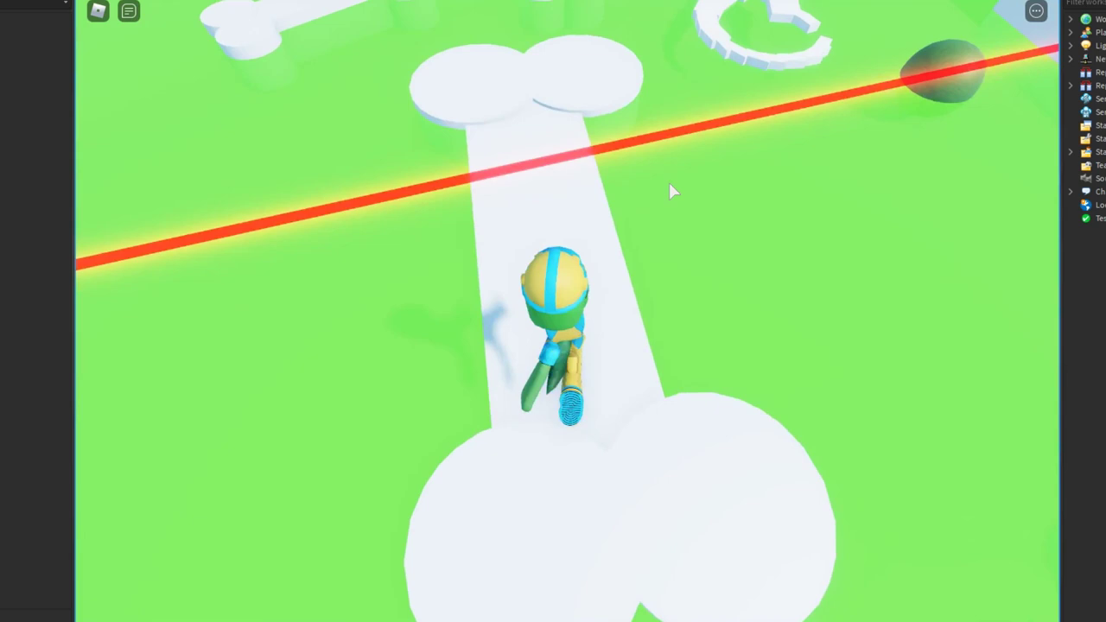
pyautogui.press('w')
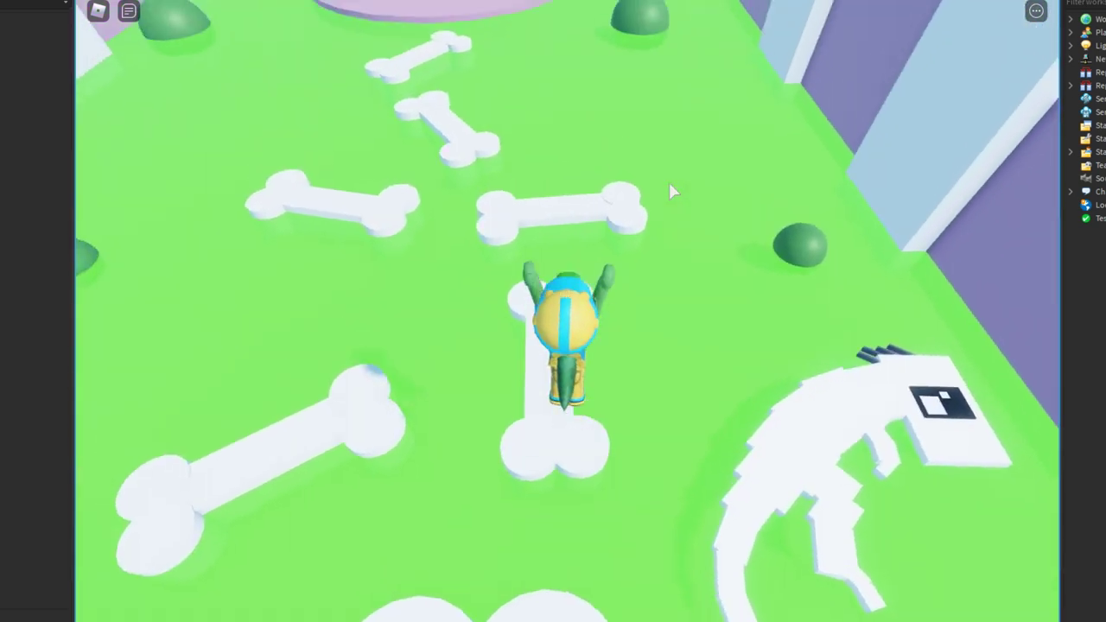
pyautogui.press('w')
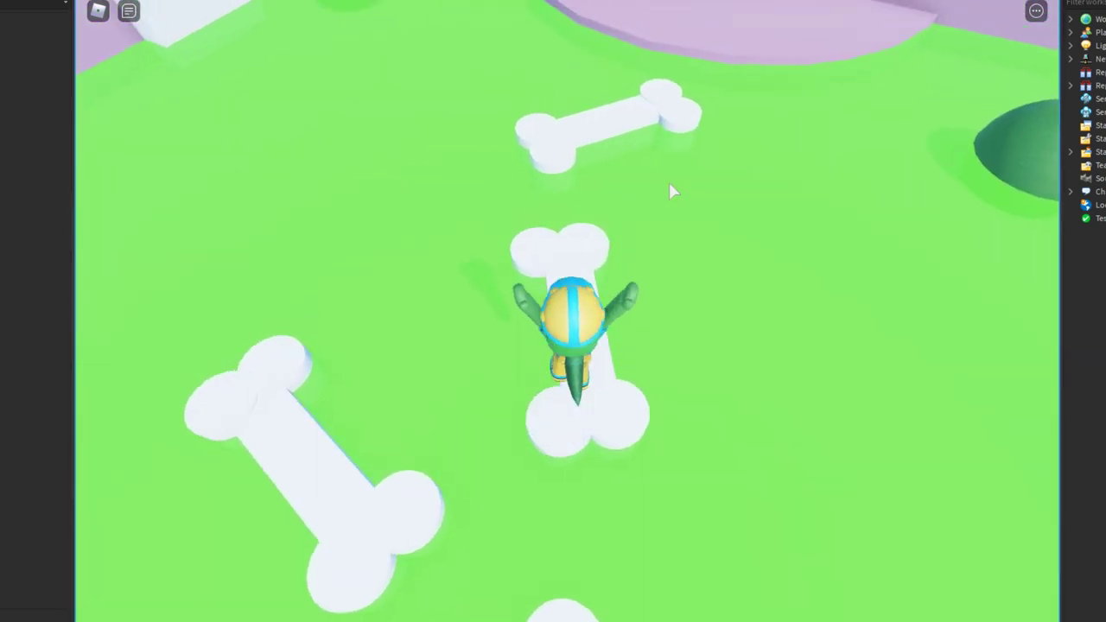
pyautogui.press('w')
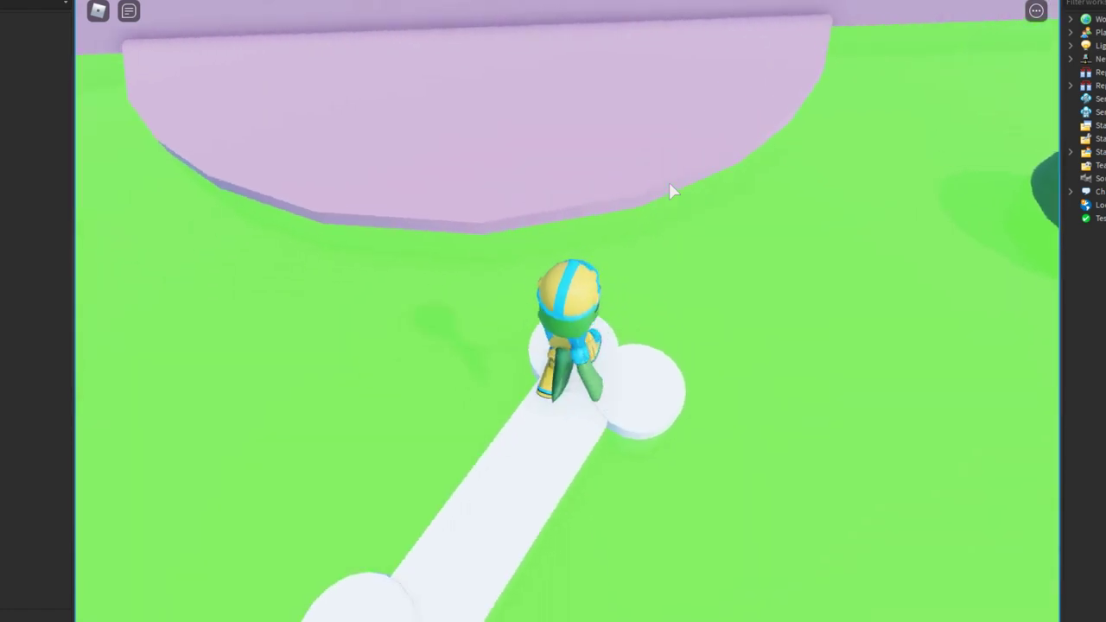
# Step: Turn around on the purple platform and jump back across the bone platforms
pyautogui.press('s')
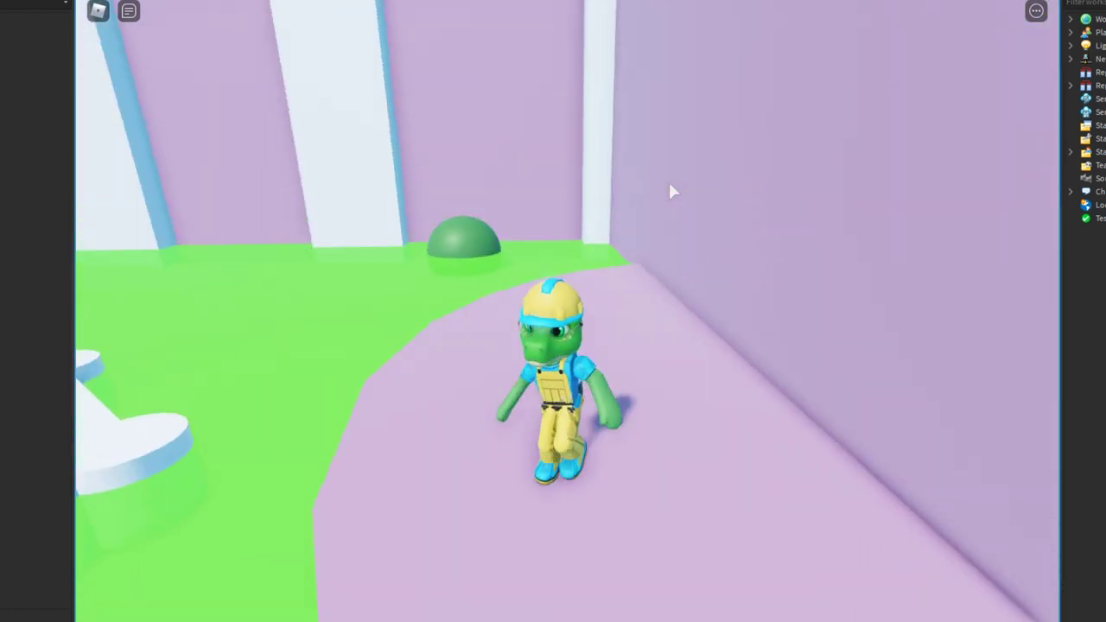
pyautogui.press('w')
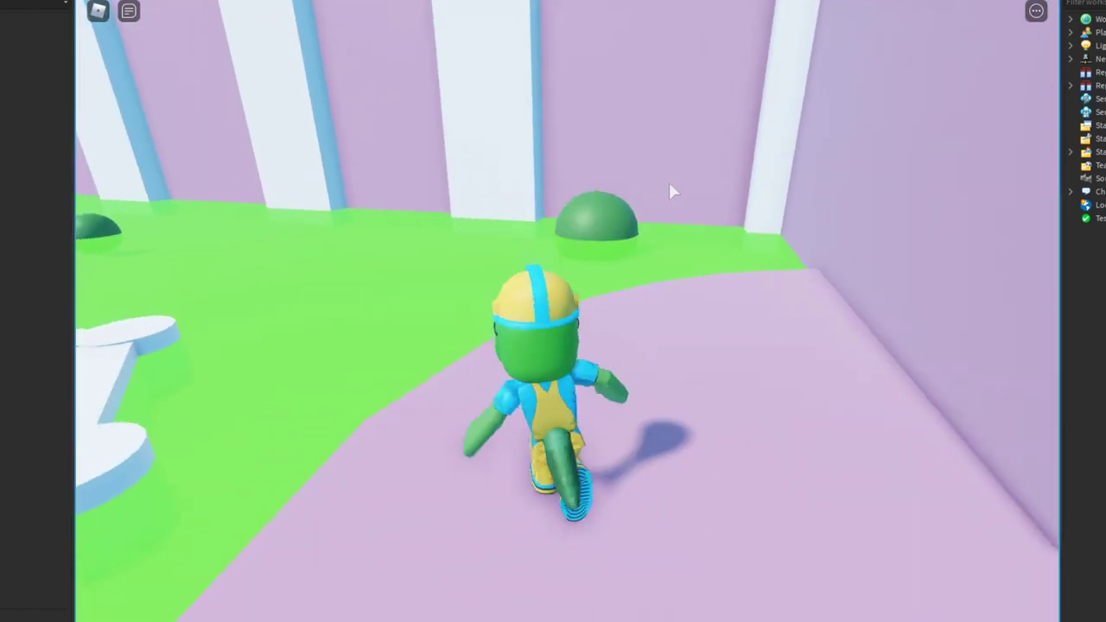
pyautogui.press('w')
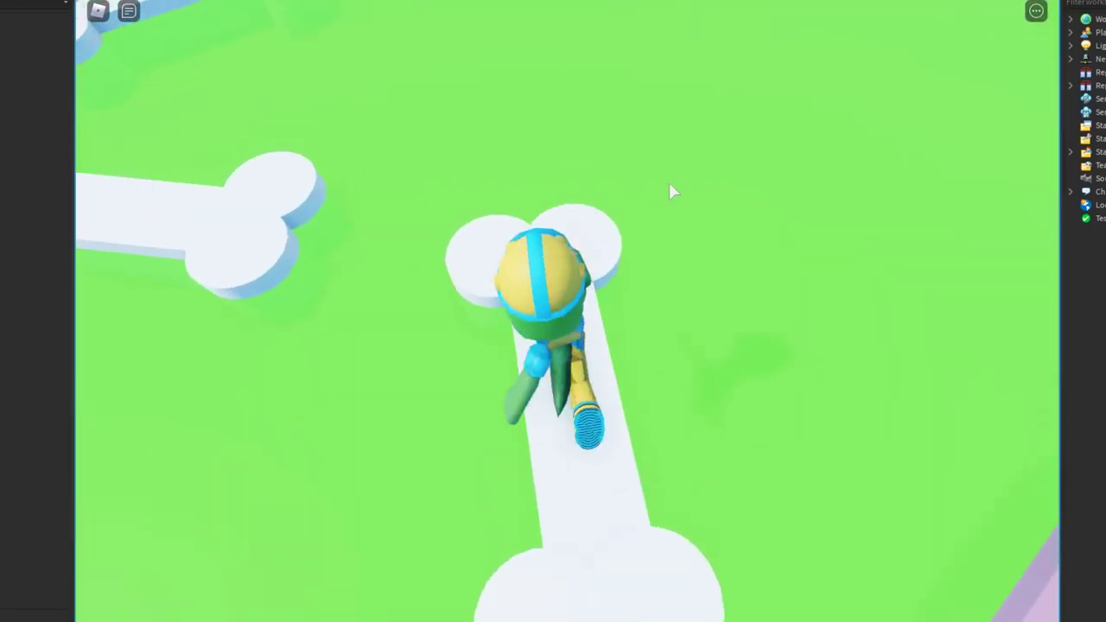
pyautogui.press('space')
pyautogui.press('space')
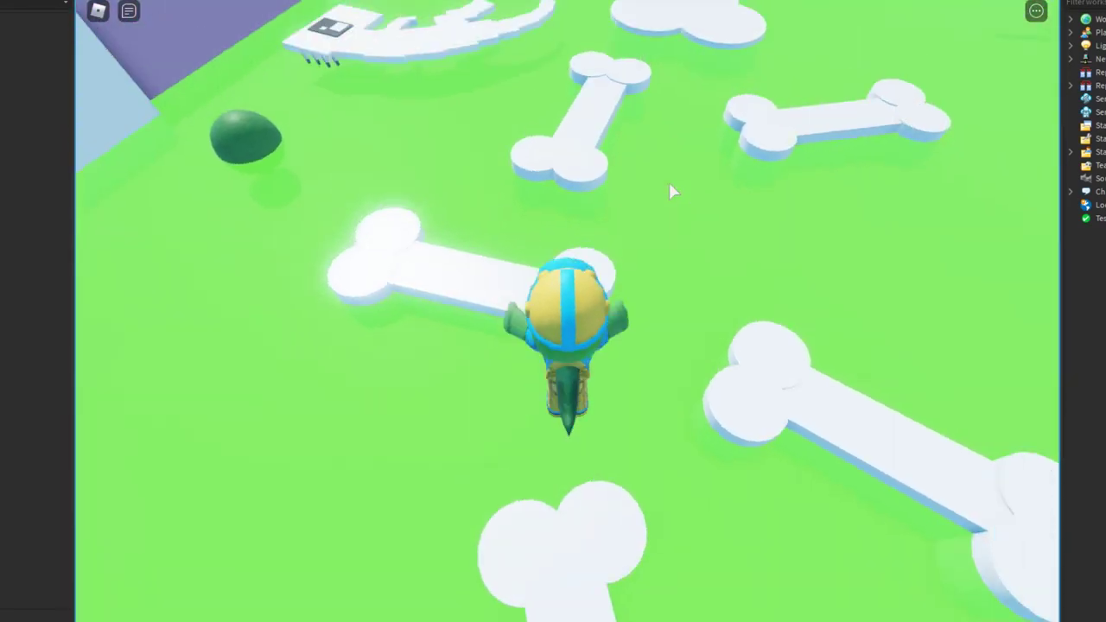
pyautogui.press('w')
pyautogui.press('space')
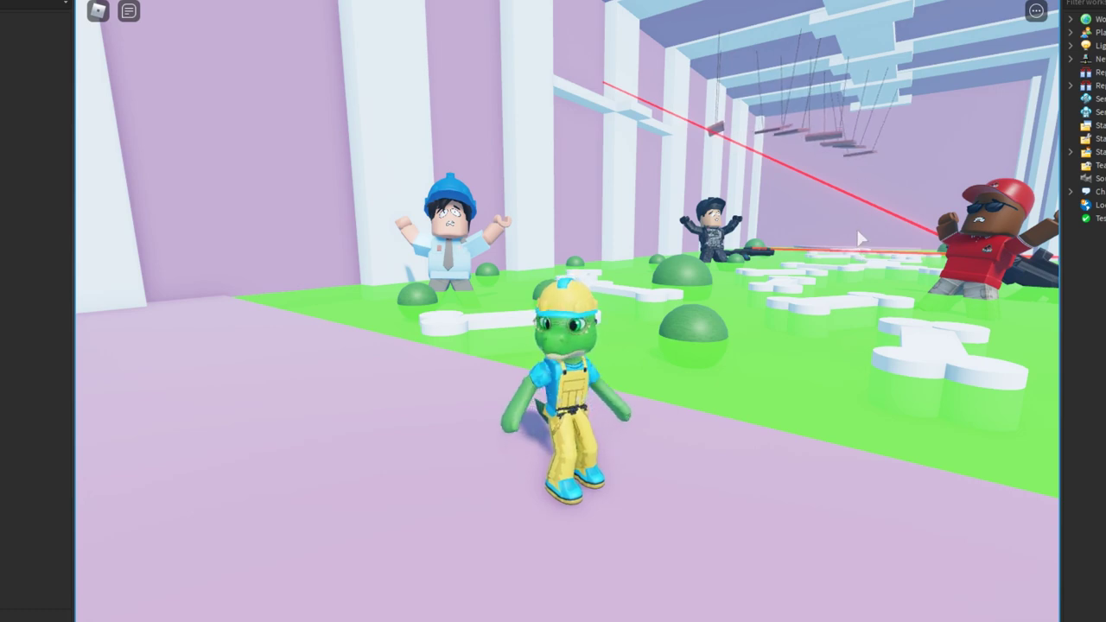
# Step: Run the avatar through the arena across the green field onto a bone path
pyautogui.press('s')
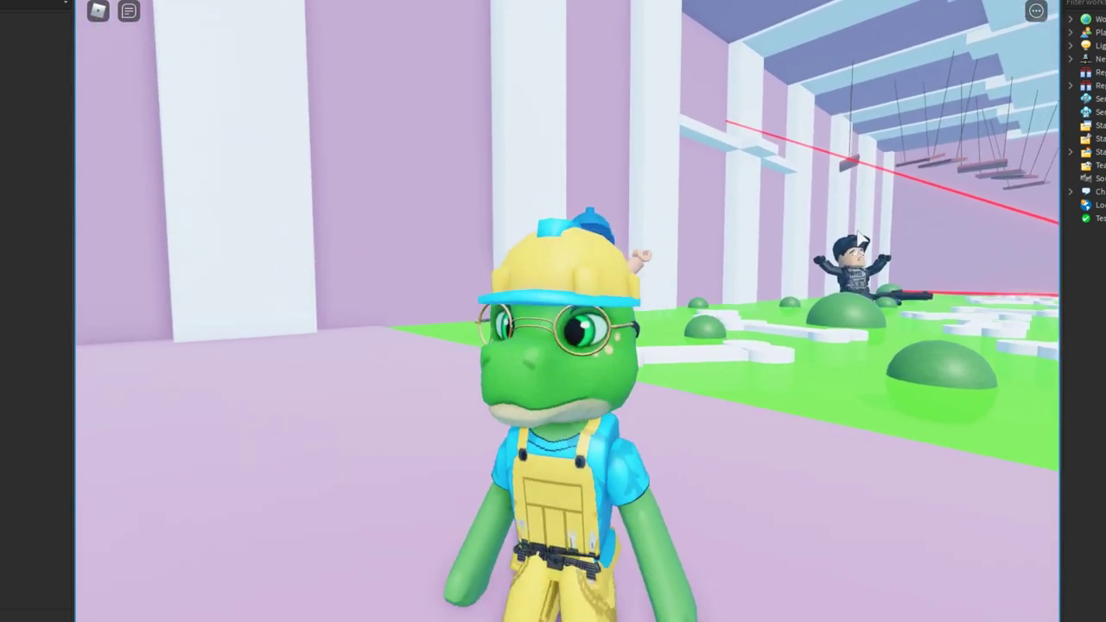
pyautogui.press('w')
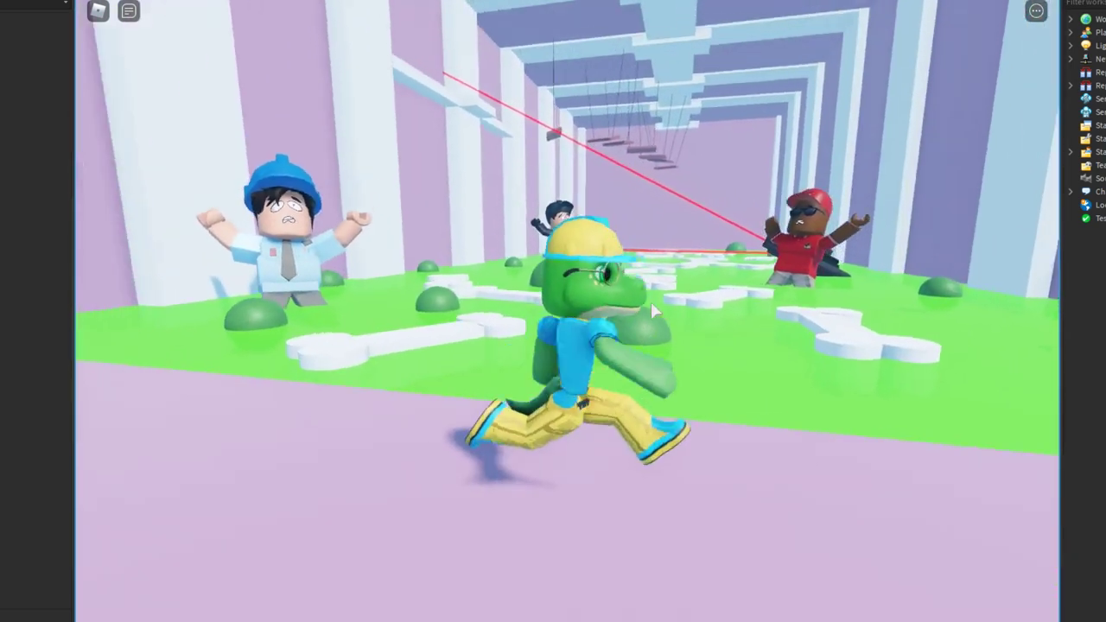
pyautogui.press('w')
pyautogui.moveTo(722, 304); pyautogui.dragTo(722, 306, button='right')
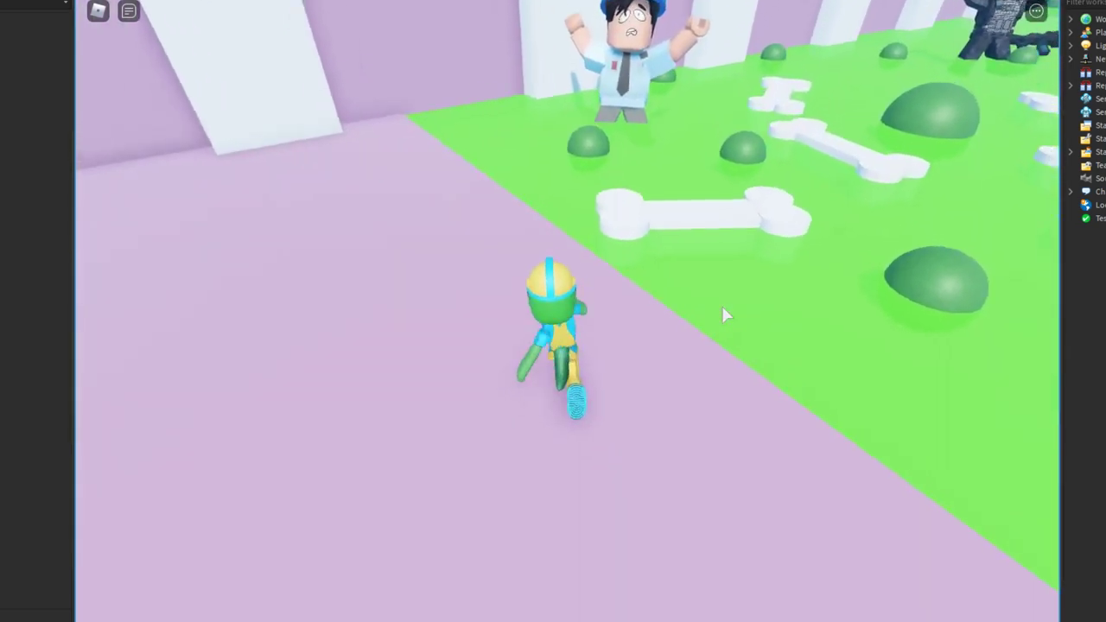
pyautogui.press('w')
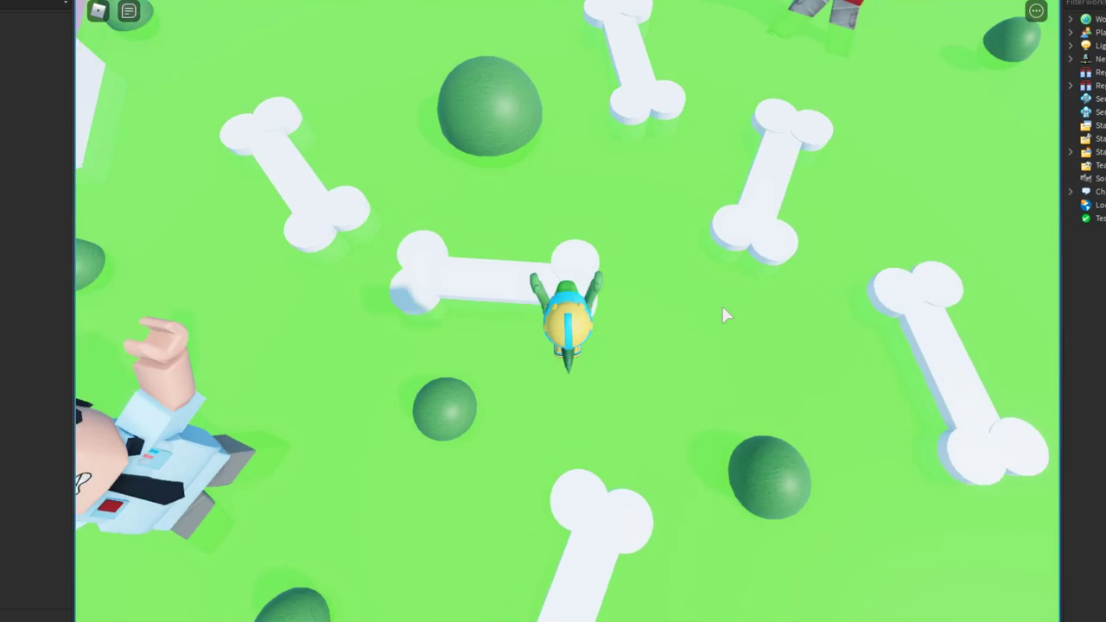
pyautogui.press('w')
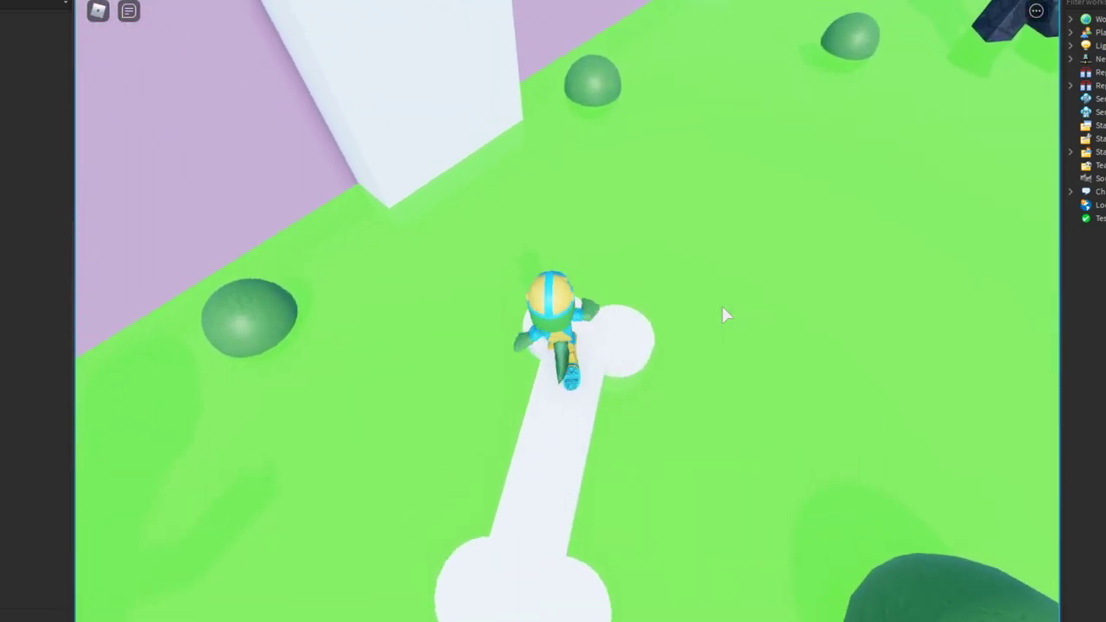
# Step: Turn the camera toward the white ramp and walk the avatar up along it
pyautogui.press('w')
pyautogui.moveTo(722, 306); pyautogui.dragTo(721, 304, button='right')
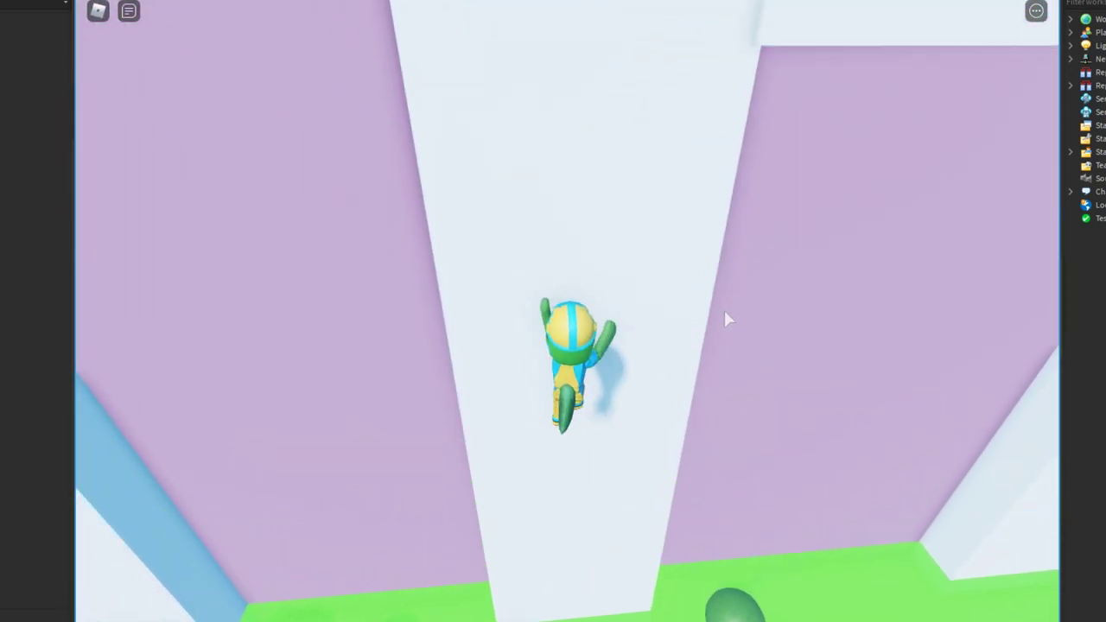
pyautogui.press('w')
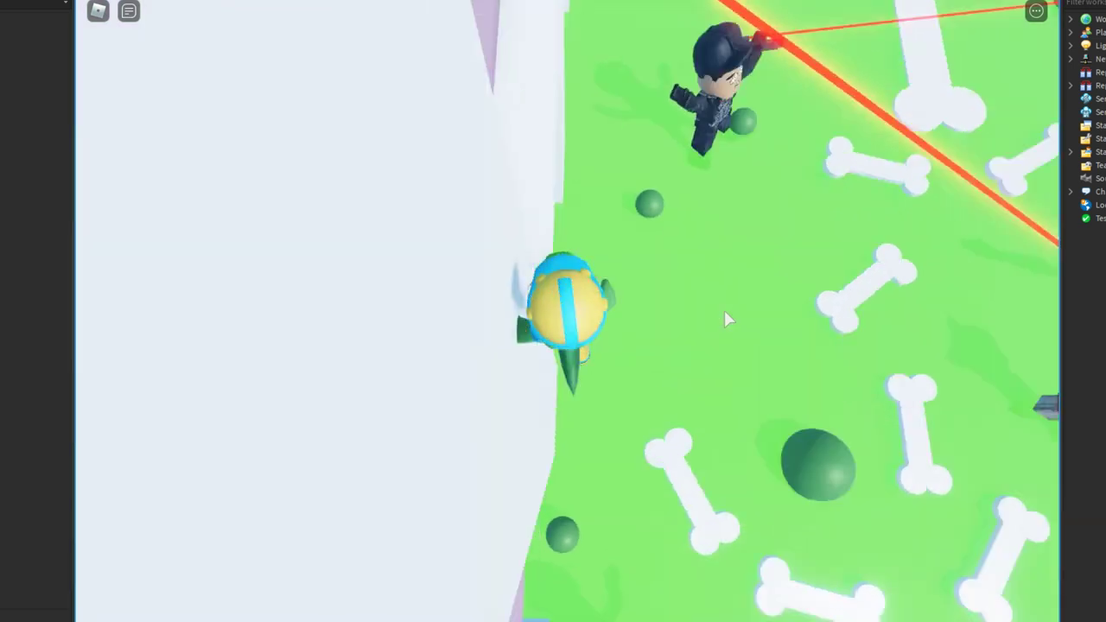
pyautogui.moveTo(726, 319); pyautogui.dragTo(726, 320, button='right')
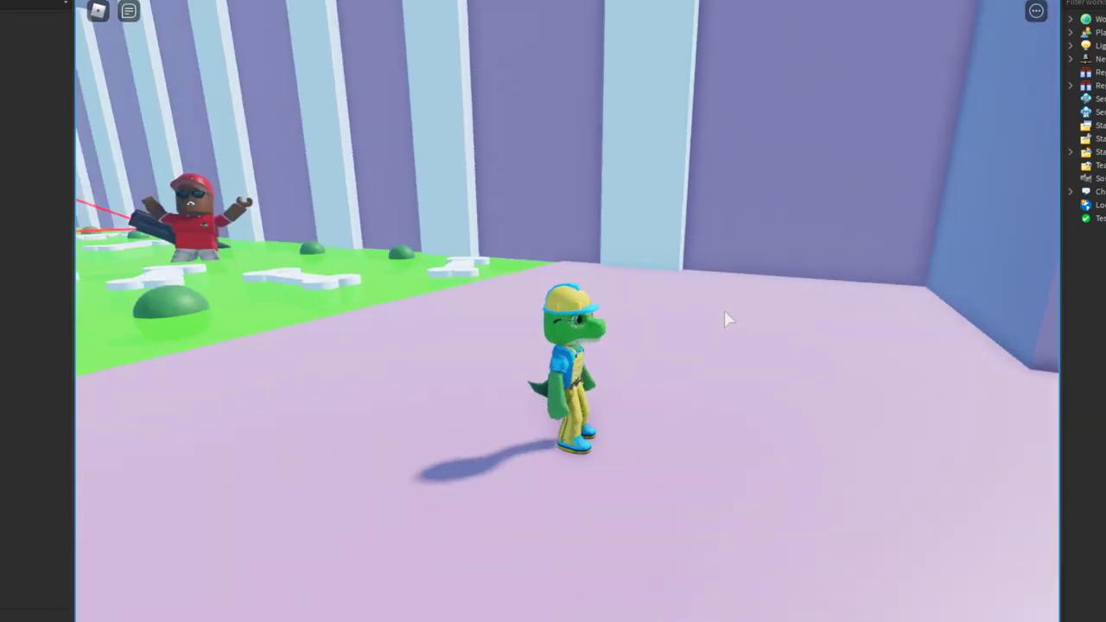
pyautogui.moveTo(724, 312); pyautogui.dragTo(724, 310, button='right')
pyautogui.press('w')
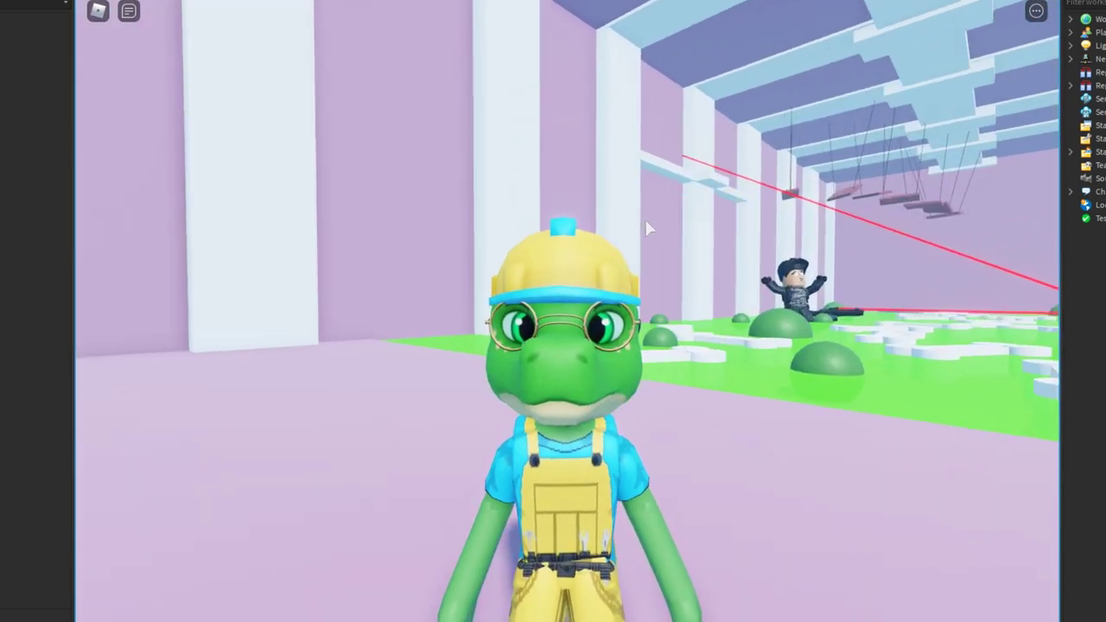
pyautogui.press('w')
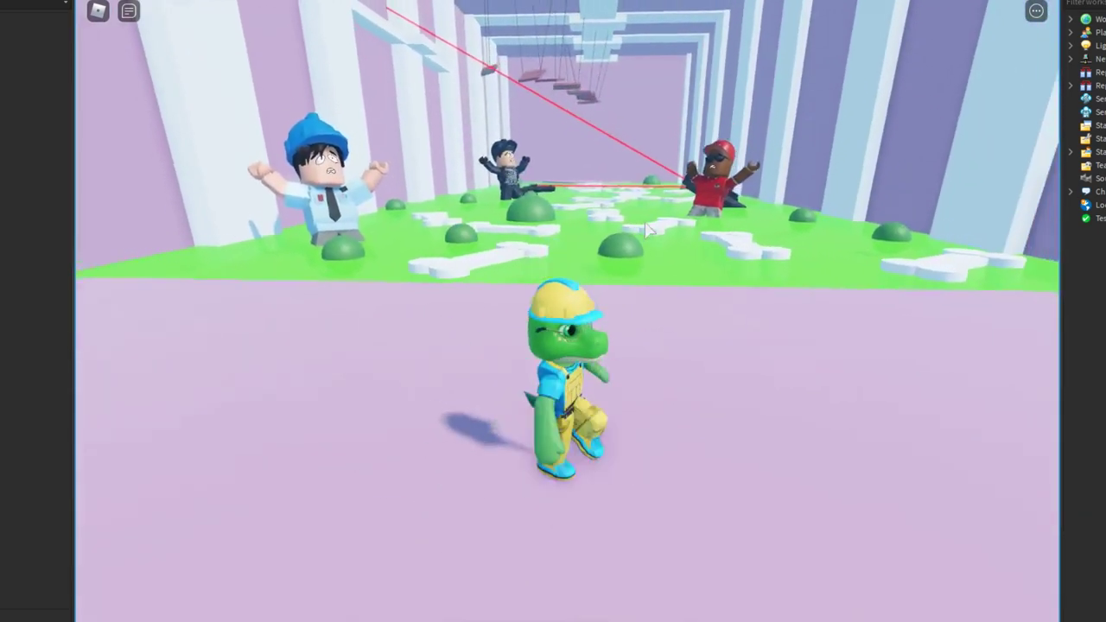
pyautogui.press('s')
pyautogui.press('w')
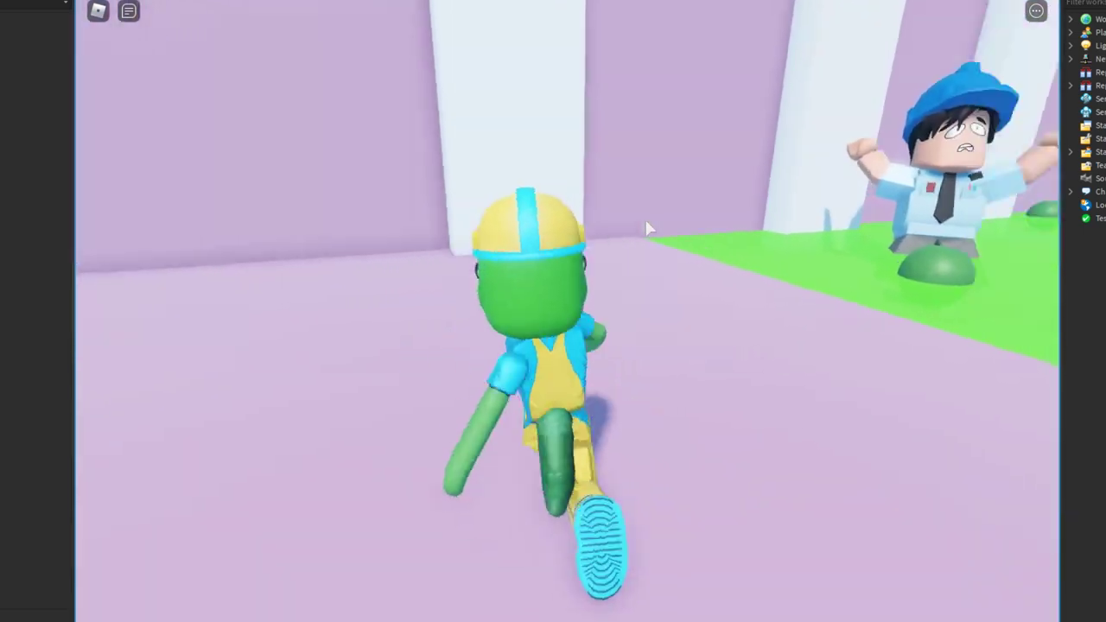
pyautogui.press('d')
pyautogui.press('s')
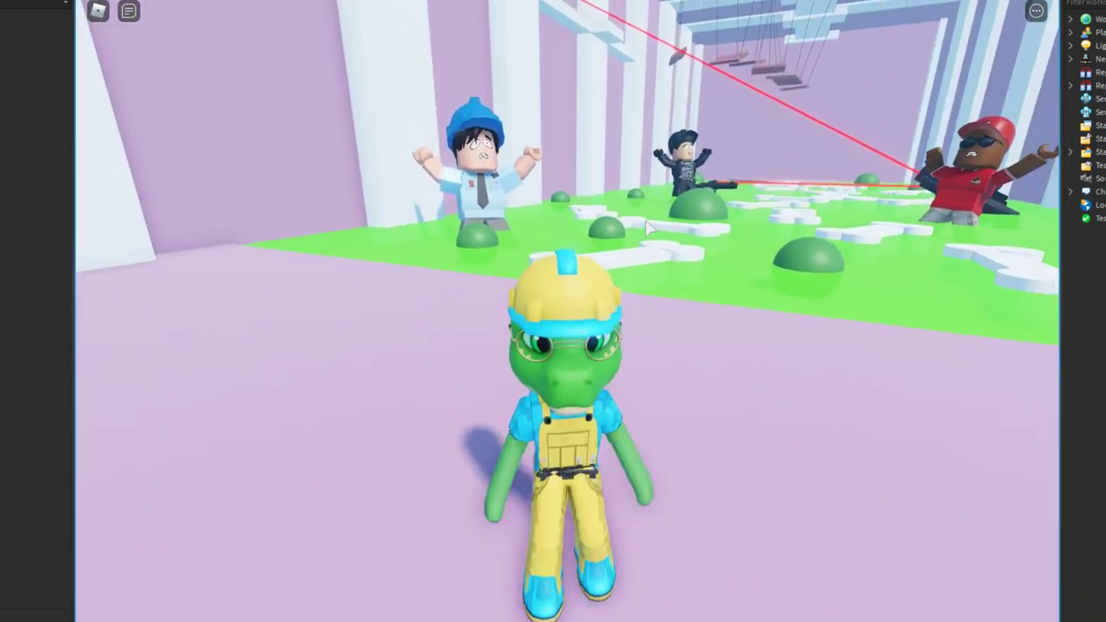
pyautogui.press('w')
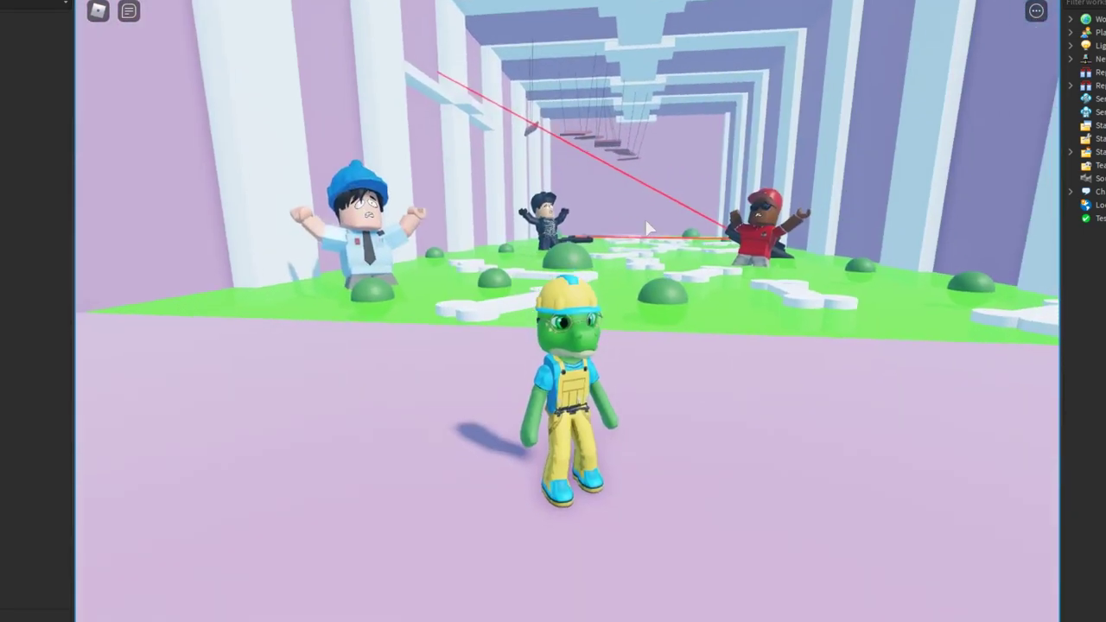
pyautogui.press('d')
# Step: Walk out to the dinosaur, cross over it and run around the enclosure
pyautogui.press('s')
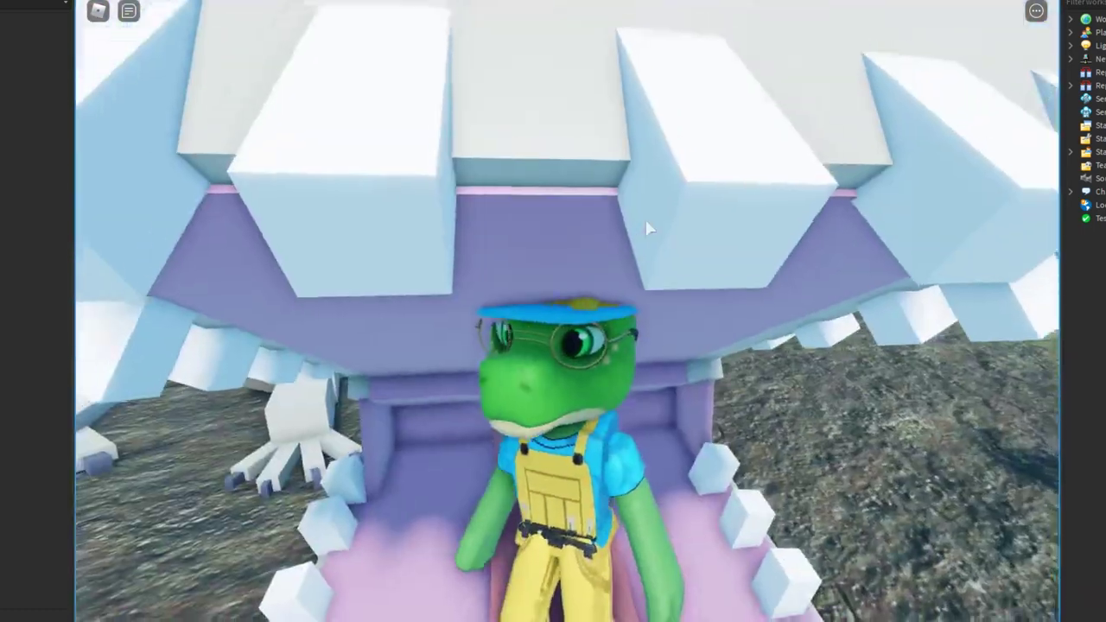
pyautogui.scroll(-5, 647, 227)
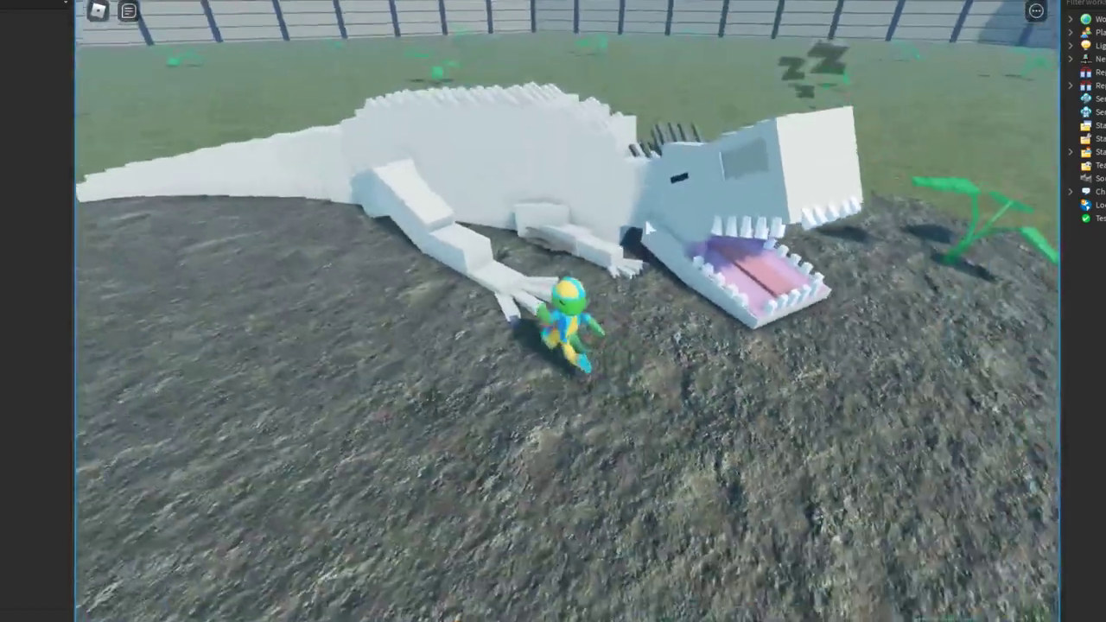
pyautogui.scroll(5, 647, 227)
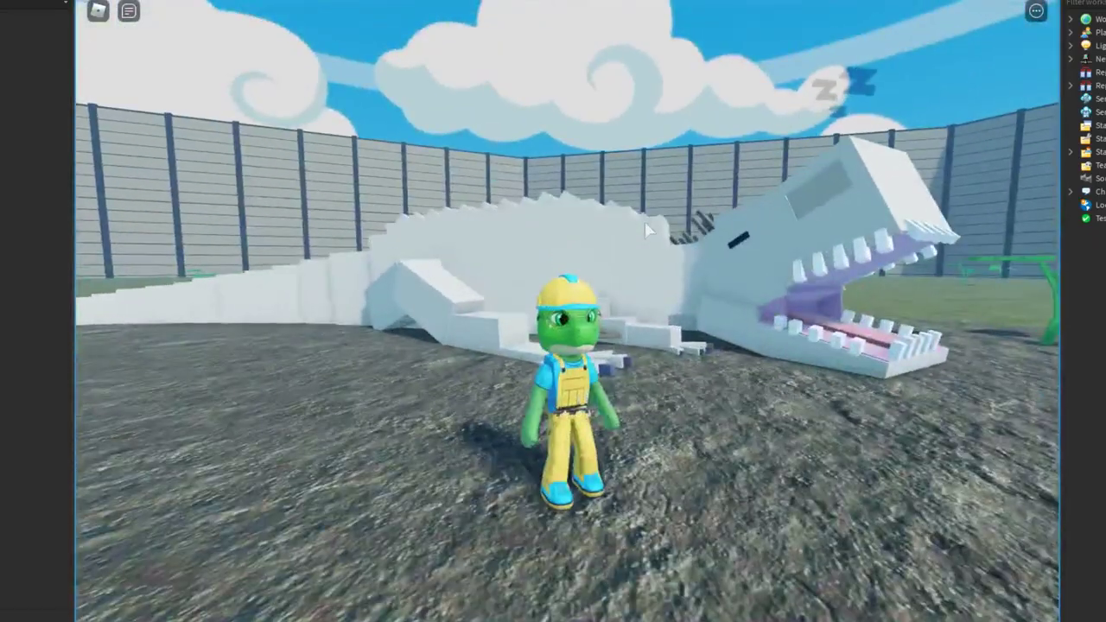
pyautogui.press('w')
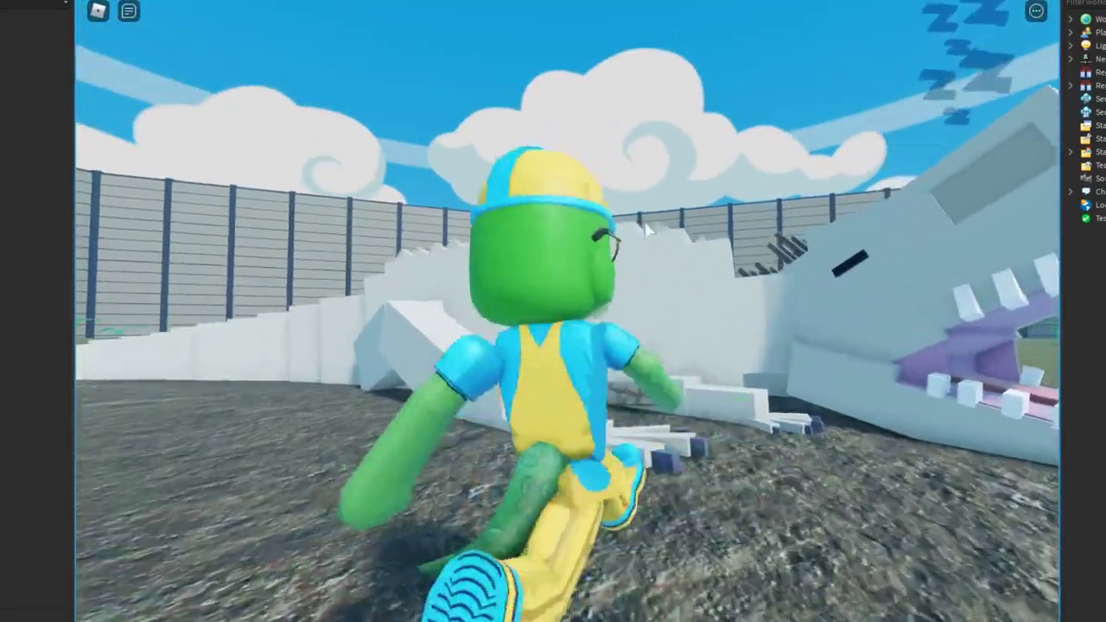
pyautogui.press('w')
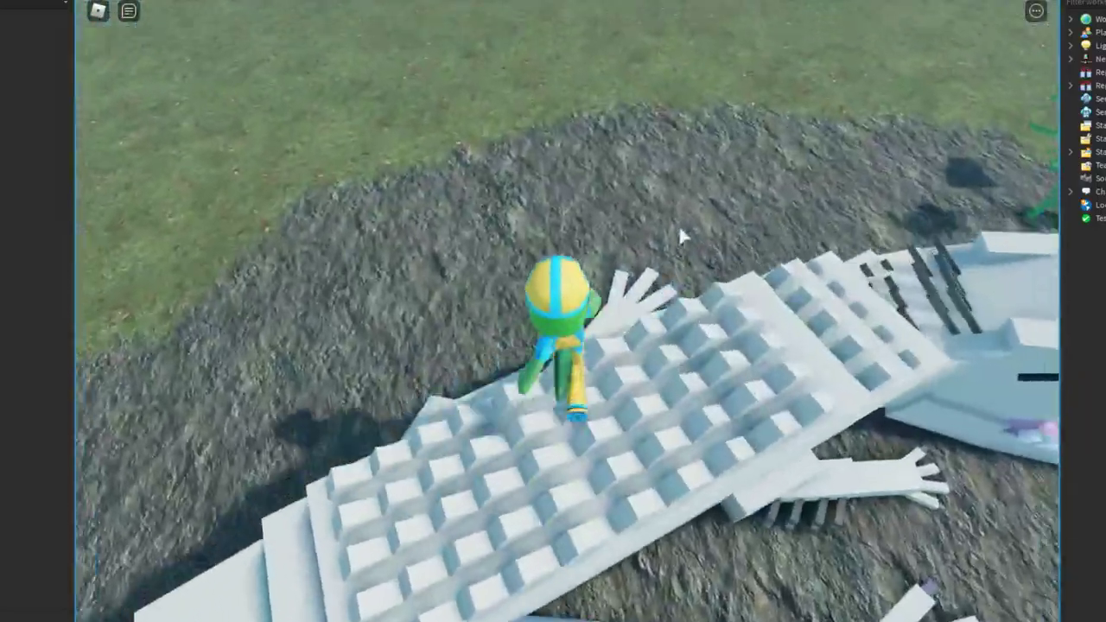
pyautogui.scroll(-2, 680, 232)
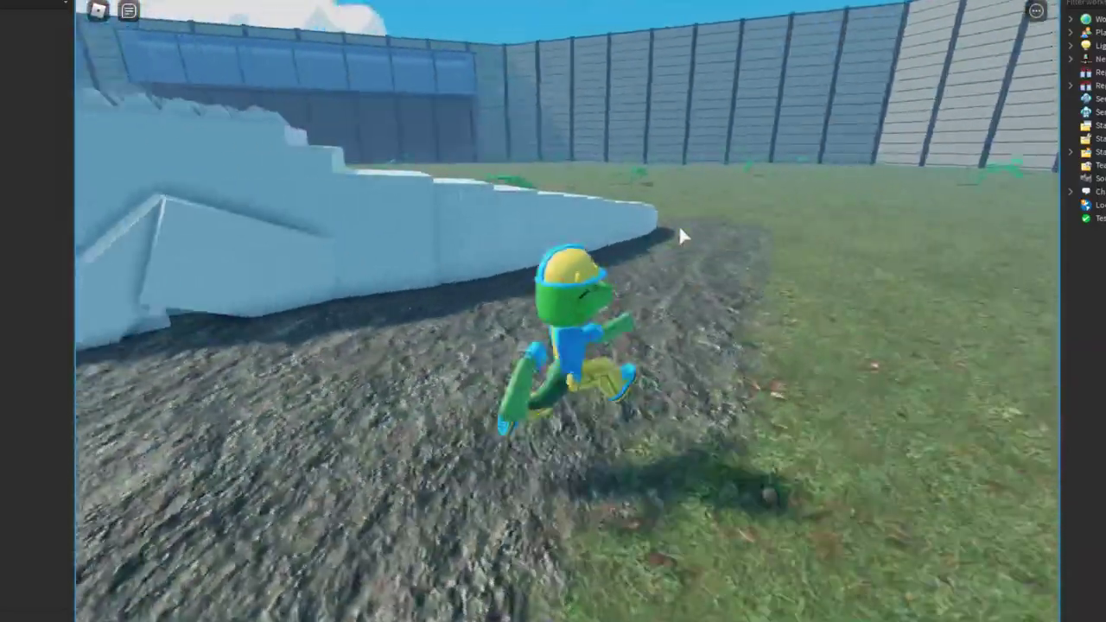
pyautogui.scroll(-3, 680, 232)
pyautogui.scroll(-2, 680, 231)
pyautogui.scroll(3, 680, 232)
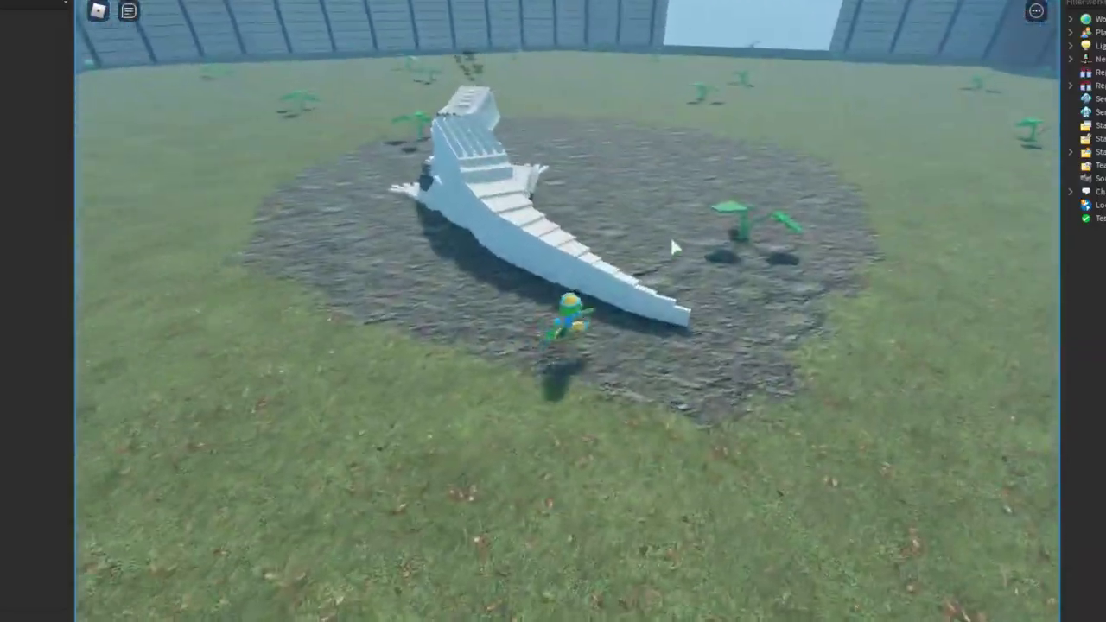
pyautogui.scroll(2, 670, 235)
pyautogui.scroll(3, 670, 235)
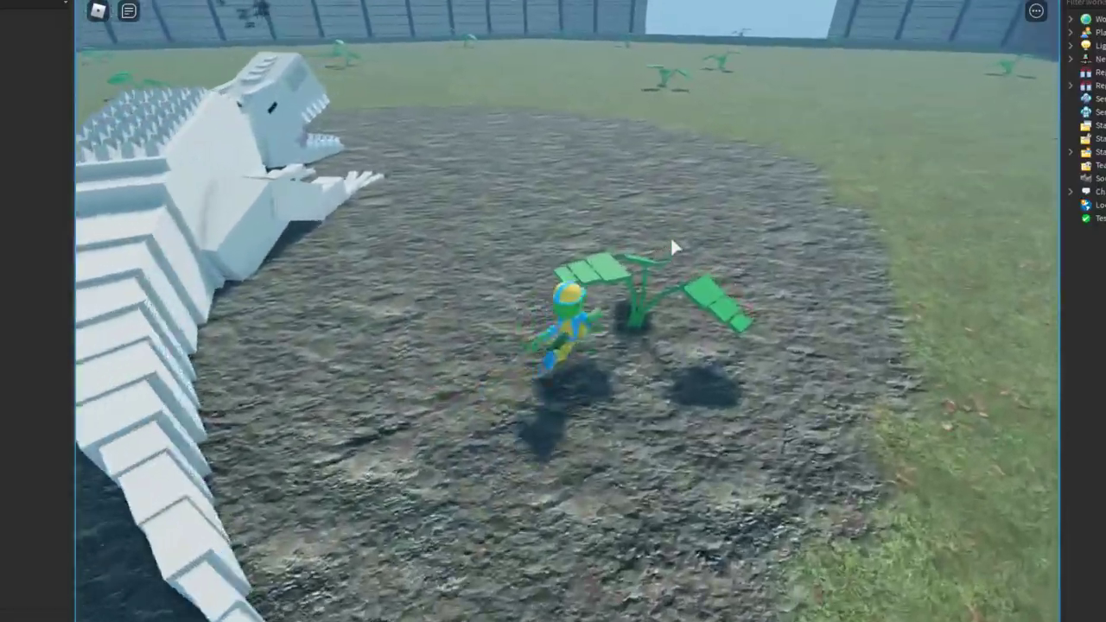
pyautogui.press('a')
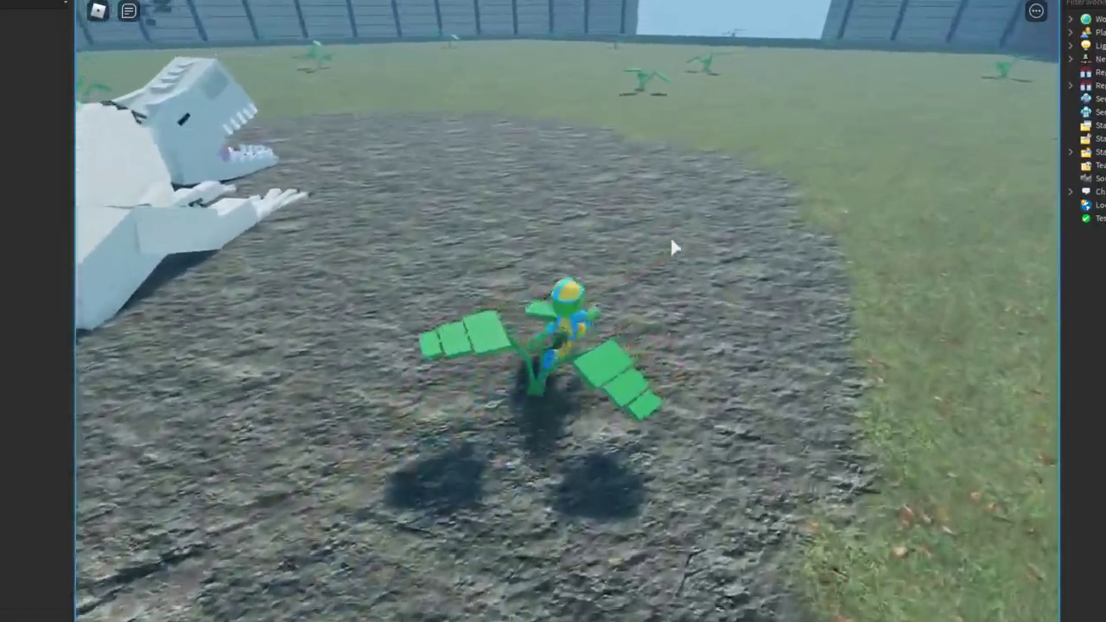
pyautogui.scroll(2, 670, 235)
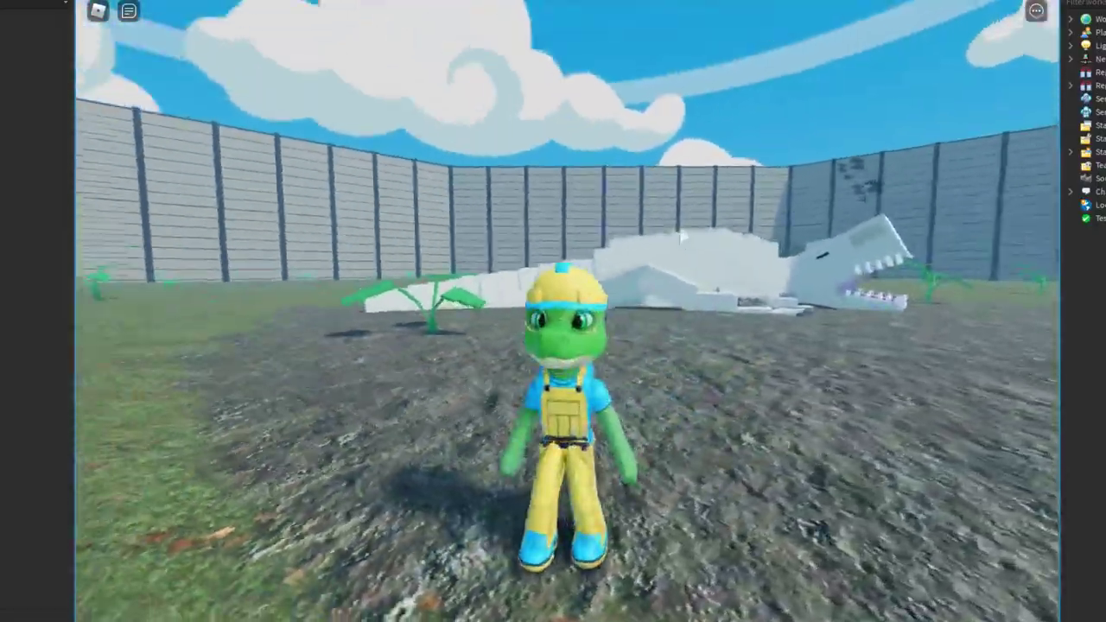
pyautogui.scroll(2, 671, 235)
# Step: Run toward the wall, loop back and climb across the dinosaur's back onto open ground
pyautogui.press('w')
pyautogui.scroll(-2, 669, 235)
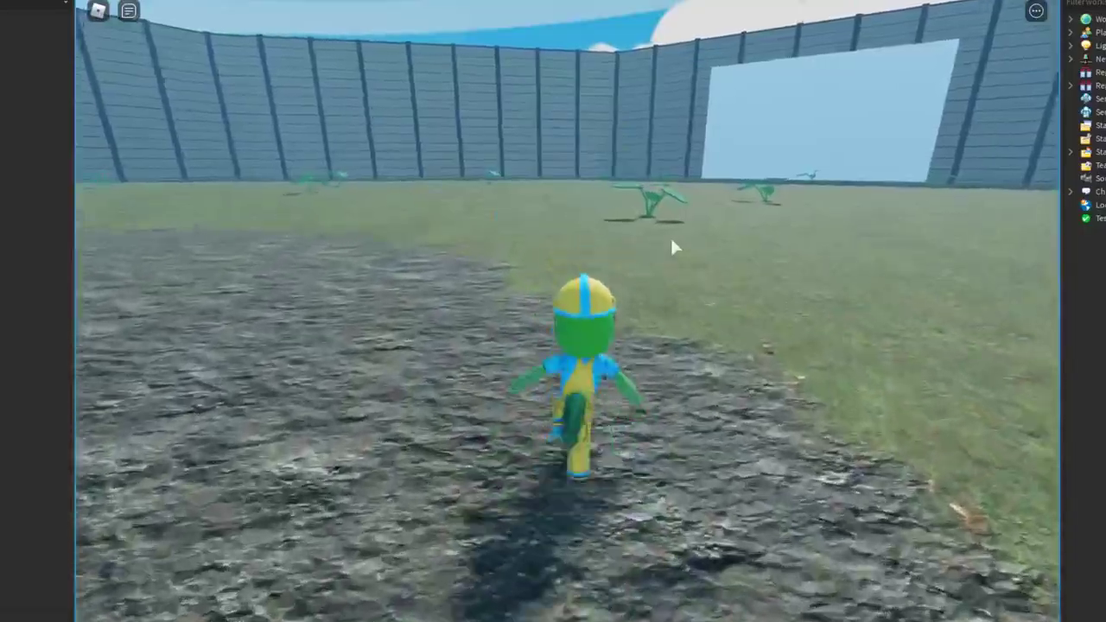
pyautogui.press('d')
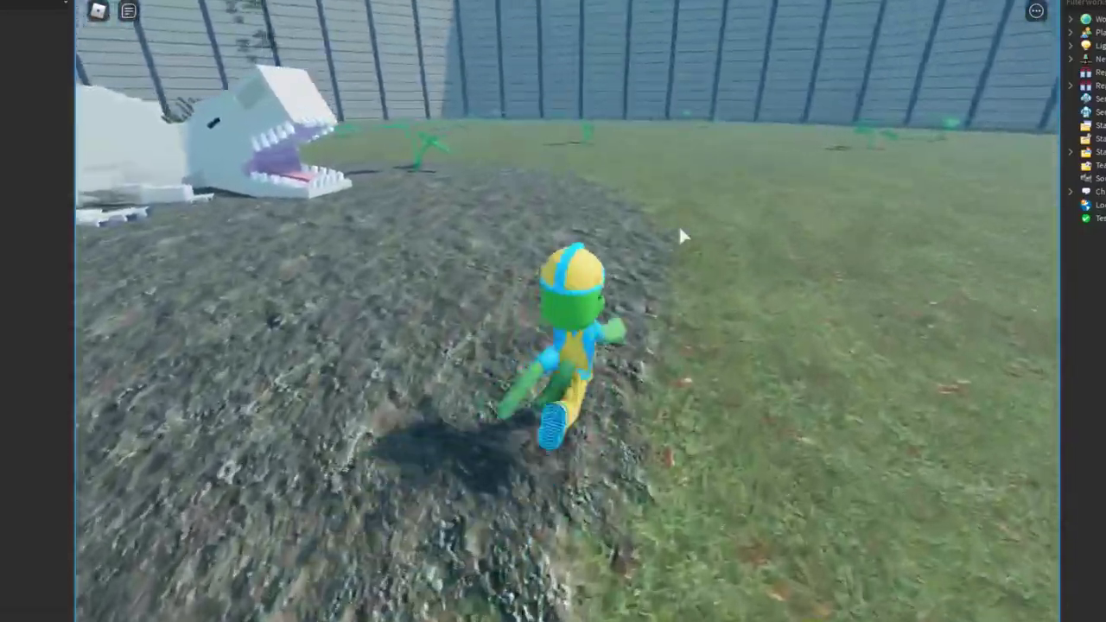
pyautogui.press('a')
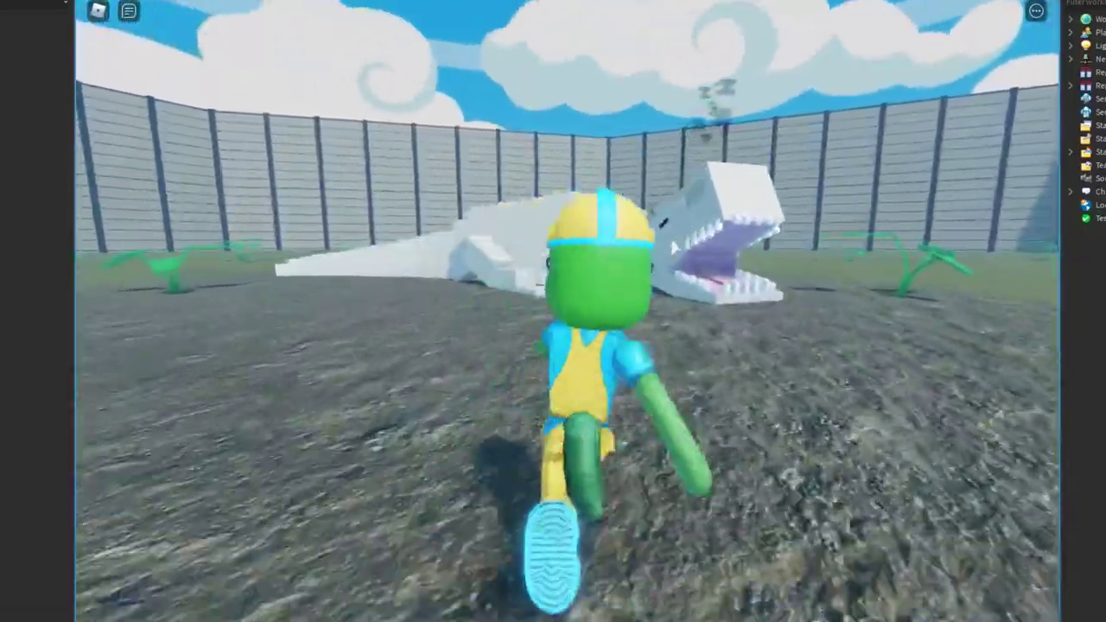
pyautogui.scroll(-2, 681, 237)
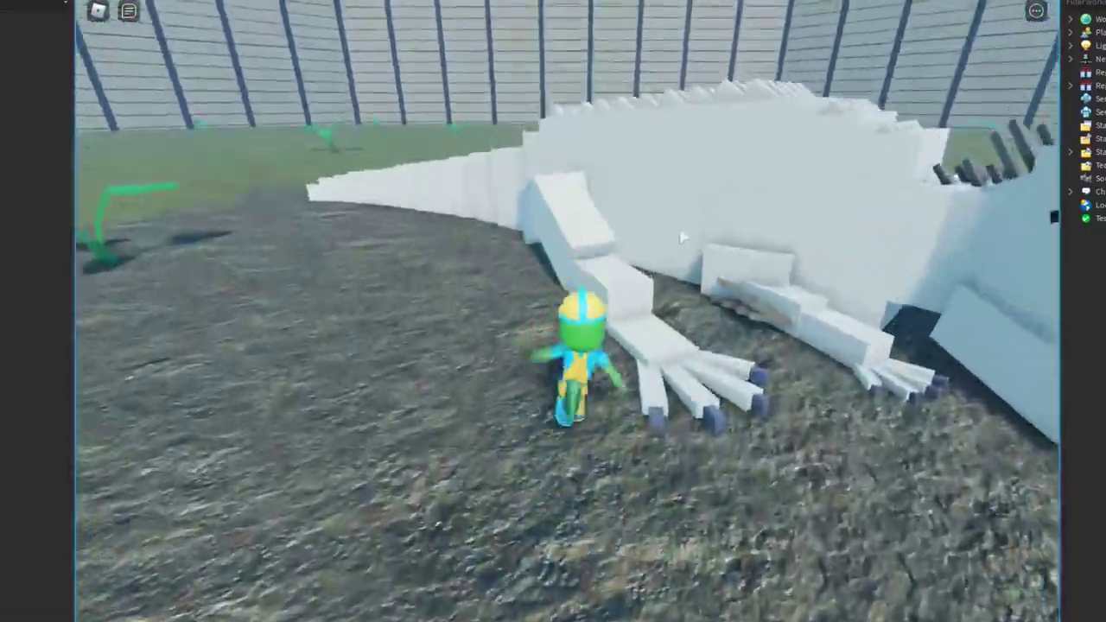
pyautogui.press('w')
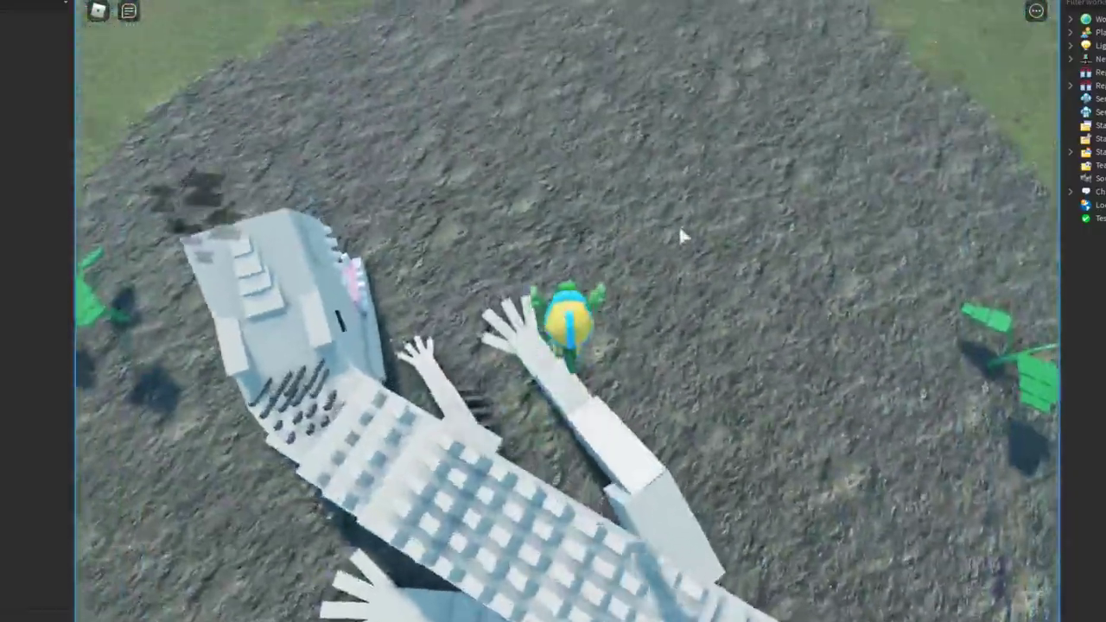
pyautogui.press('w')
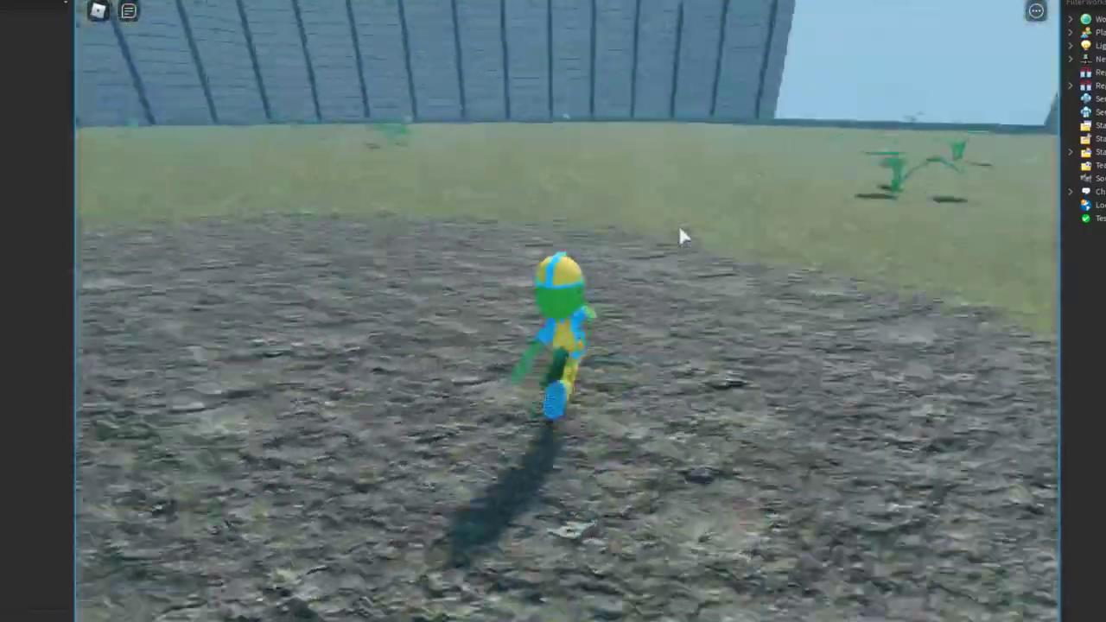
# Step: Run along the dinosaur's back, jump off and walk past the plant on the dirt
pyautogui.press('w')
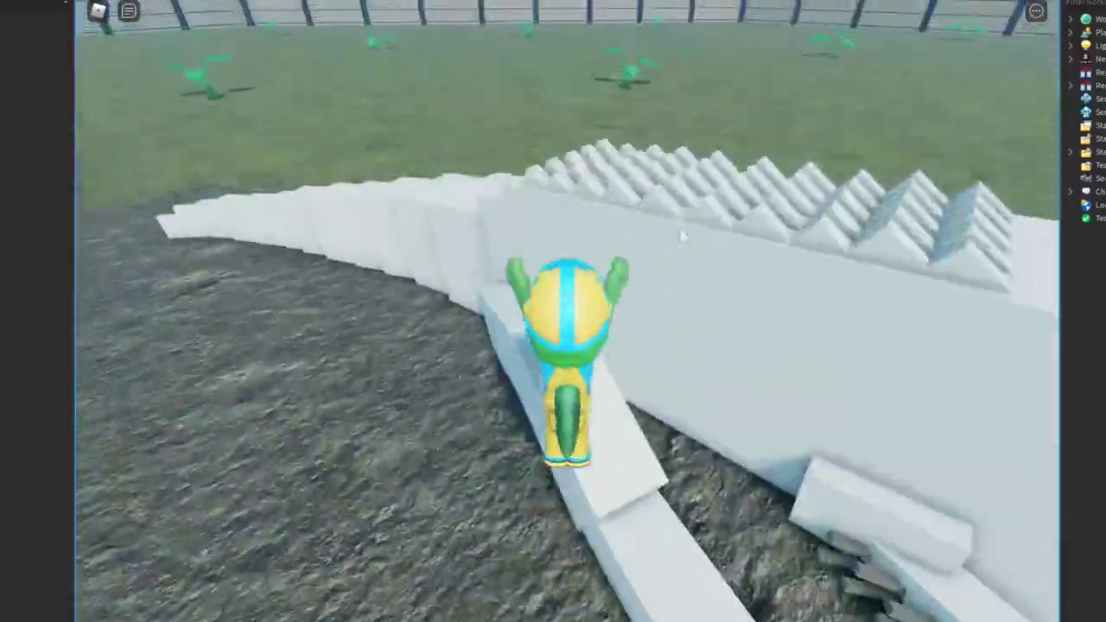
pyautogui.press('w')
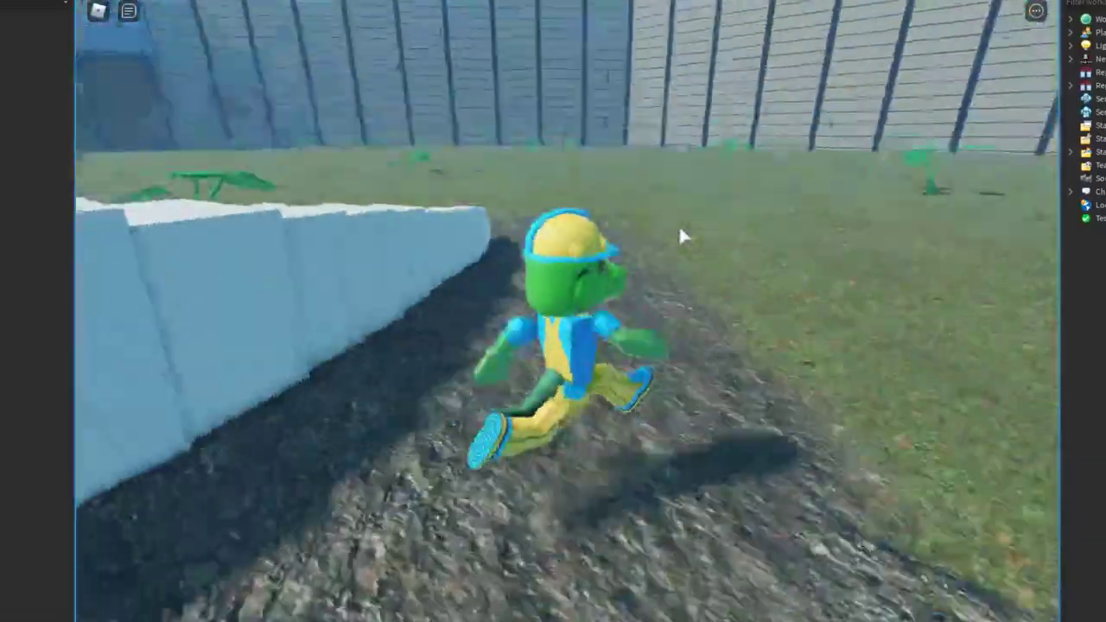
pyautogui.press('w')
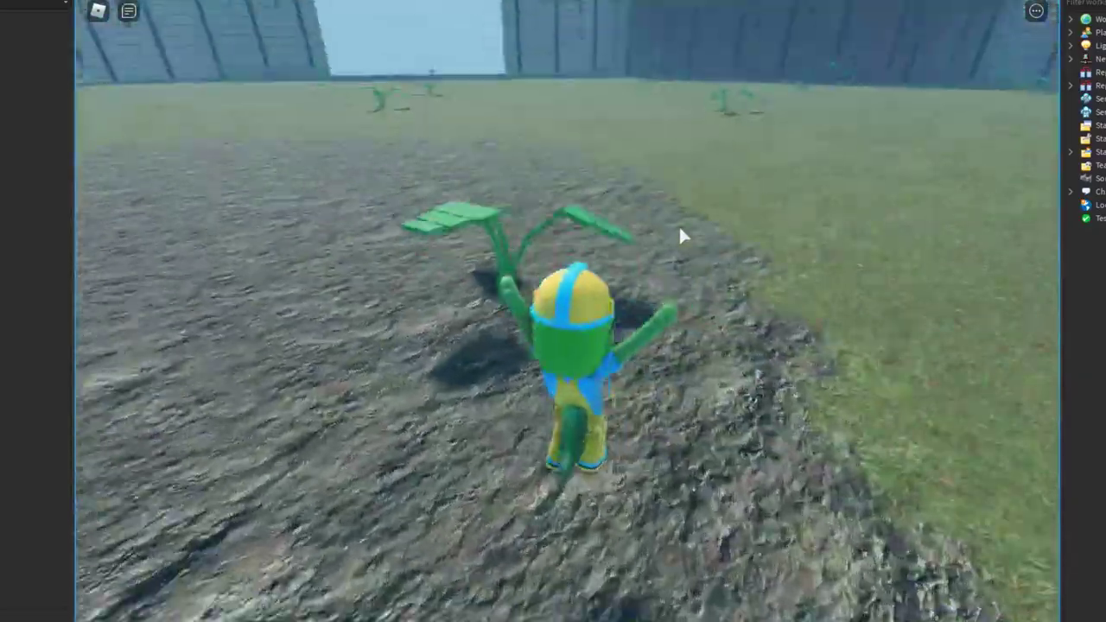
pyautogui.press('w')
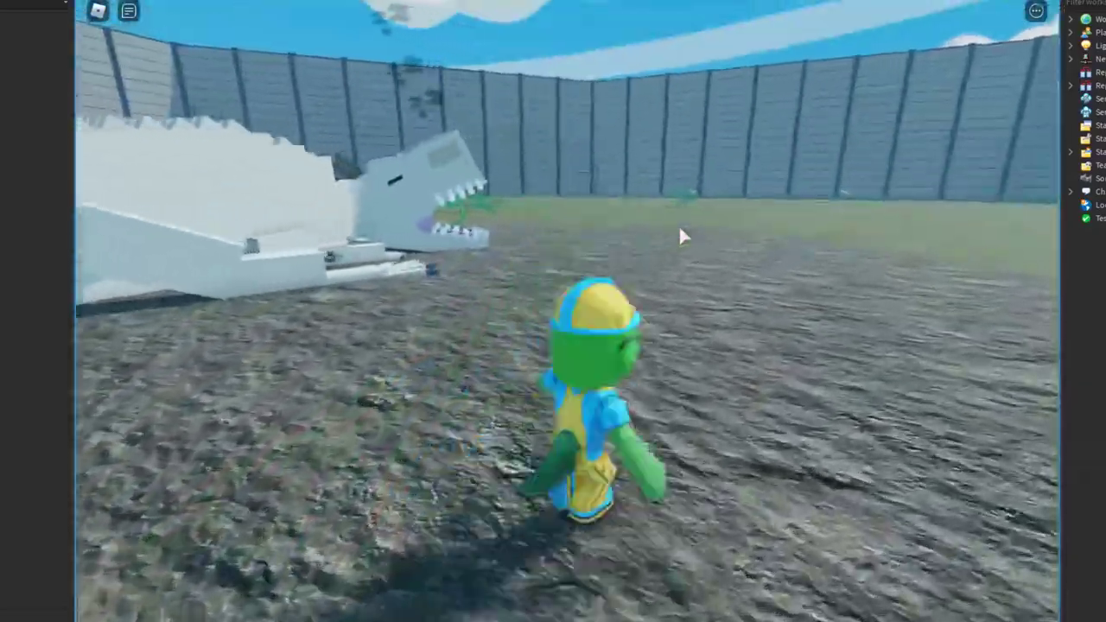
# Step: Run across the dirt onto the grass toward the wall opening, then veer back left
pyautogui.press('s')
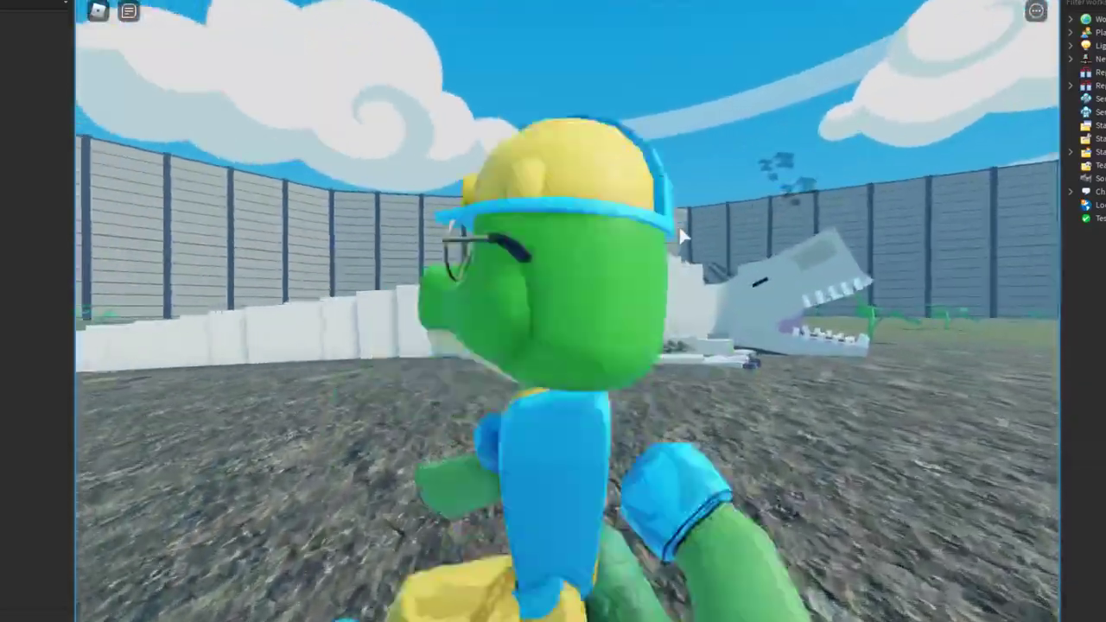
pyautogui.press('s')
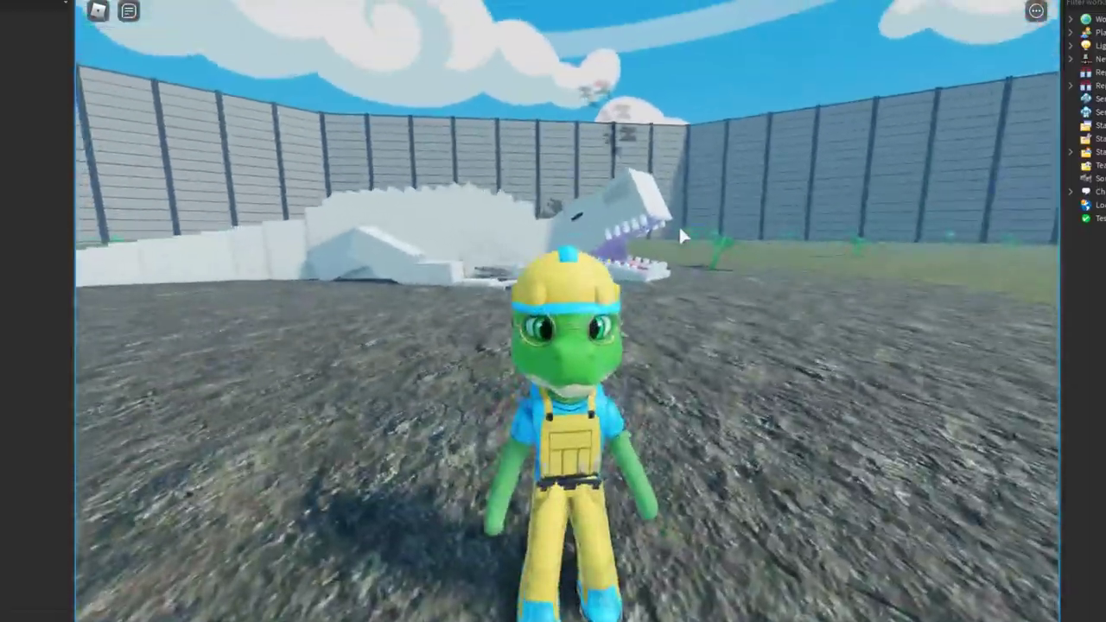
pyautogui.press('s')
pyautogui.press('w')
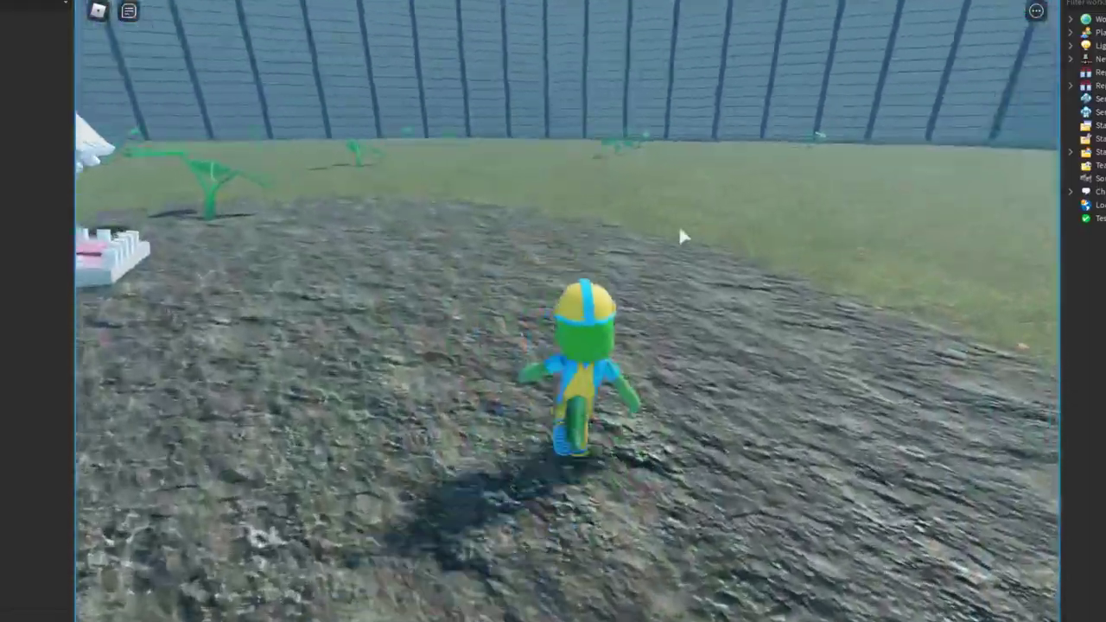
pyautogui.press('w')
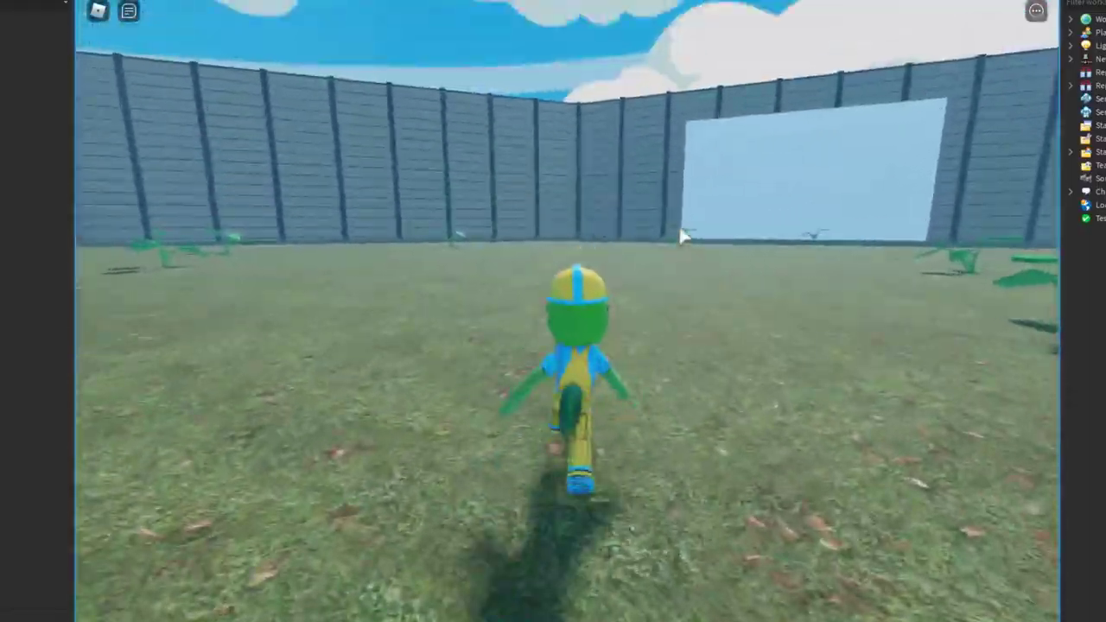
pyautogui.press('a')
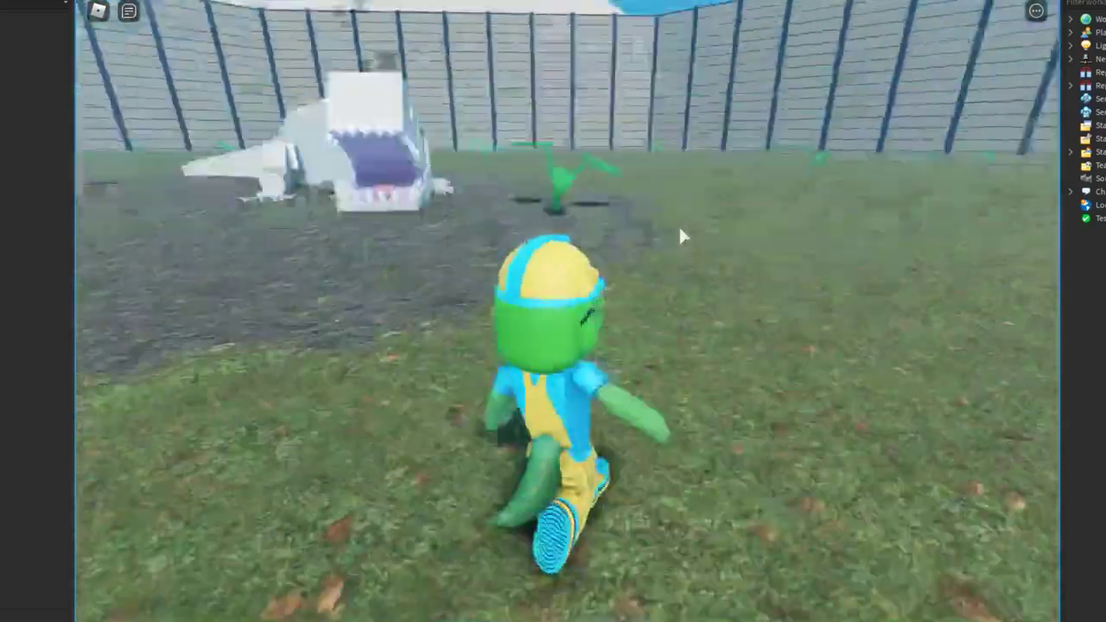
# Step: Walk toward the camera and the dinosaur, then head away along the enclosure wall
pyautogui.press('s')
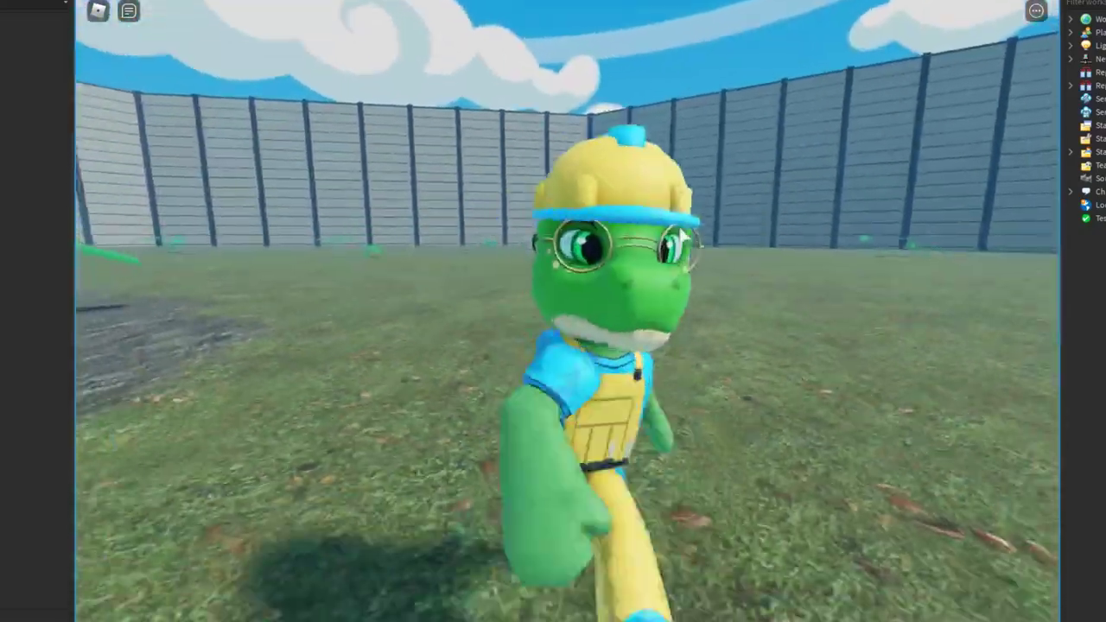
pyautogui.press('s')
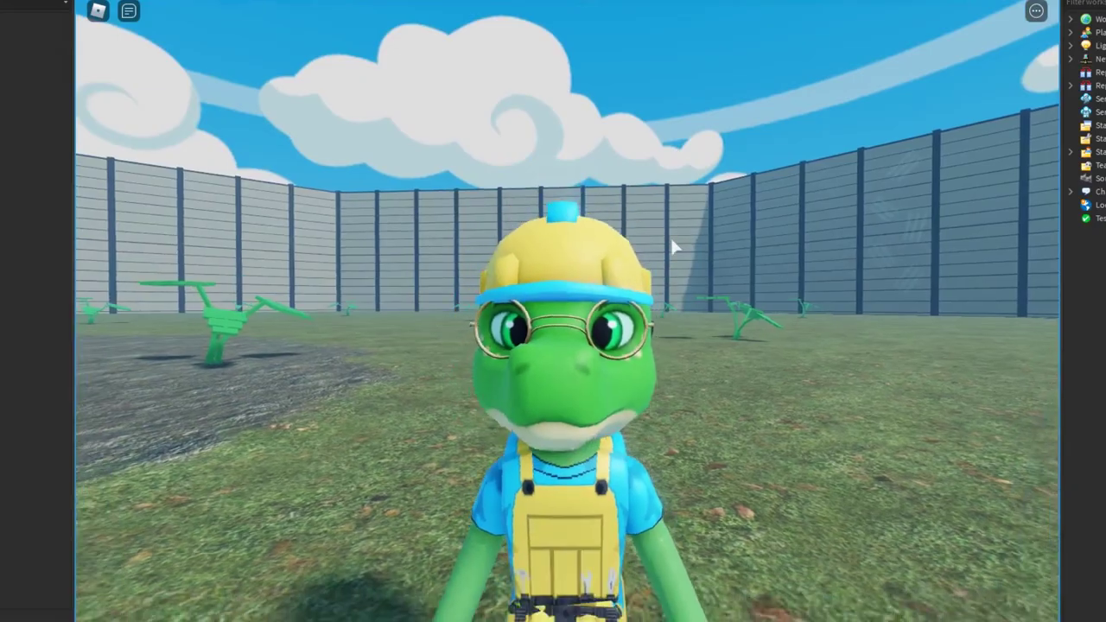
pyautogui.press('a')
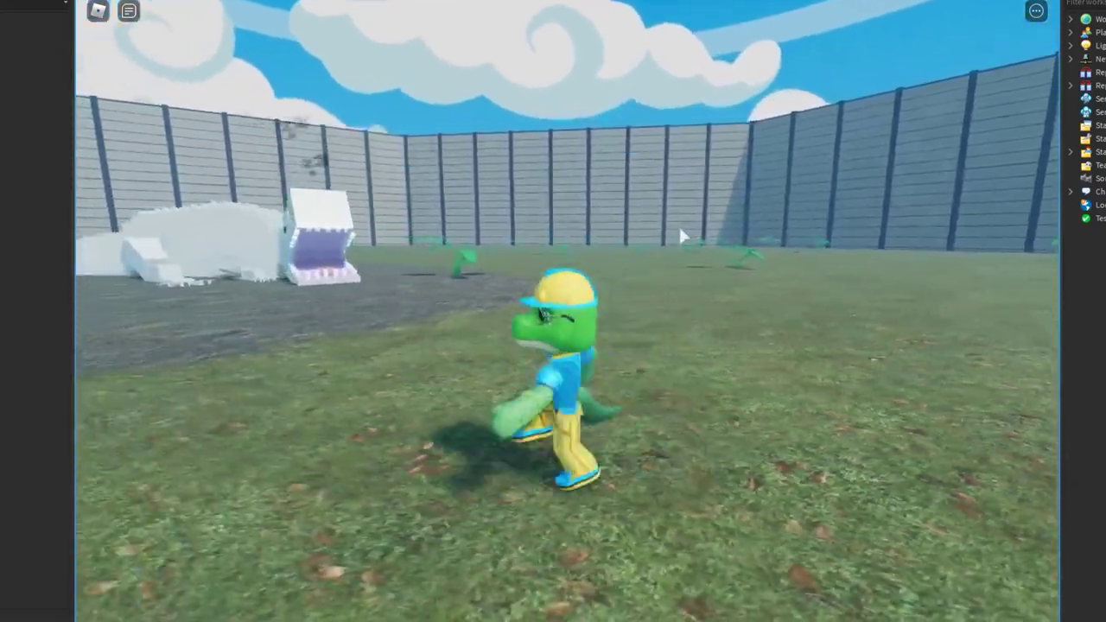
pyautogui.press('s')
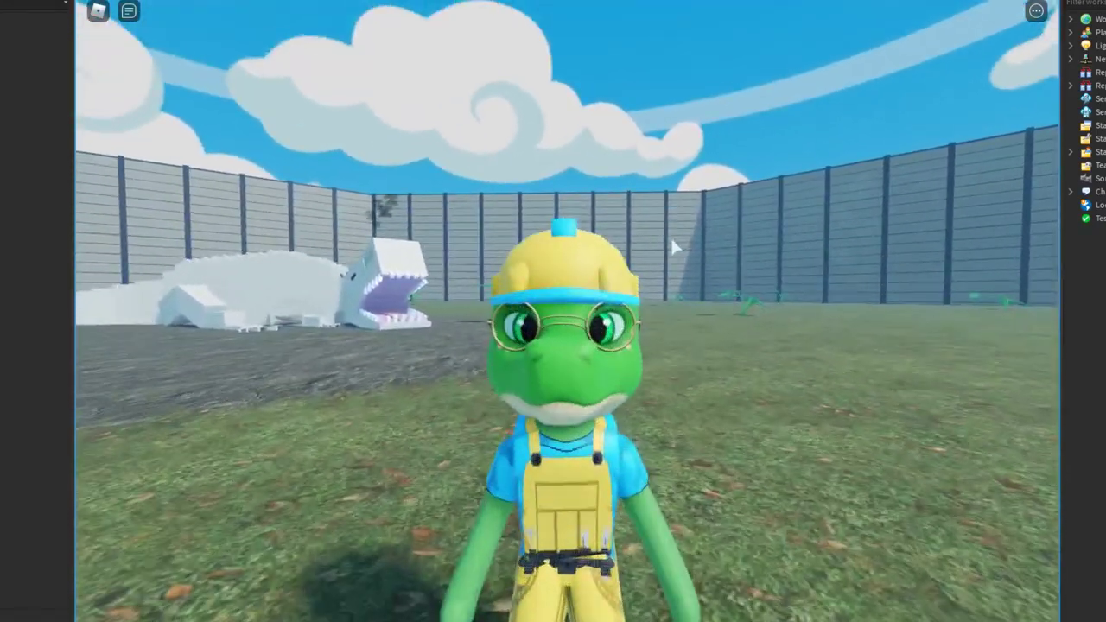
pyautogui.press('w')
pyautogui.press('d')
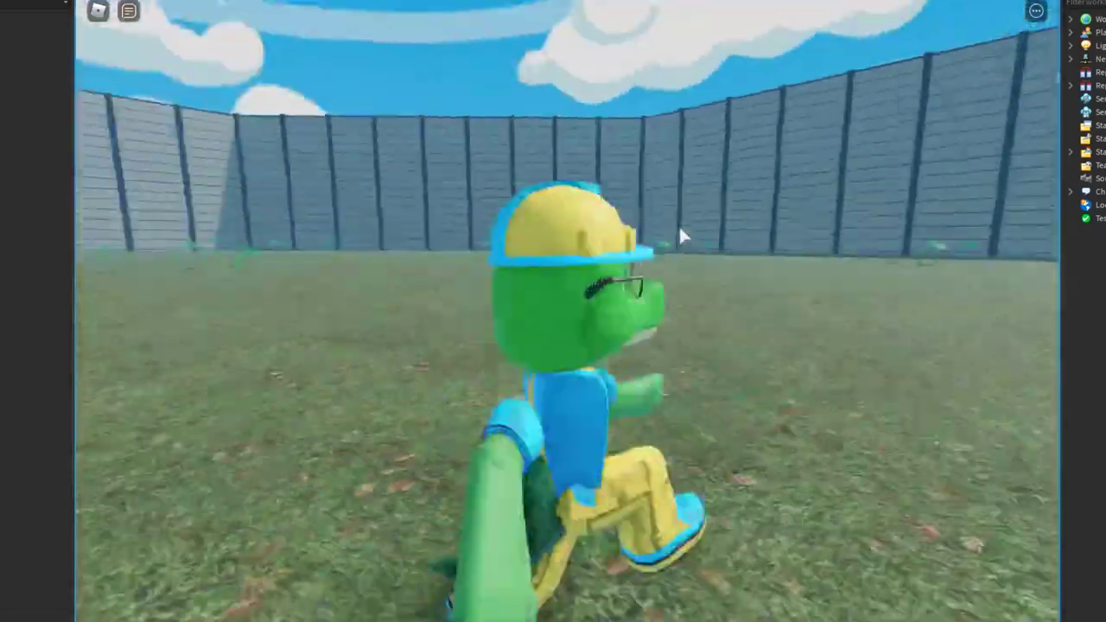
# Step: Turn back toward the dinosaur and run at it across the dirt
pyautogui.press('s')
pyautogui.press('w')
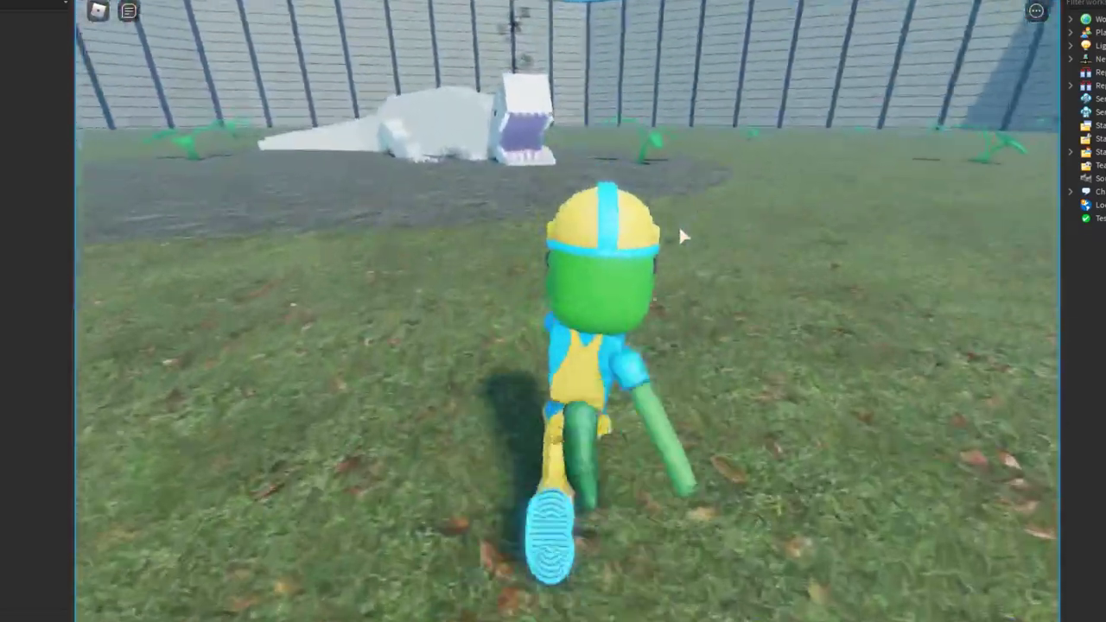
pyautogui.press('s')
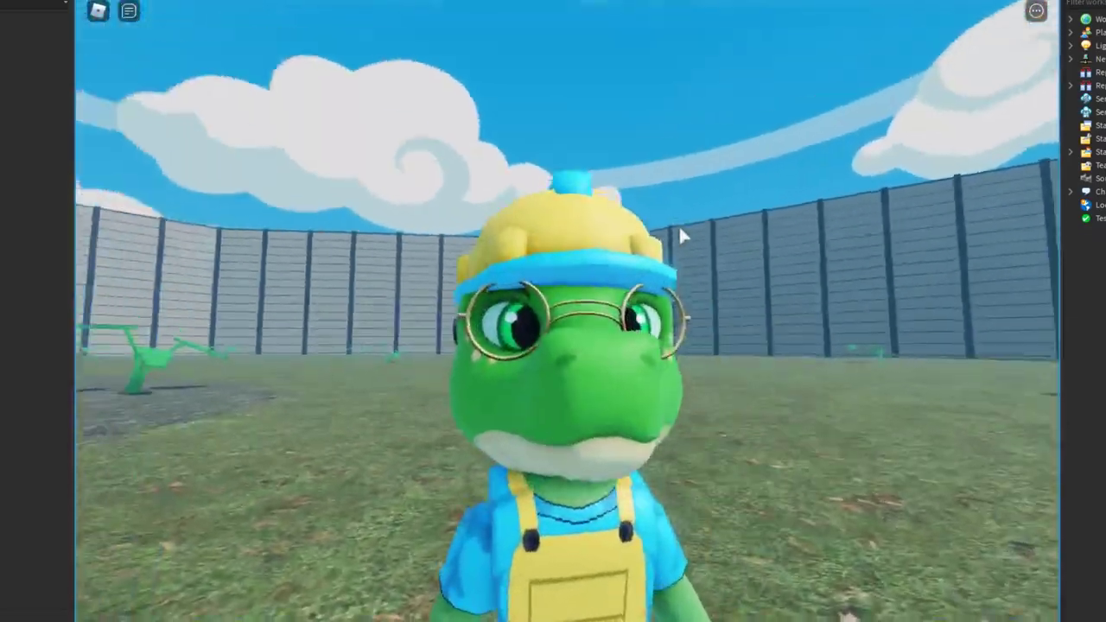
pyautogui.press('s')
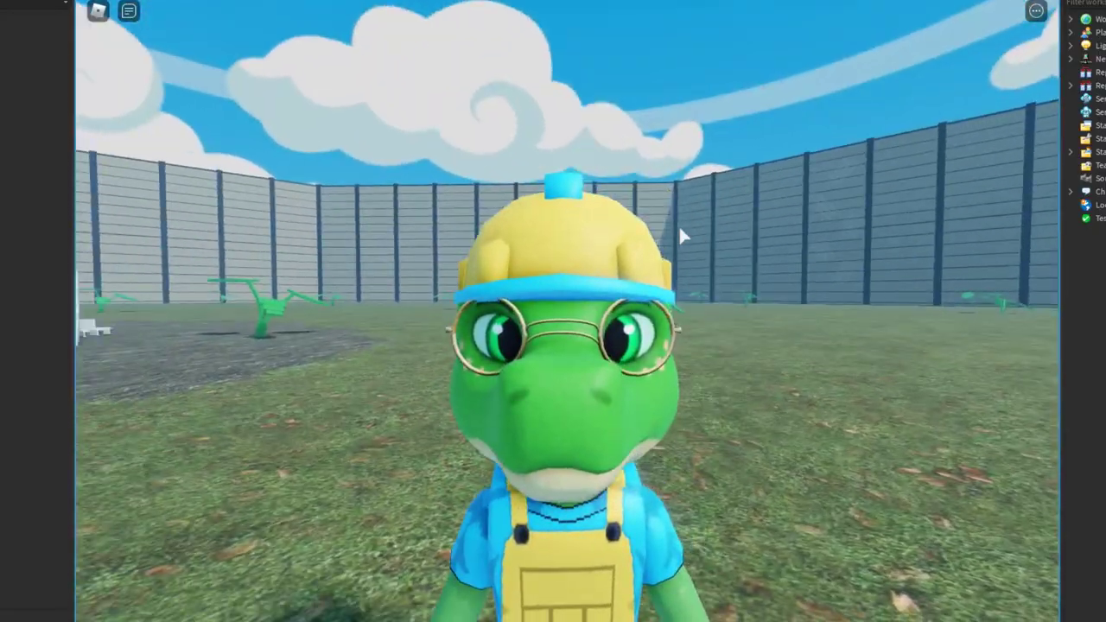
pyautogui.press('w')
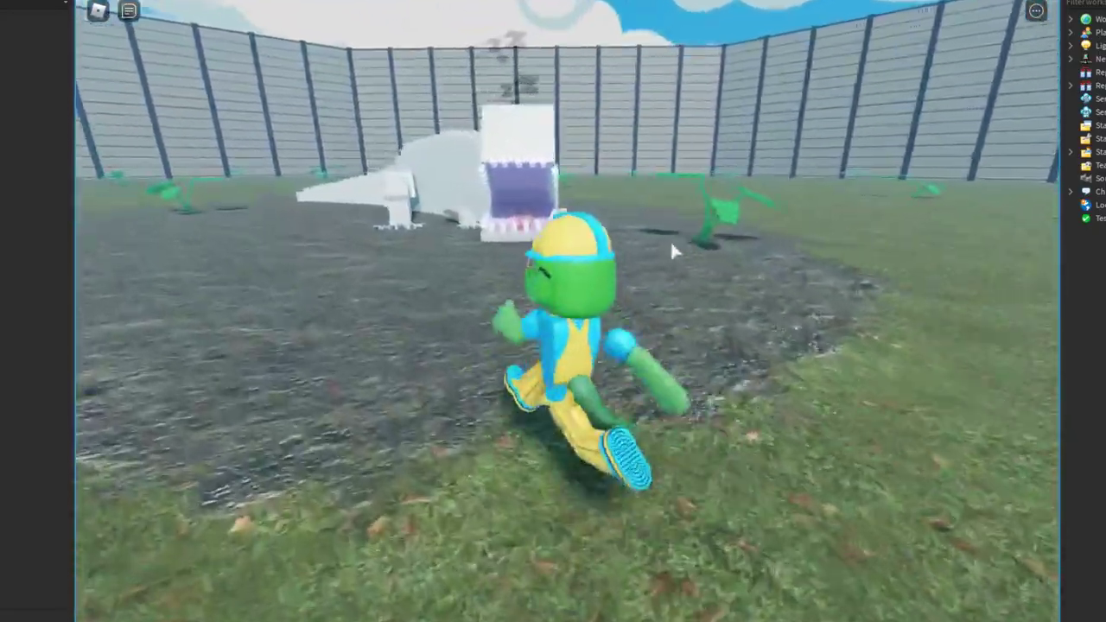
# Step: Run the avatar around the enclosure toward the wall opening and the far wall
pyautogui.press('a')
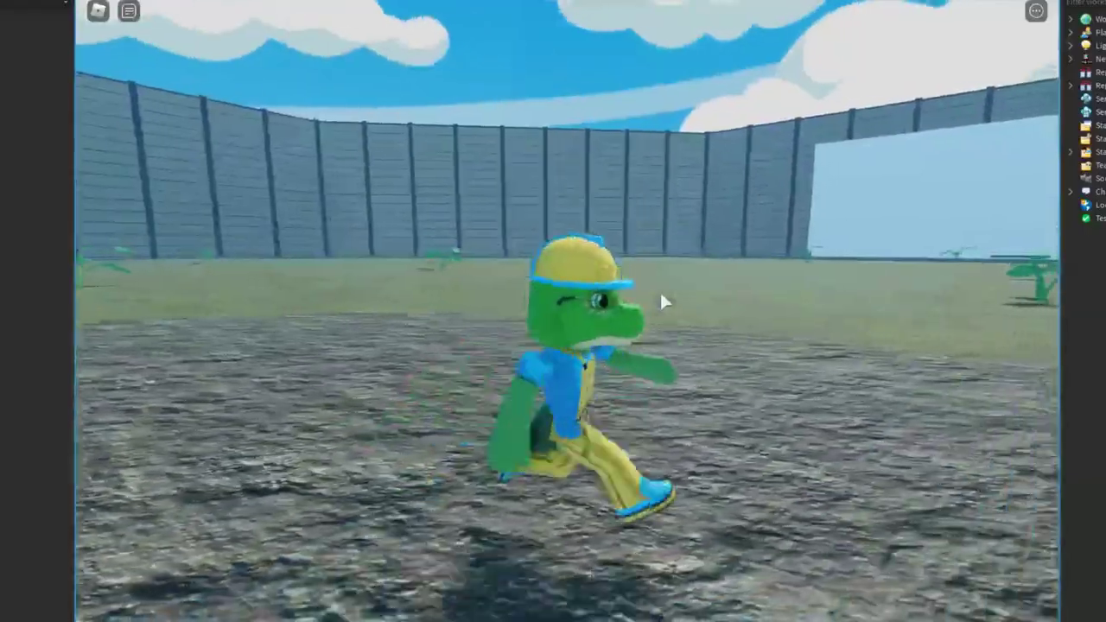
pyautogui.press('w')
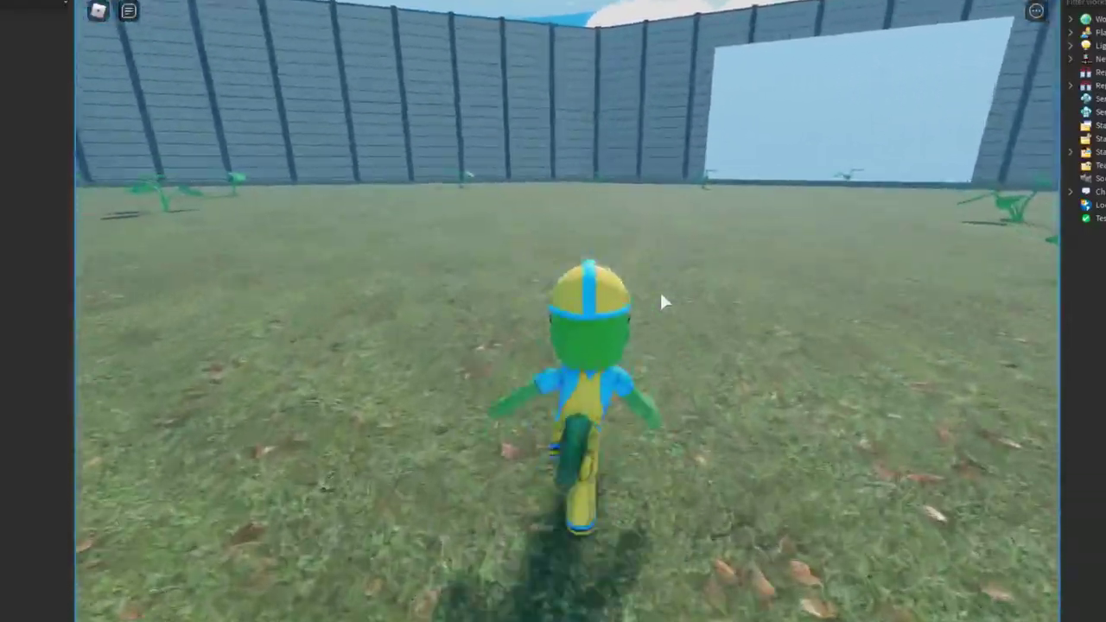
pyautogui.press('a')
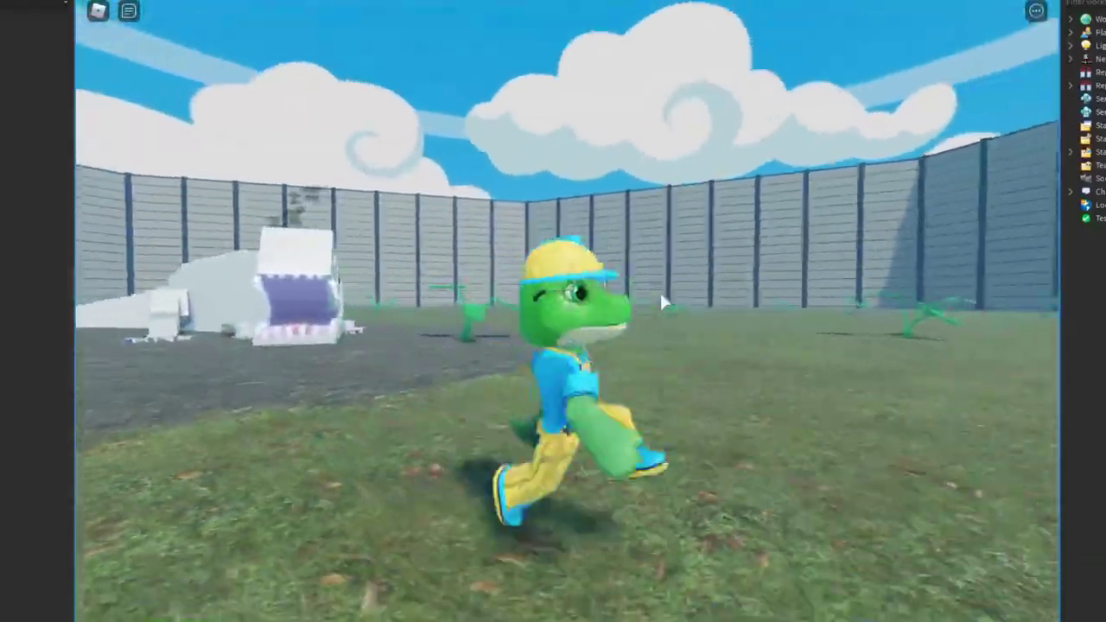
pyautogui.press('s')
pyautogui.press('w')
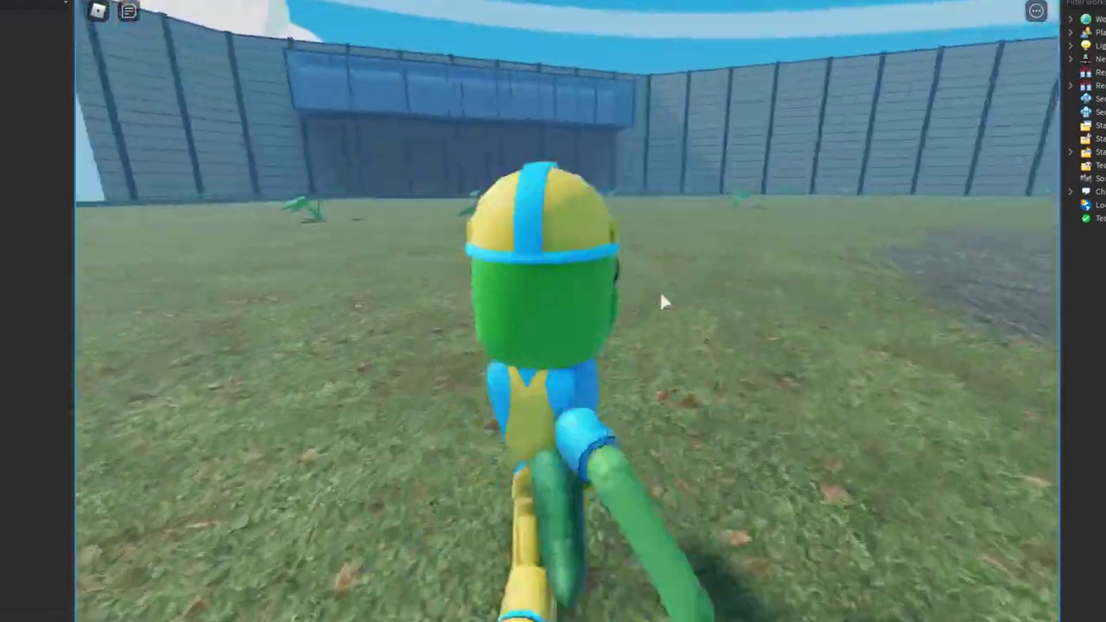
pyautogui.press('s')
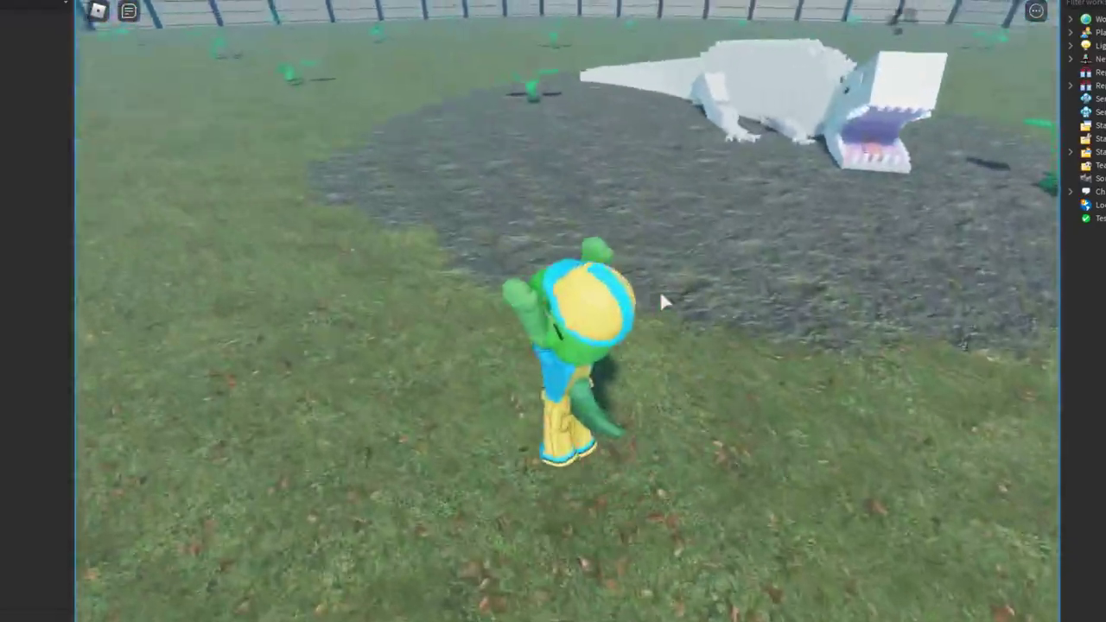
# Step: Jump facing the camera, then stop and jump on the dirt before the dinosaur
pyautogui.press('s')
pyautogui.press('space')
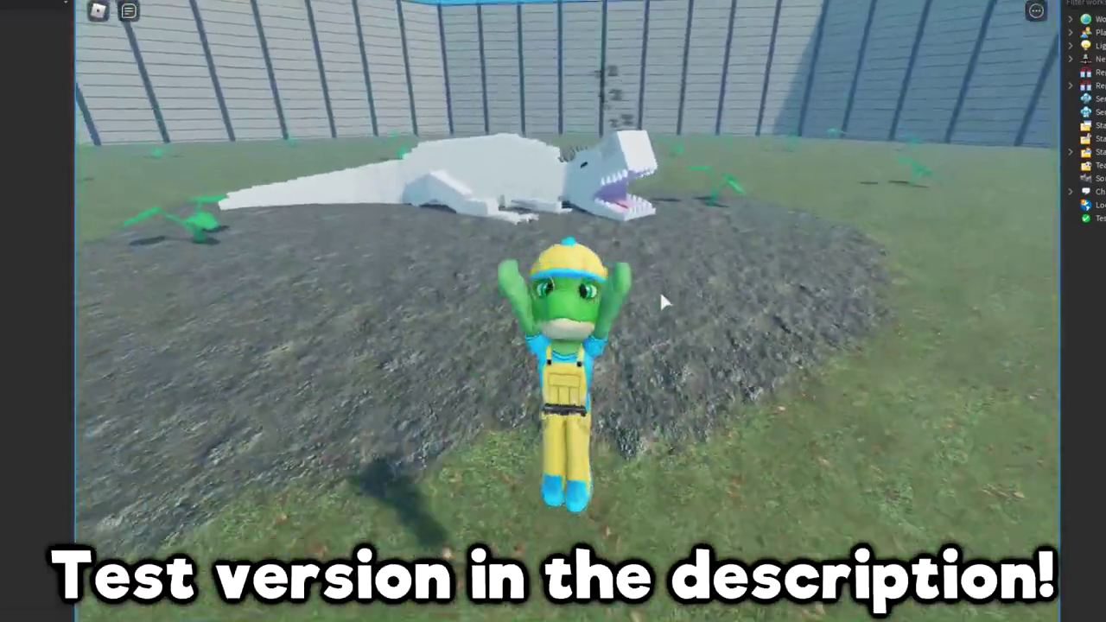
pyautogui.press('a')
pyautogui.press('s')
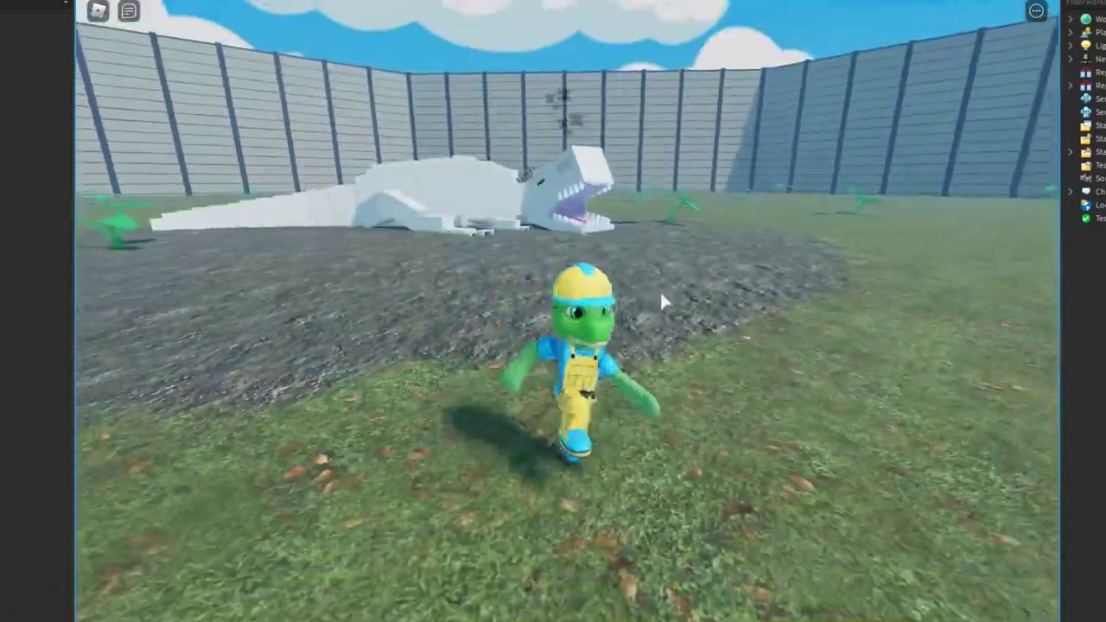
pyautogui.press('s')
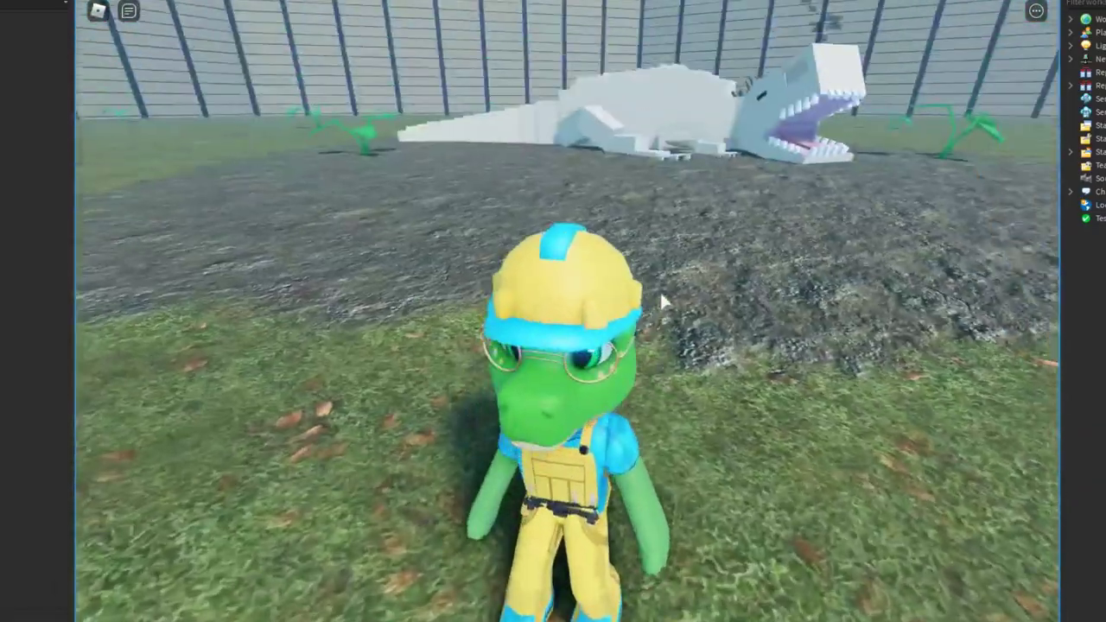
pyautogui.scroll(-3, 659, 289)
pyautogui.press('w')
pyautogui.press('s')
pyautogui.press('space')
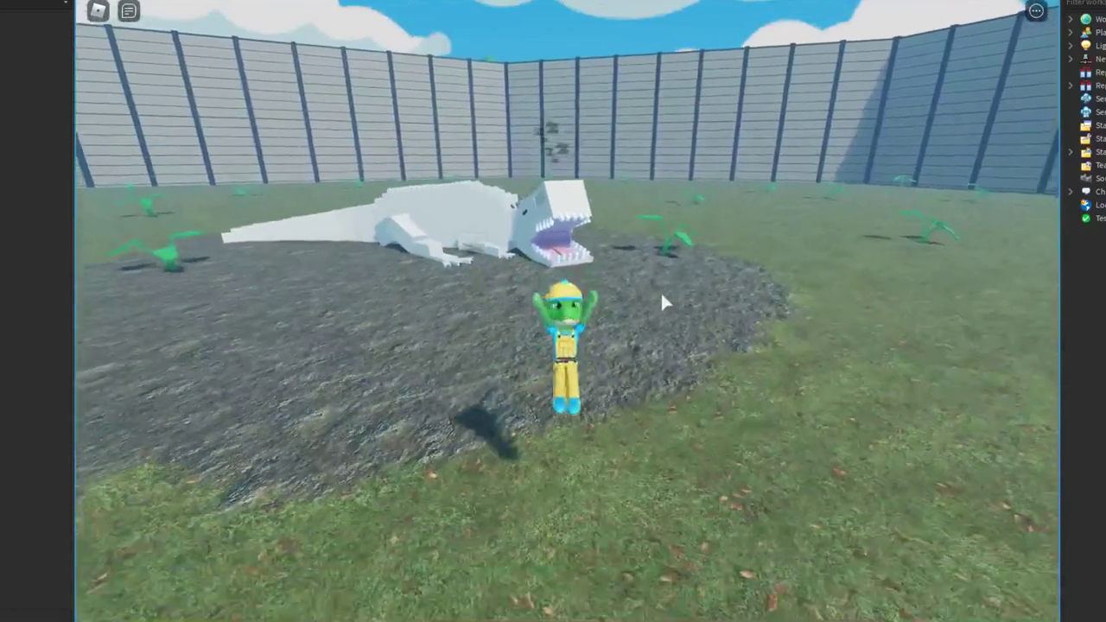